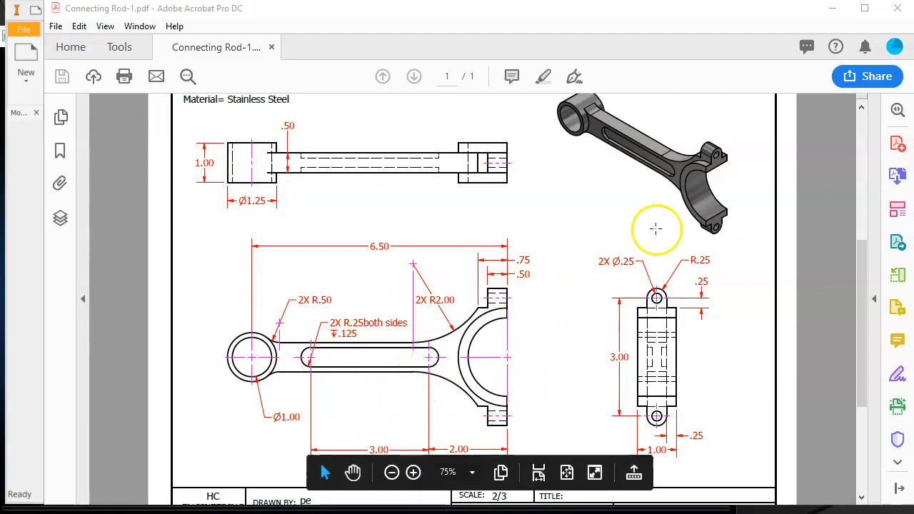
- Switch to Inventor and create a new part from the Standard (in).ipt template
click(832, 9)
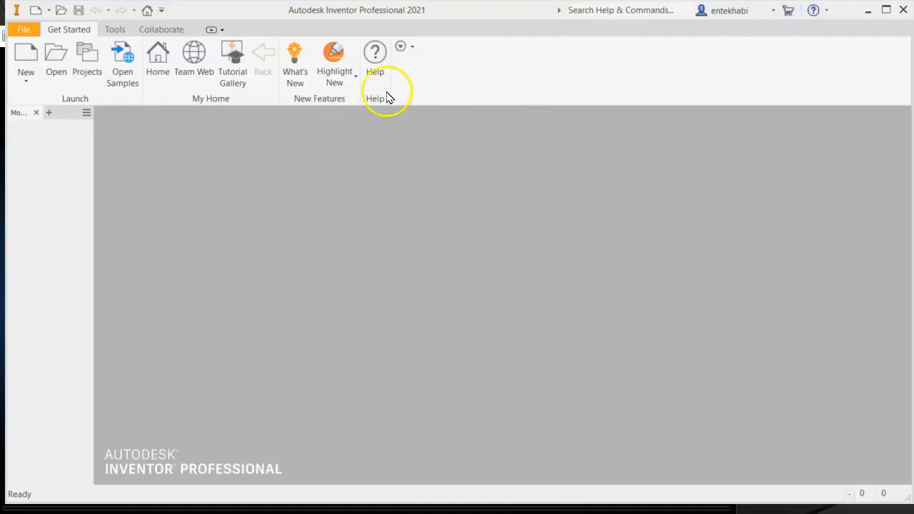
click(27, 80)
click(18, 106)
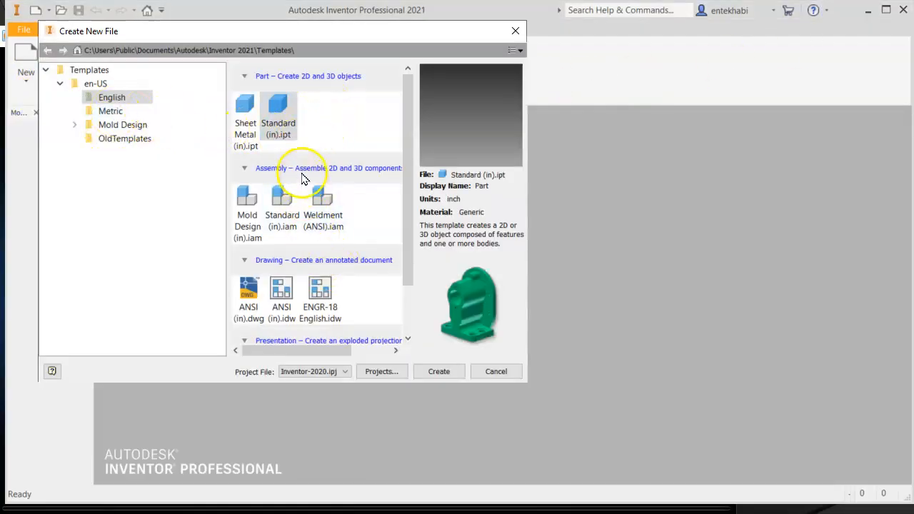
click(438, 372)
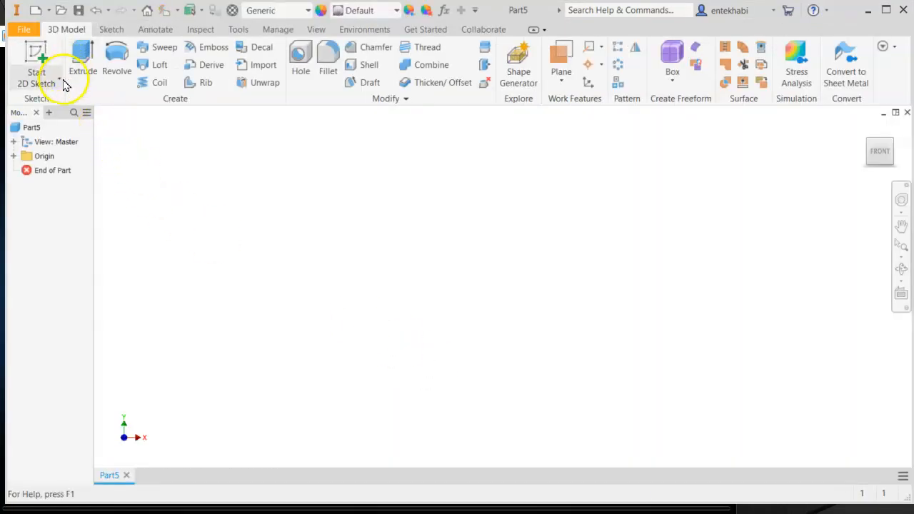
- Start a 2D sketch on the front origin plane
click(37, 83)
click(40, 104)
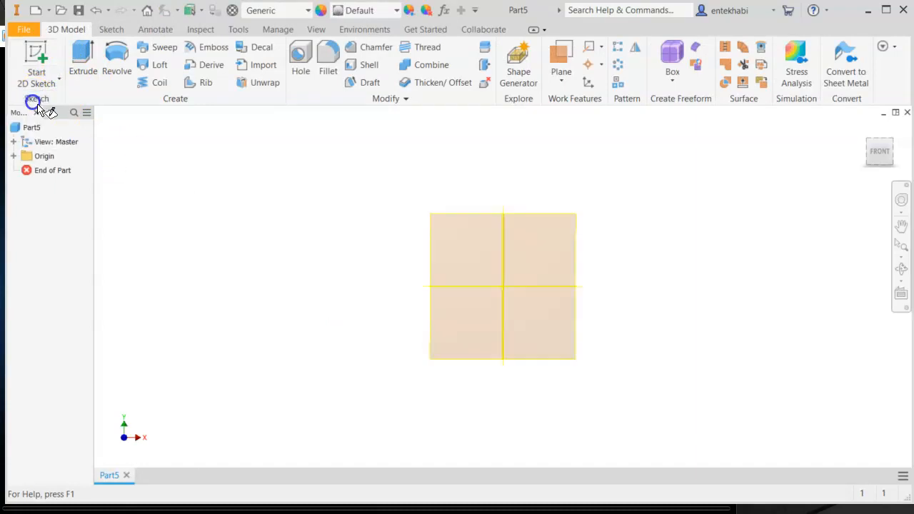
click(444, 178)
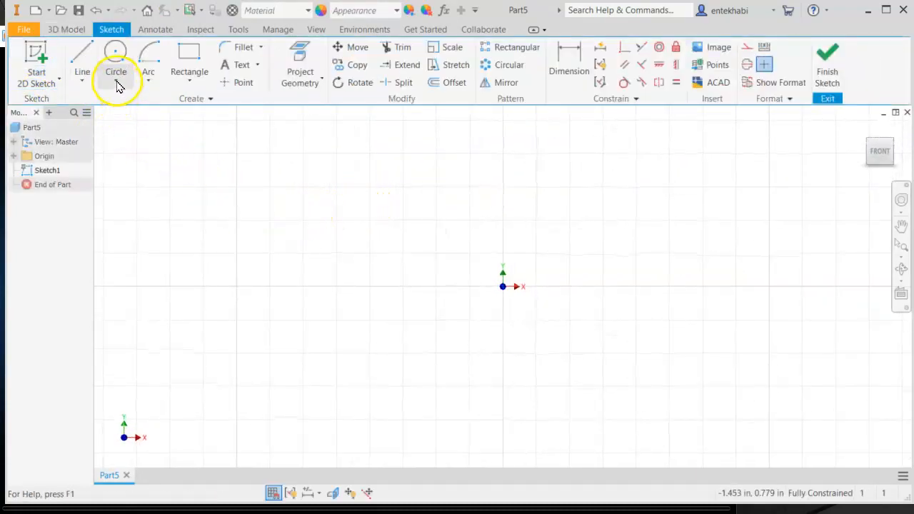
- Draw a center-point circle centered on the sketch origin
click(116, 80)
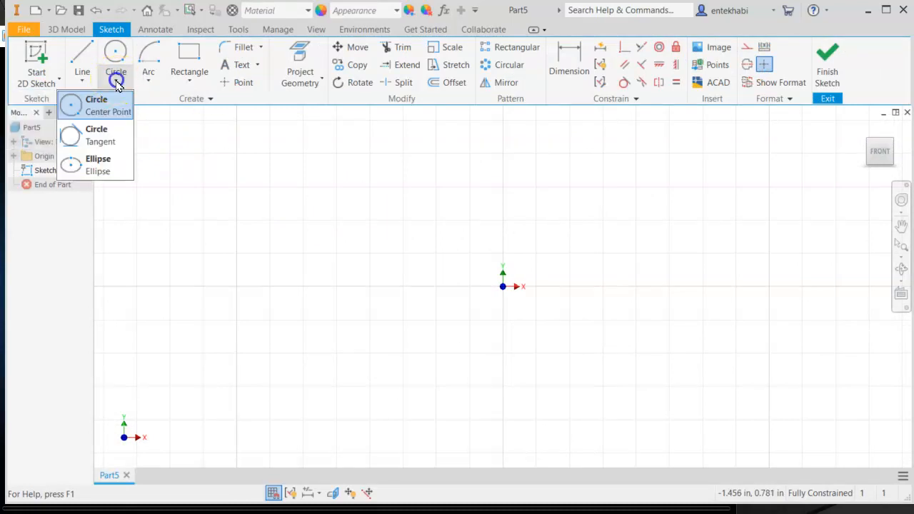
click(84, 112)
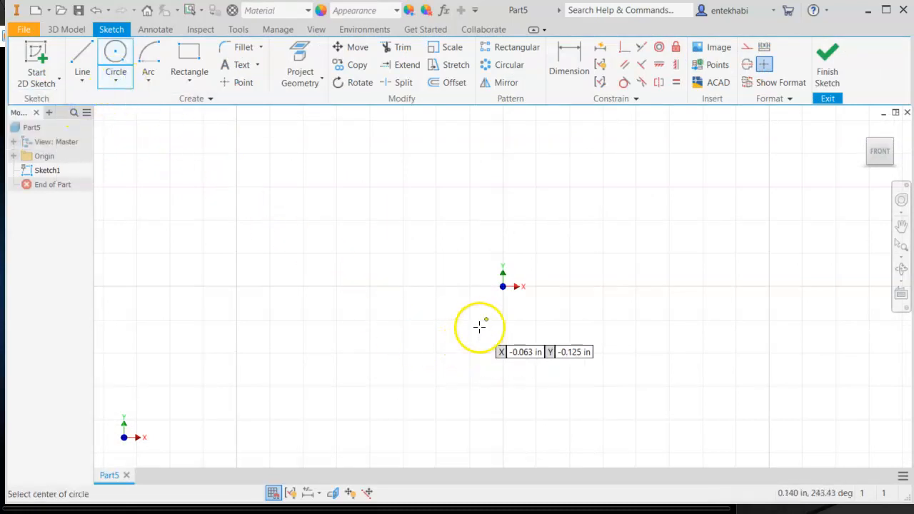
click(503, 286)
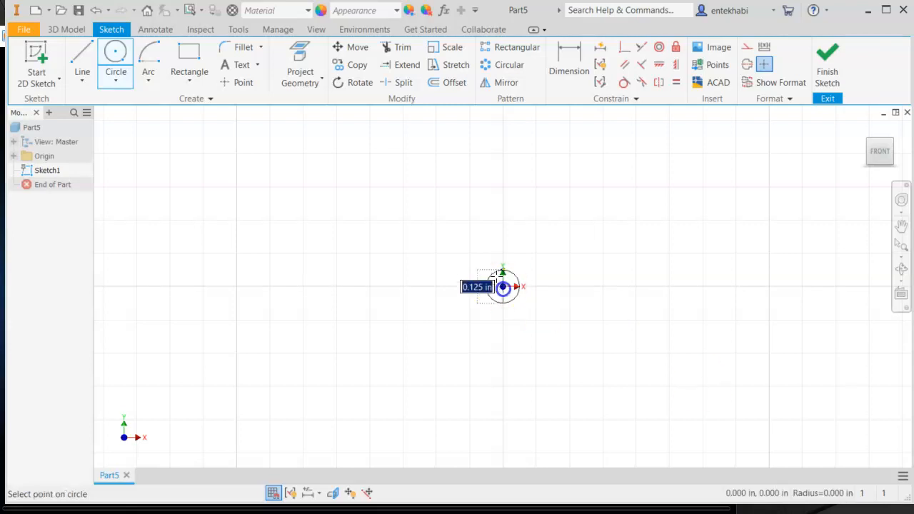
click(449, 205)
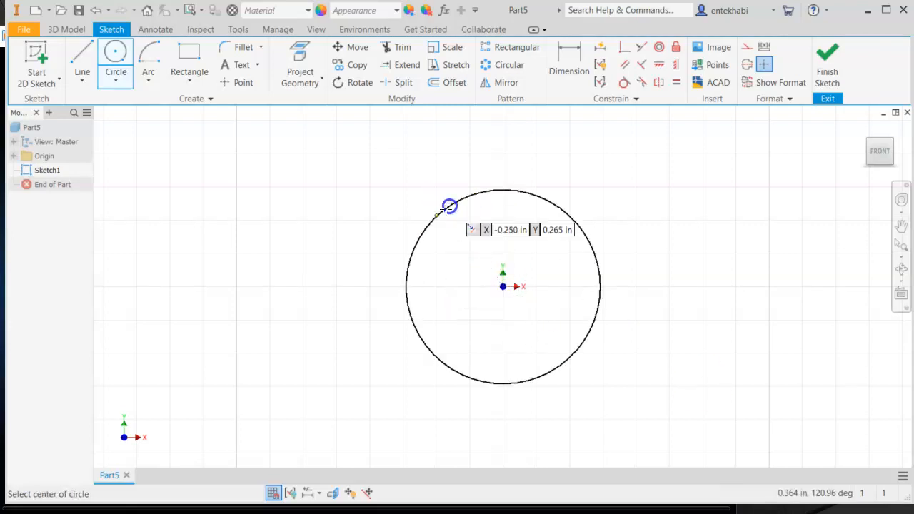
- Dimension the circle's diameter to 1.25 in
click(577, 68)
click(474, 201)
click(486, 244)
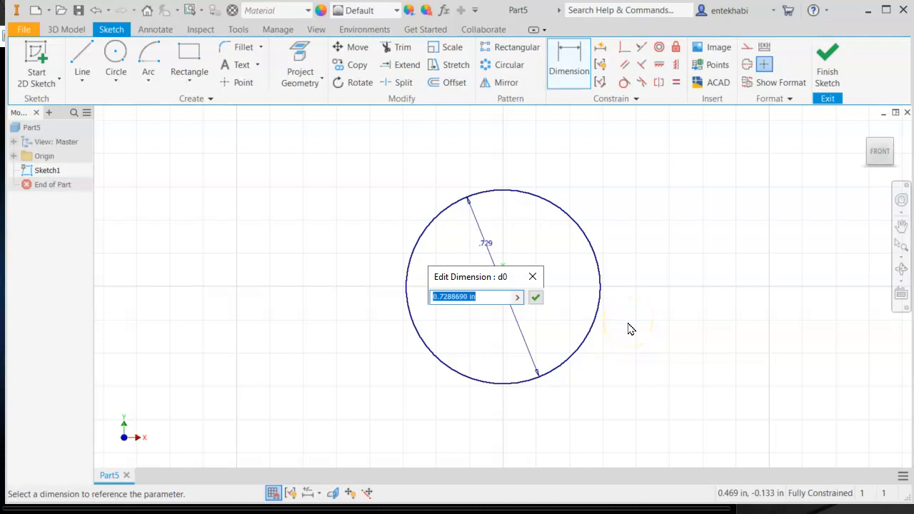
text(1.25)
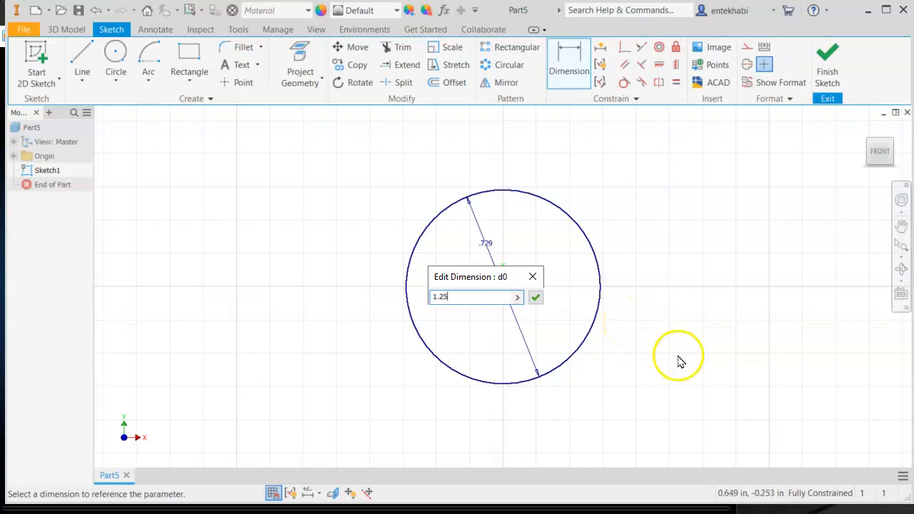
click(536, 298)
- Draw a horizontal line from the circle's center about 3.7 in to the right
scroll(547, 312, up, 3)
middle_drag(512, 319, 286, 318)
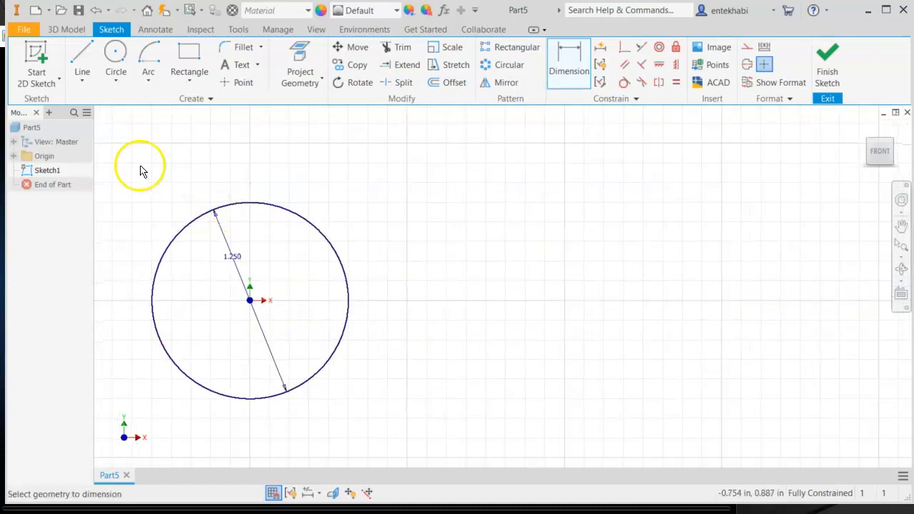
click(81, 82)
click(39, 107)
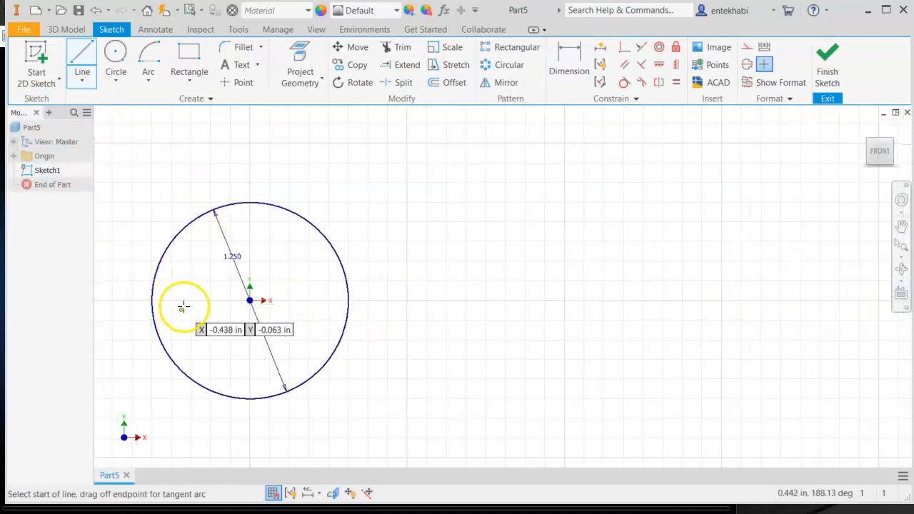
click(249, 300)
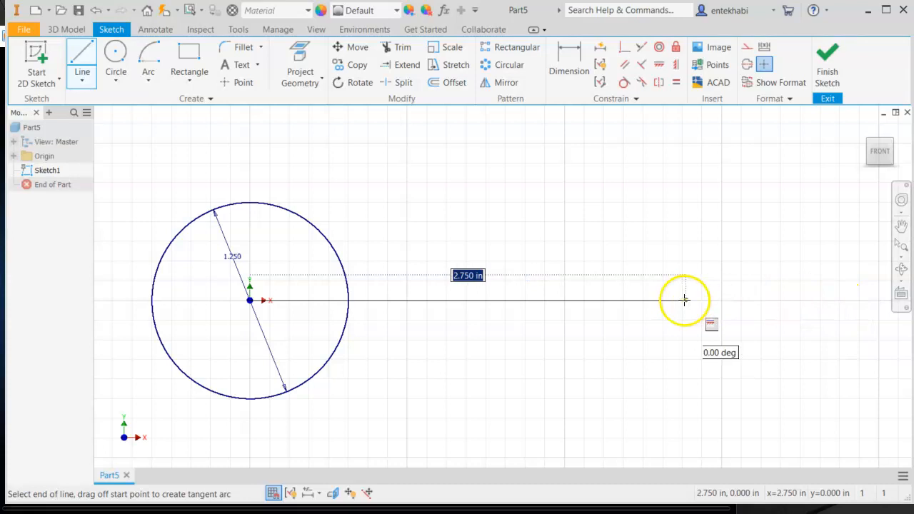
click(831, 300)
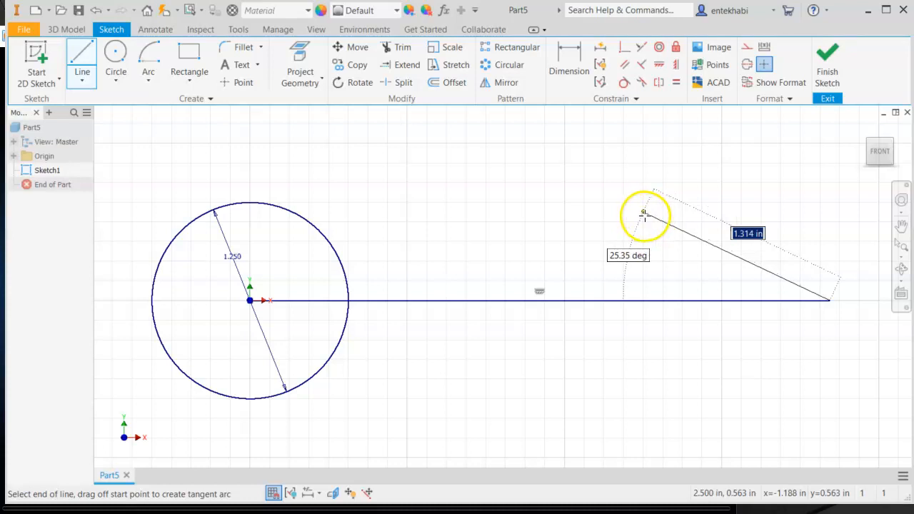
key(Escape)
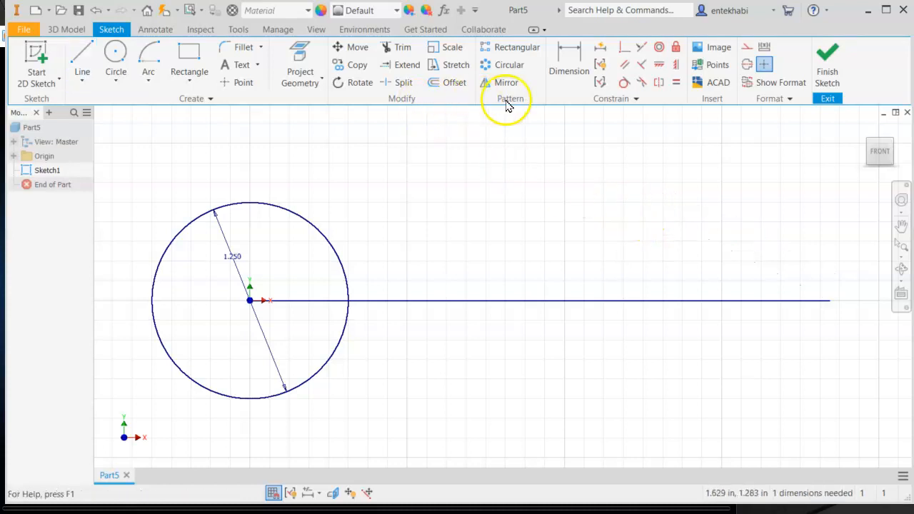
- Convert the horizontal line to a centerline and dimension its length to 6.5 in
click(525, 302)
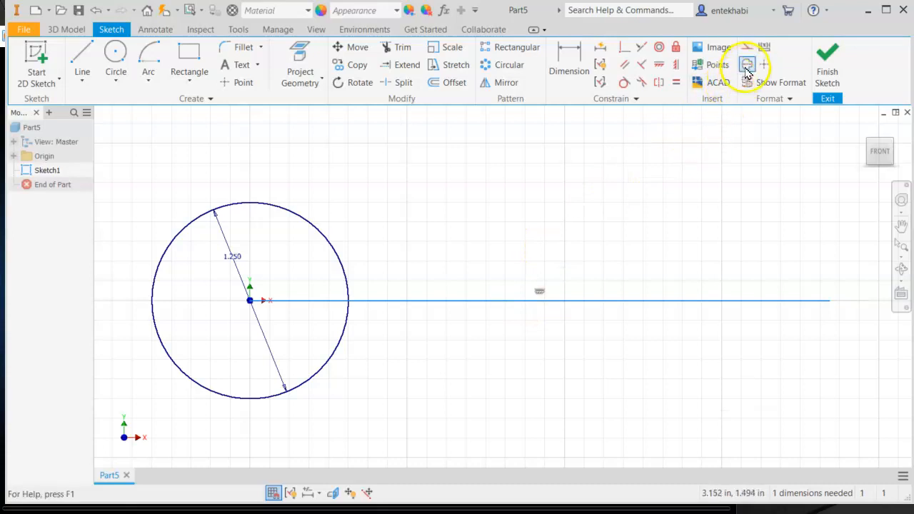
click(566, 71)
click(517, 302)
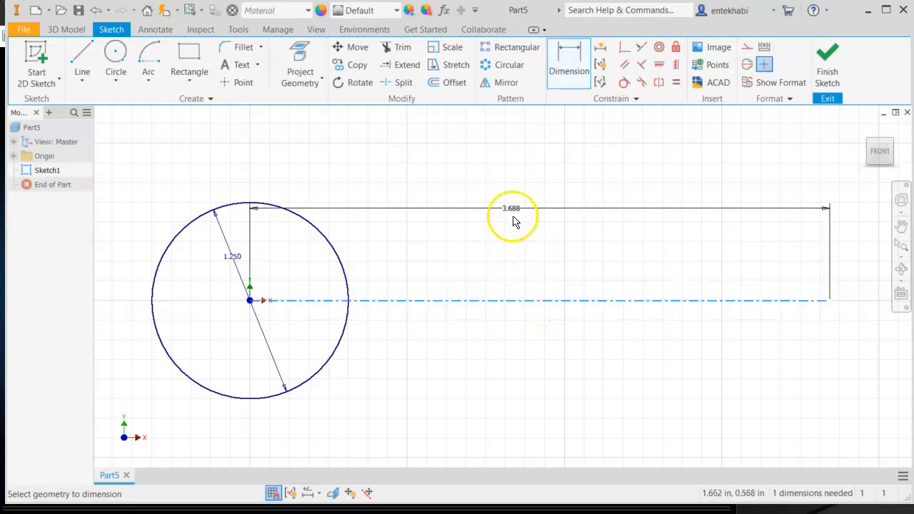
click(512, 182)
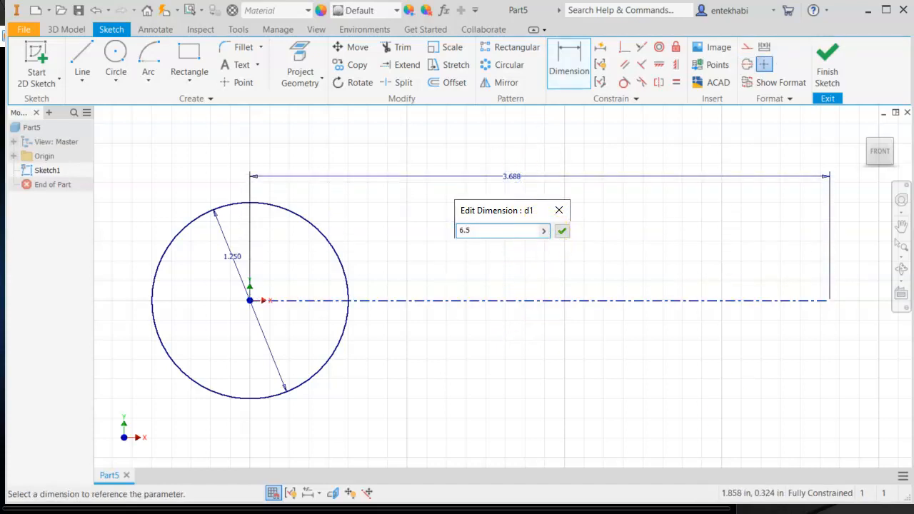
click(561, 232)
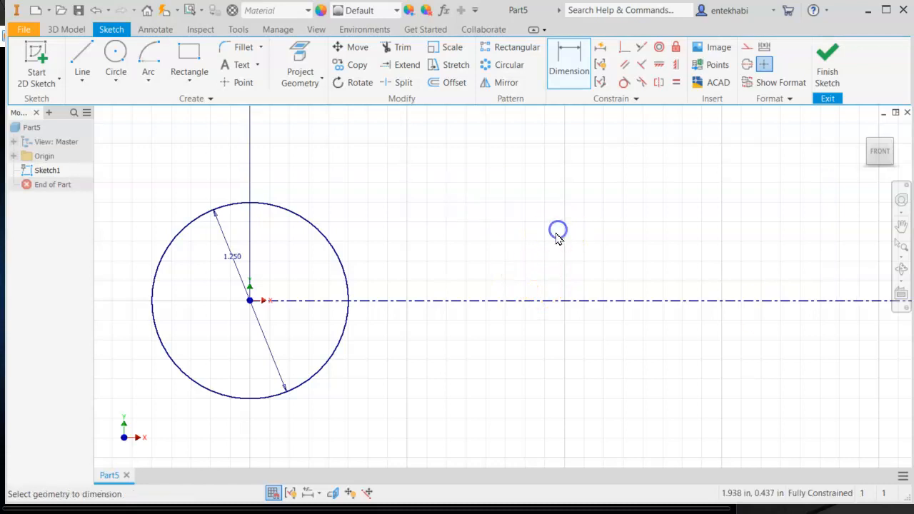
- Move the 6.500 length dimension below the centerline
scroll(565, 302, down, 5)
mouse_move(565, 302)
middle_down()
mouse_move(404, 297)
mouse_move(372, 307)
middle_up()
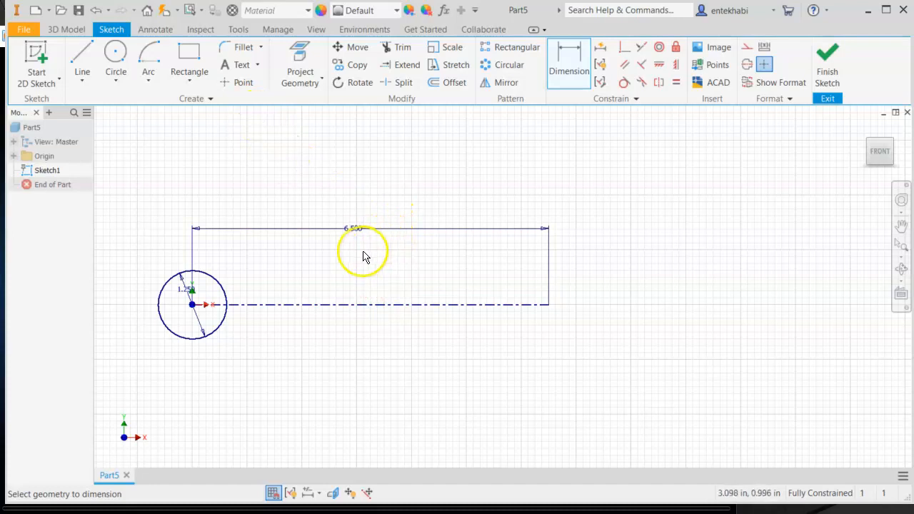
key(Escape)
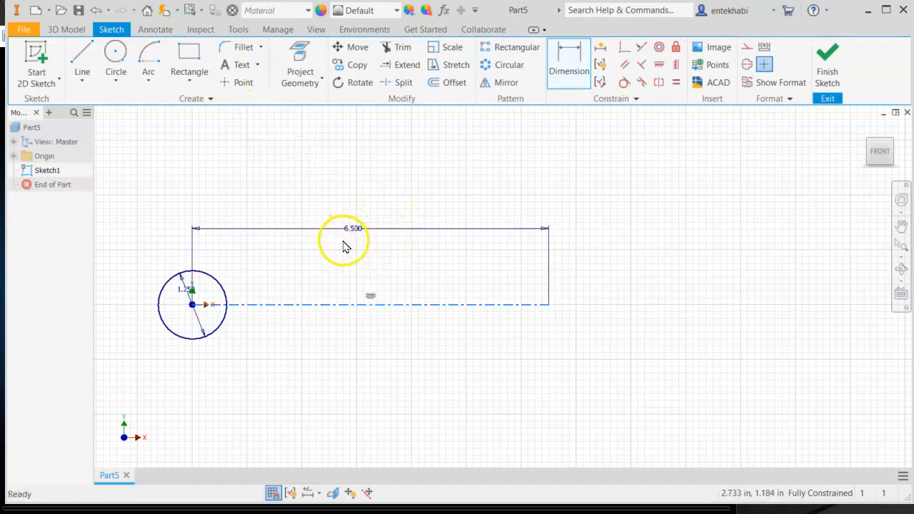
drag(357, 239, 363, 370)
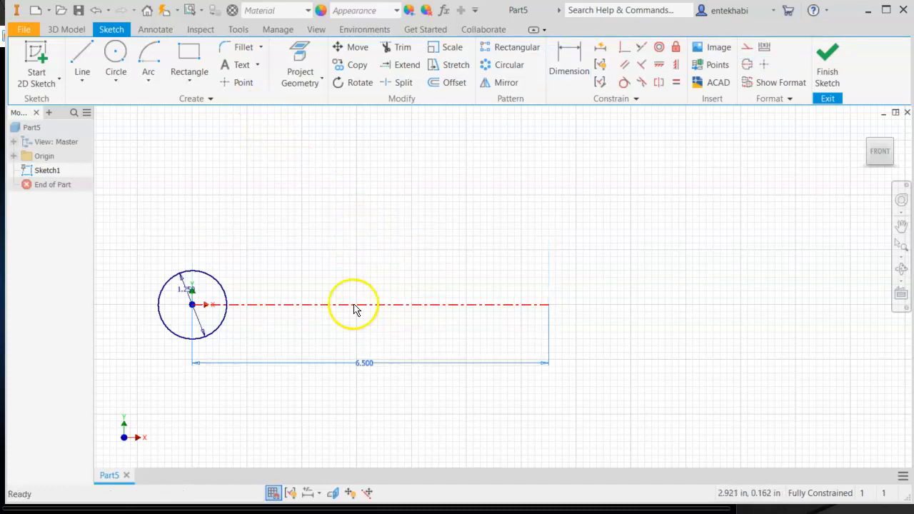
- Draw a vertical line up from the centerline's right end, then a short horizontal line leftward from its top
click(83, 81)
click(65, 105)
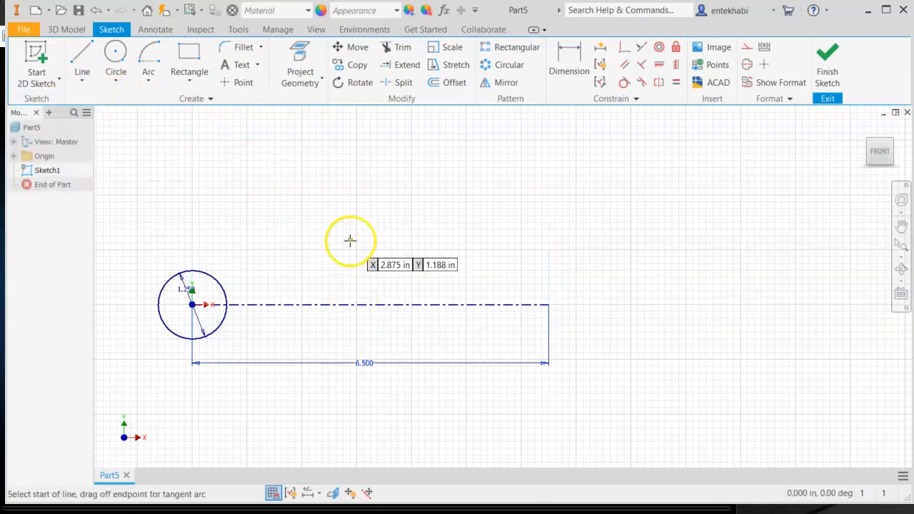
click(548, 305)
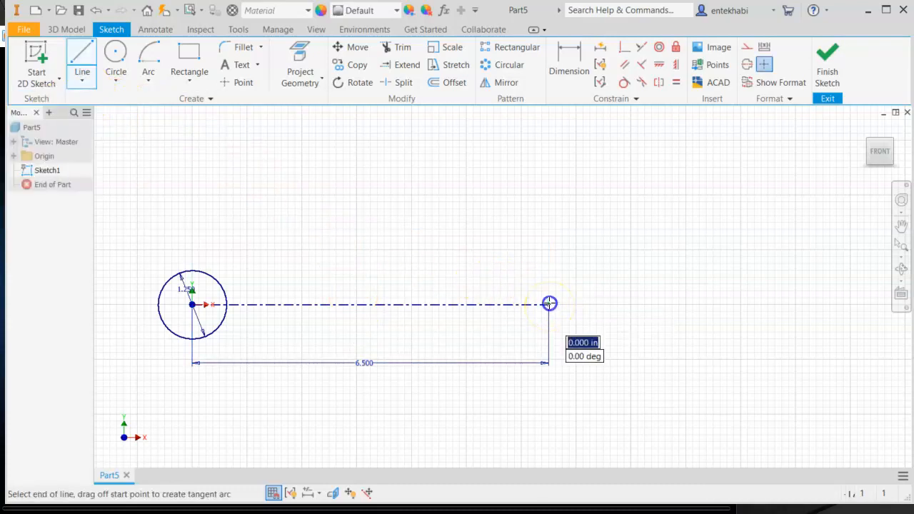
click(548, 233)
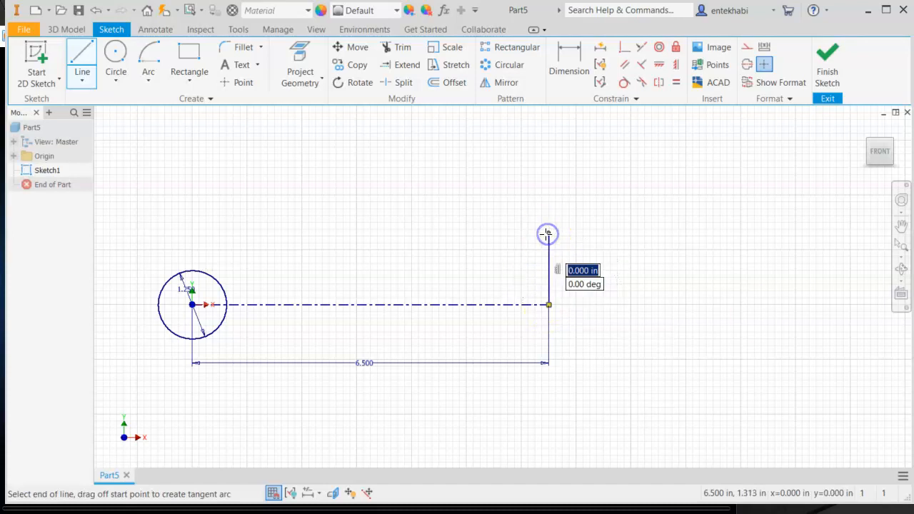
click(491, 234)
key(Escape)
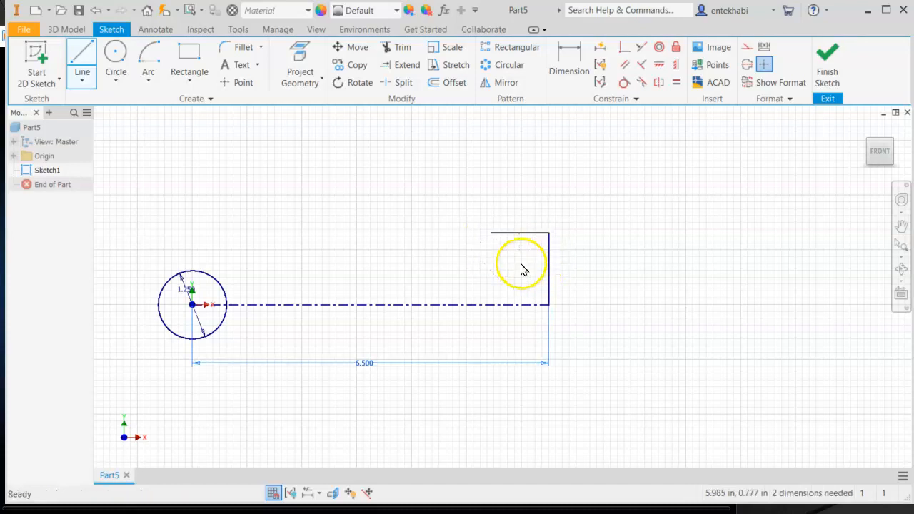
- Dimension the top horizontal line against the centerline as a 2.5 in diameter
click(564, 71)
click(529, 233)
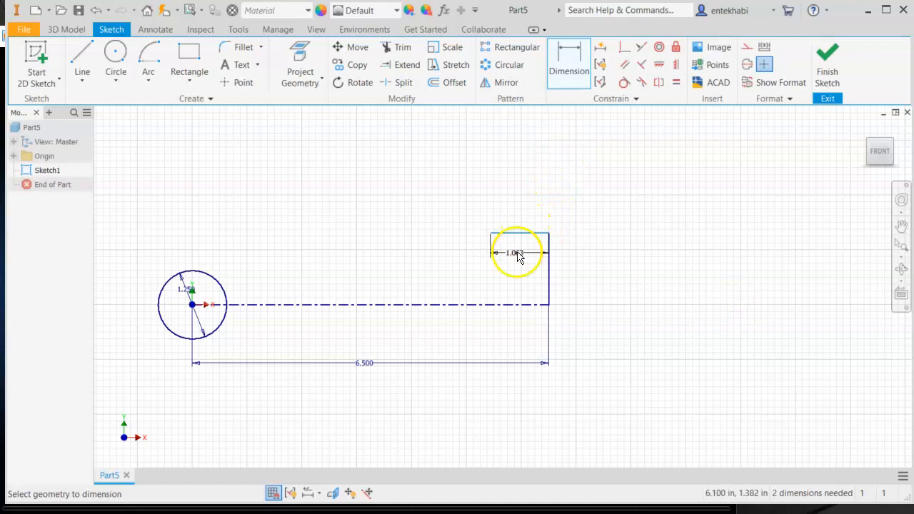
click(499, 305)
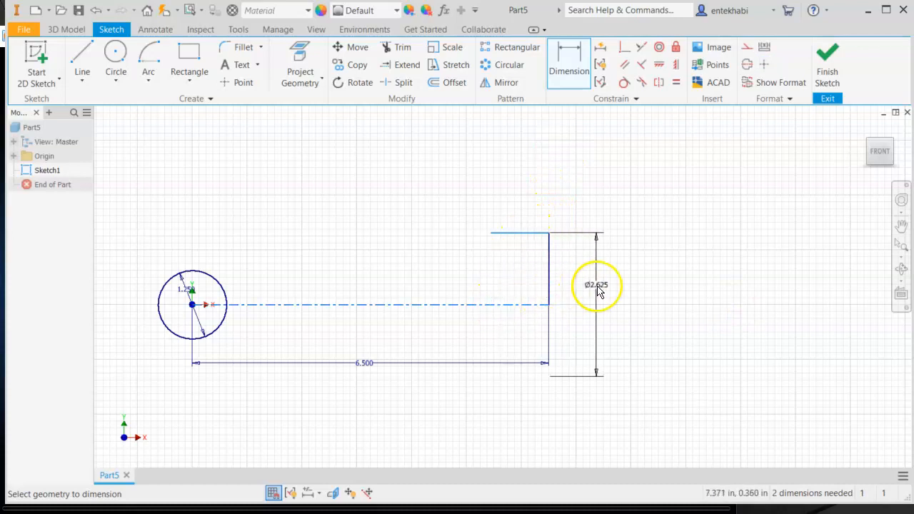
click(639, 297)
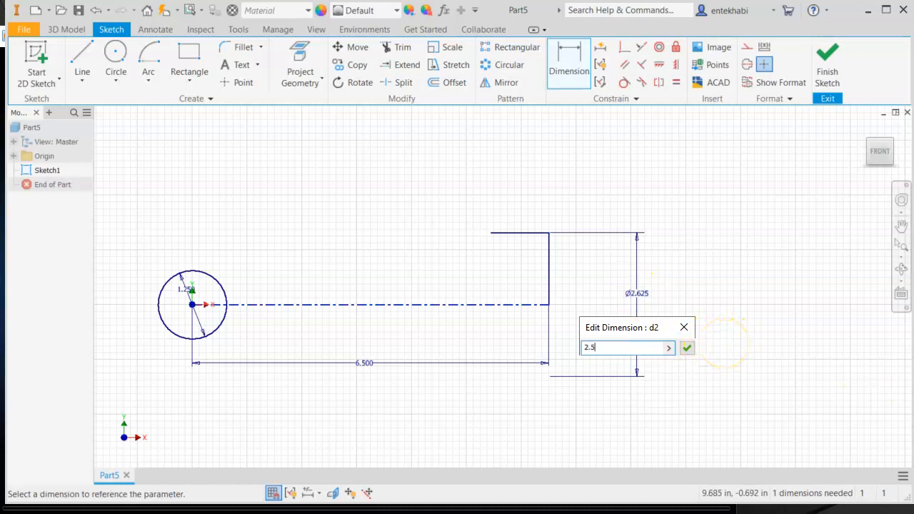
click(685, 348)
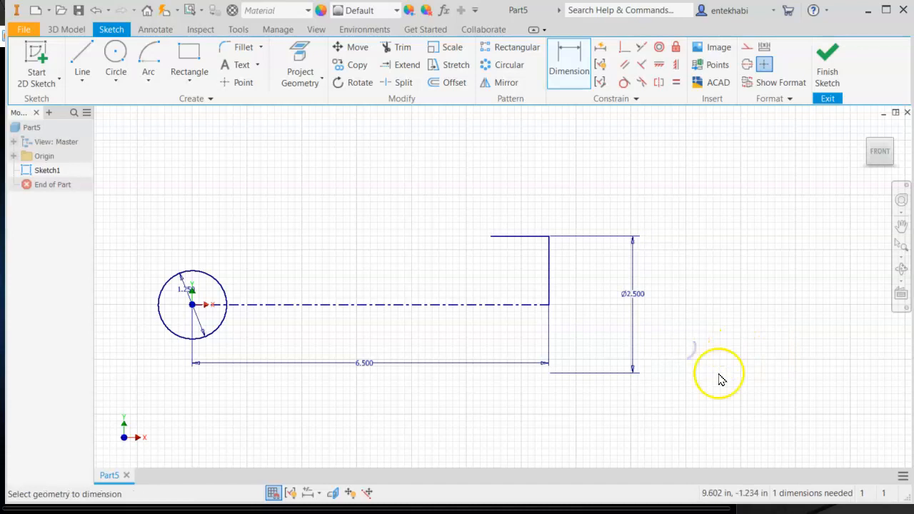
- Set the top horizontal line's length to .75 in
click(527, 236)
click(528, 187)
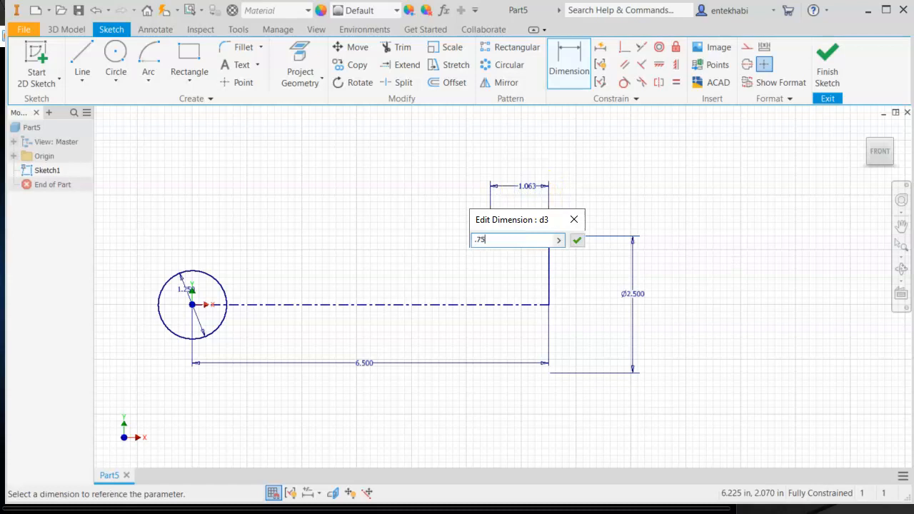
click(578, 242)
- Draw a horizontal line about 4.8 in long above the centerline, starting inside the left circle
click(81, 86)
click(43, 96)
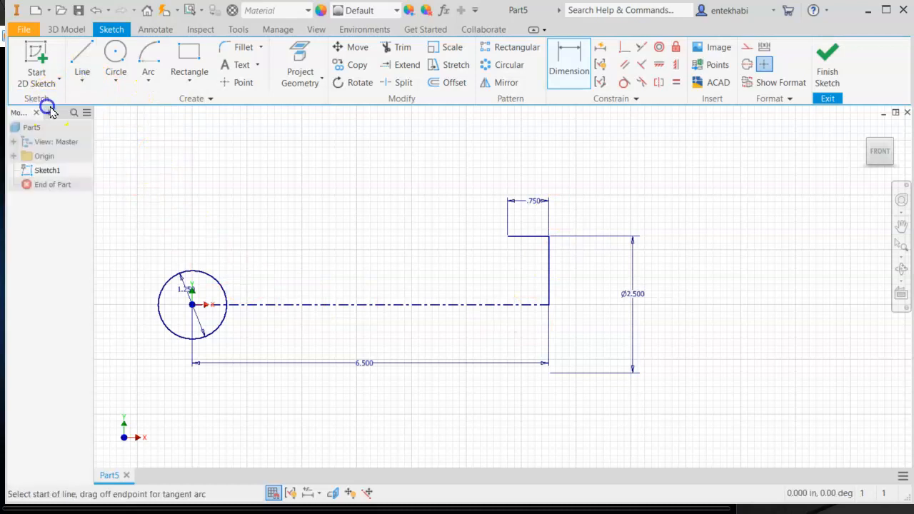
click(207, 288)
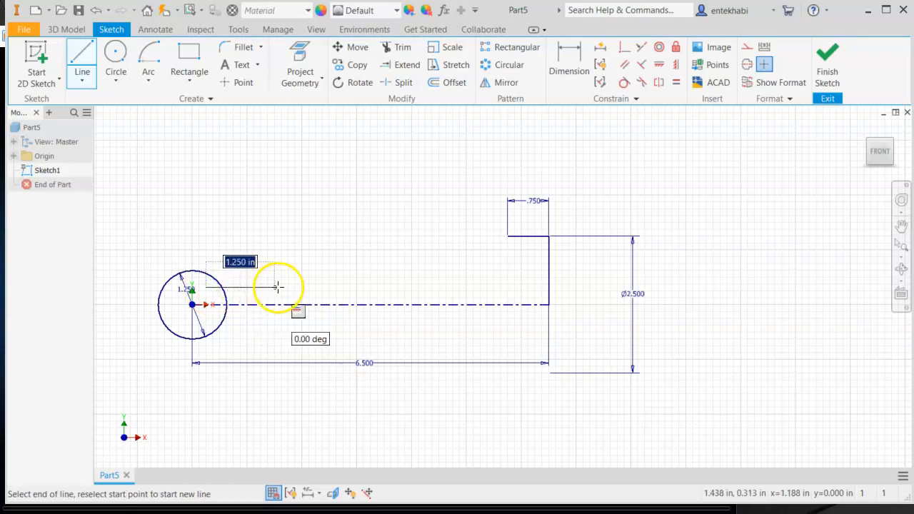
click(453, 286)
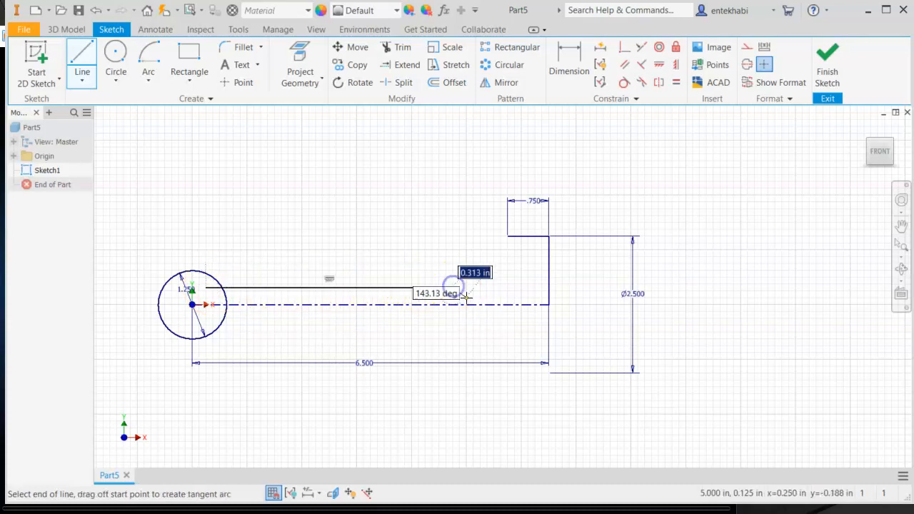
key(Escape)
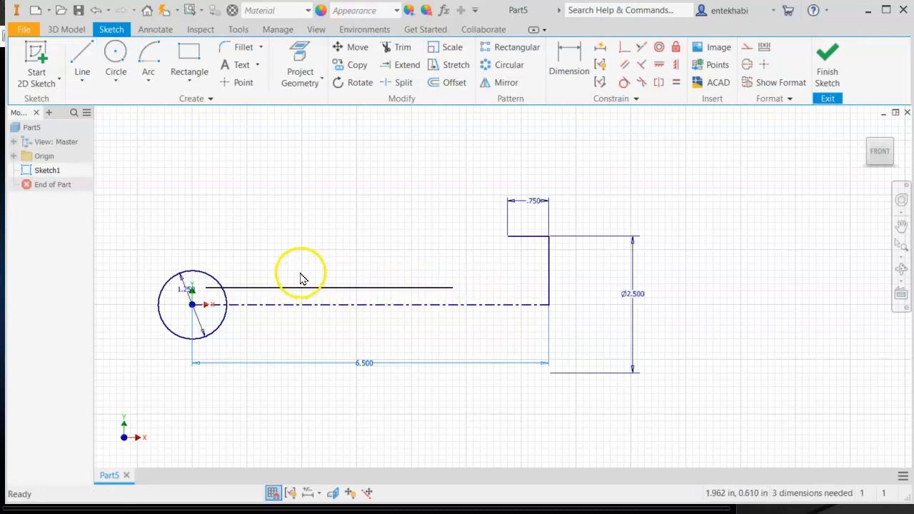
- Draw a center-point arc of about 1.425 in radius starting at the top short line's left end, curving down toward the new line
click(149, 87)
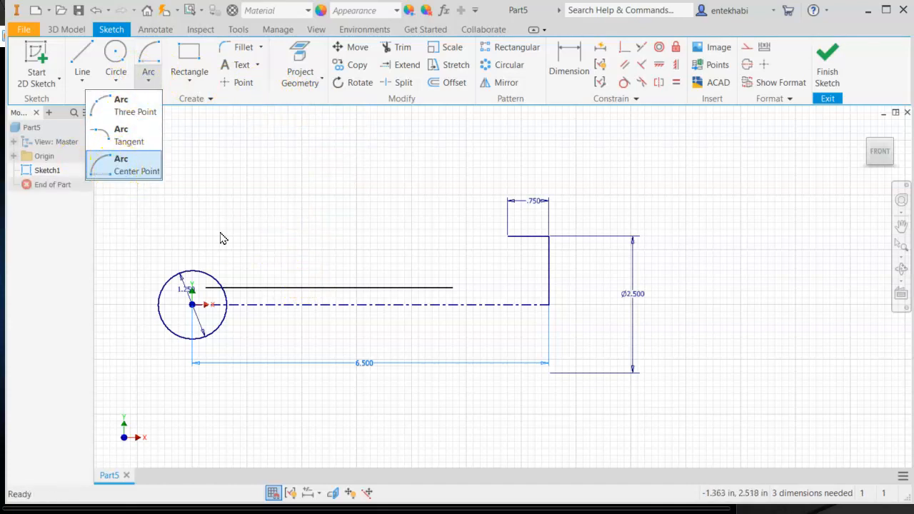
click(118, 170)
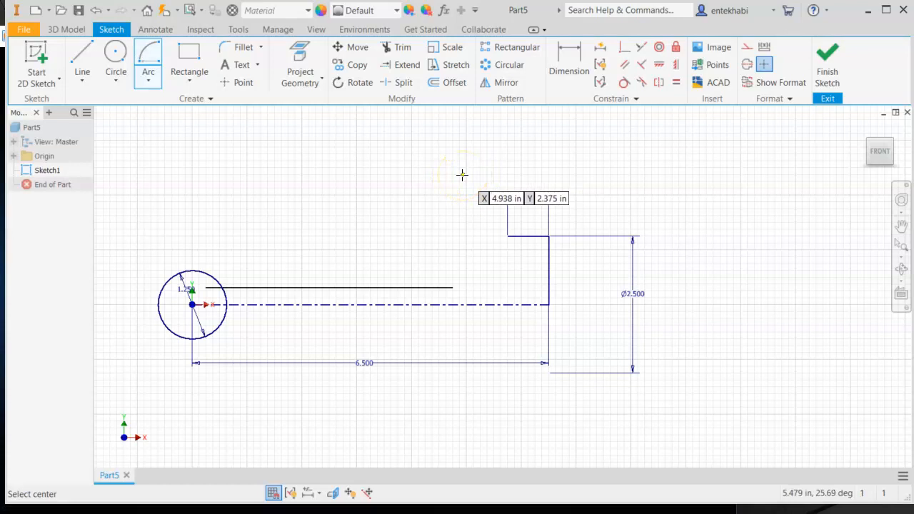
click(461, 175)
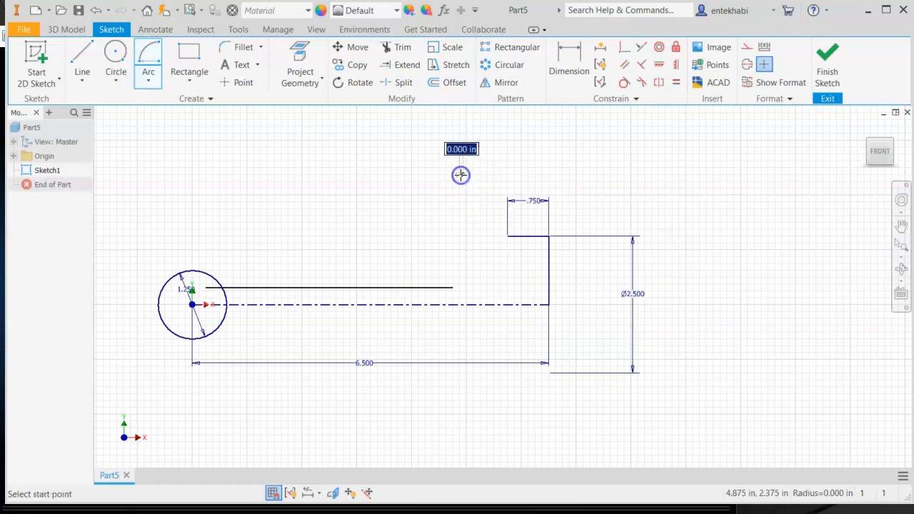
click(495, 236)
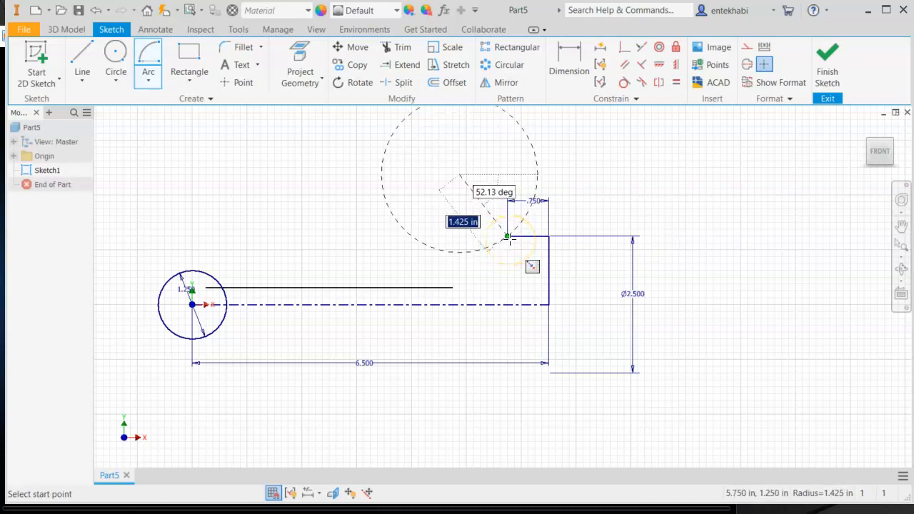
click(508, 237)
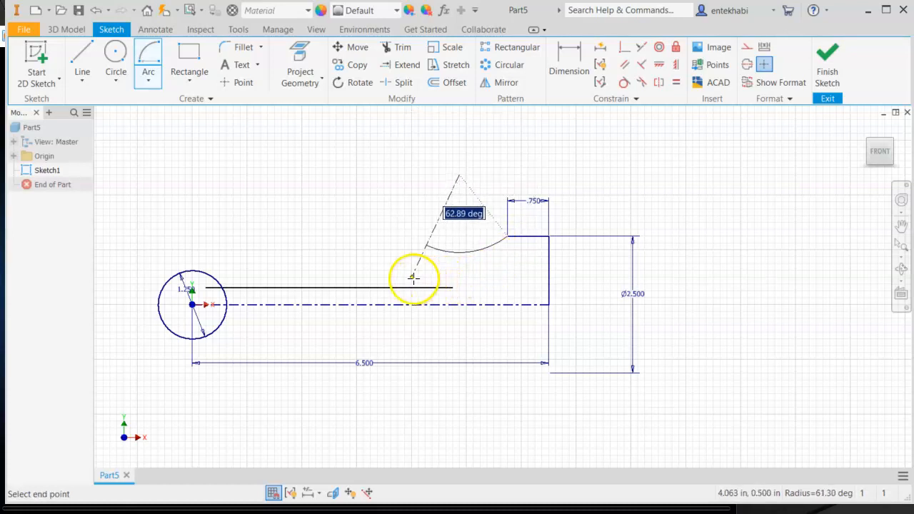
click(398, 232)
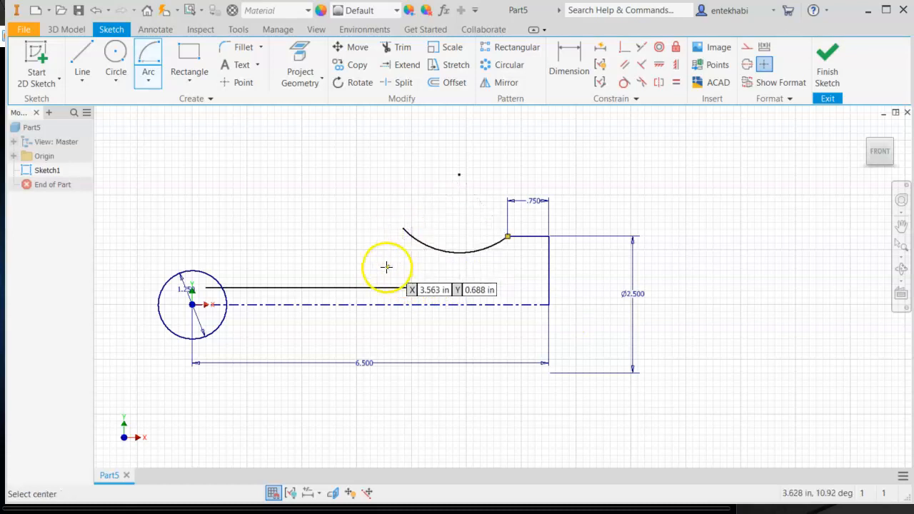
key(Escape)
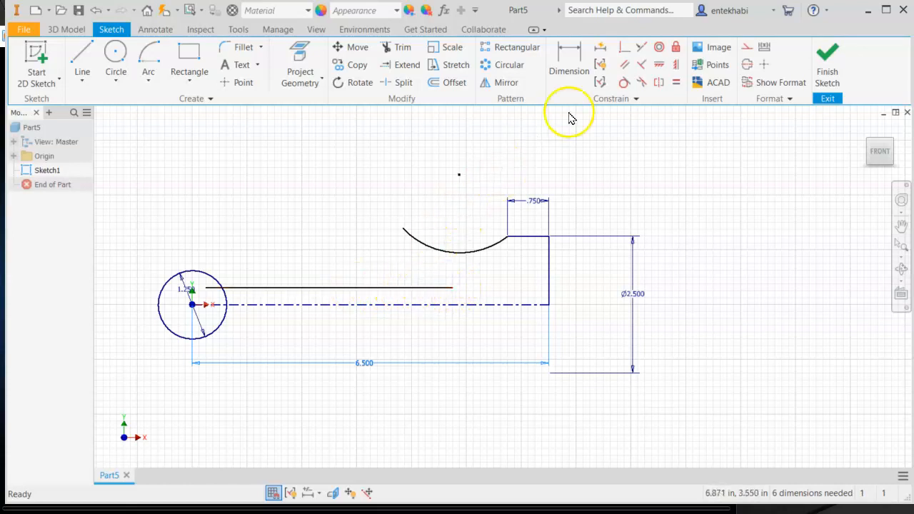
- Make the long horizontal line tangent to the arc
click(624, 82)
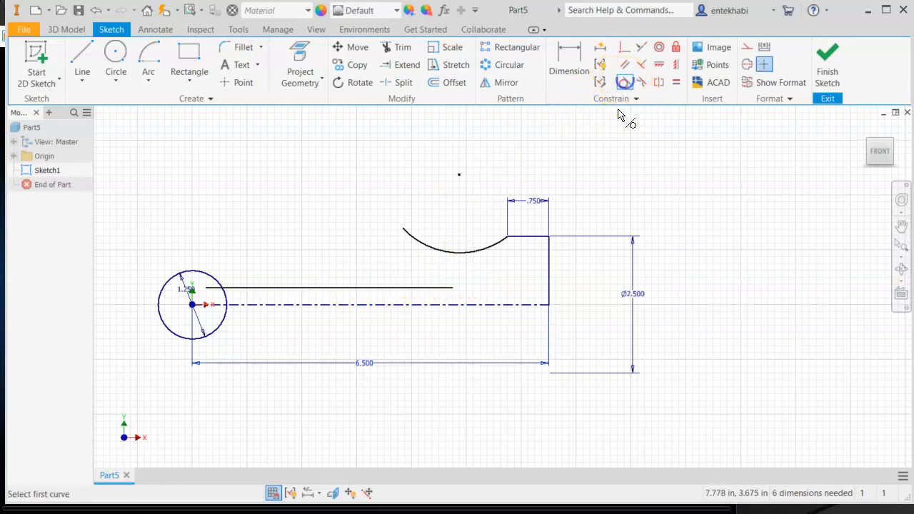
click(419, 287)
click(439, 255)
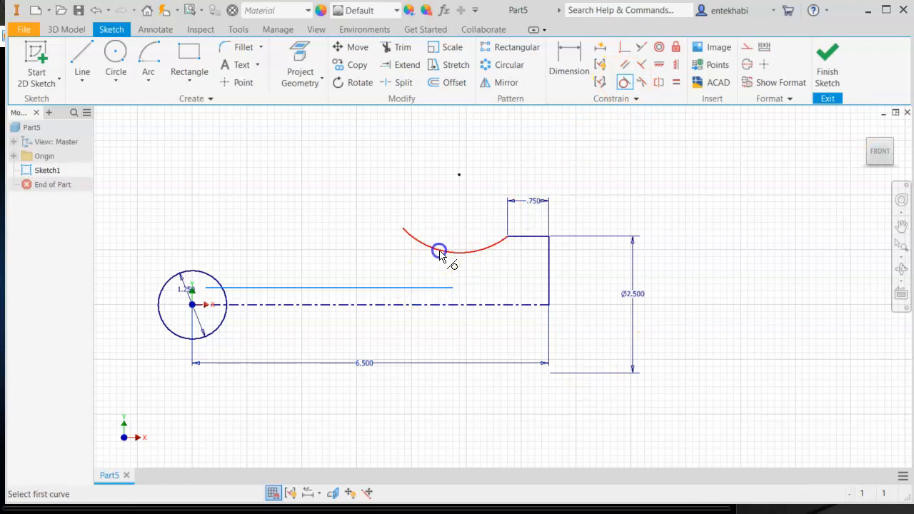
- Dimension the long horizontal line against the centerline as a .75 in diameter
click(561, 65)
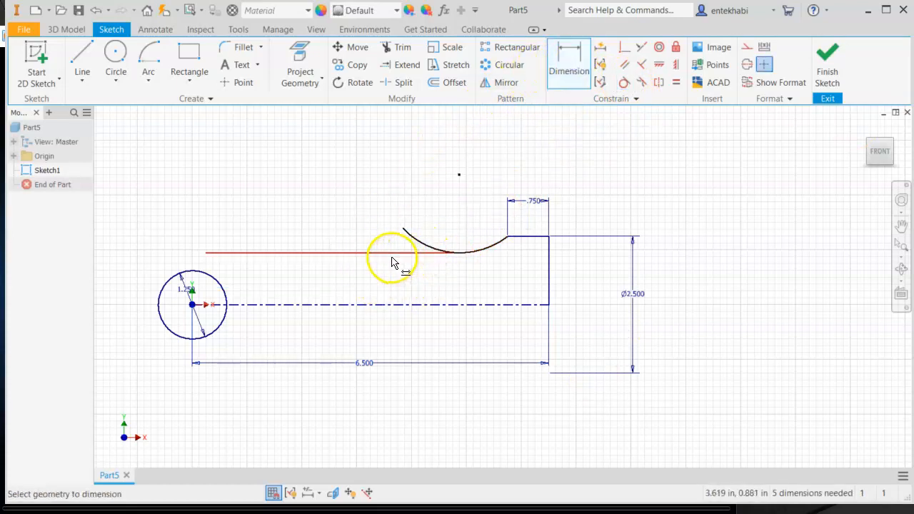
click(401, 303)
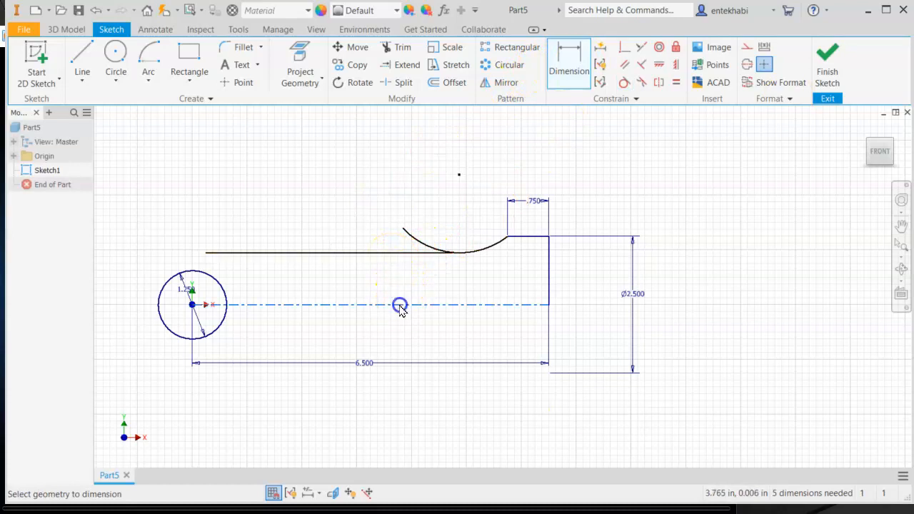
click(388, 256)
click(350, 287)
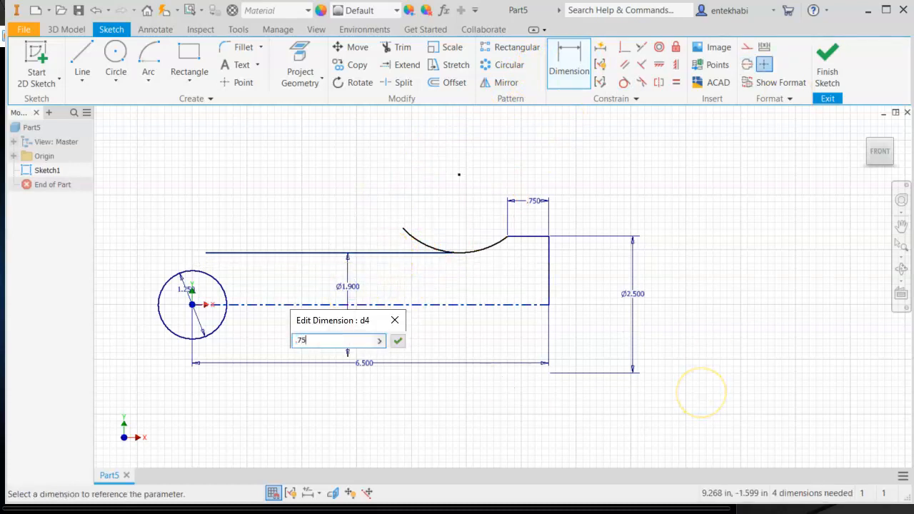
text(.75)
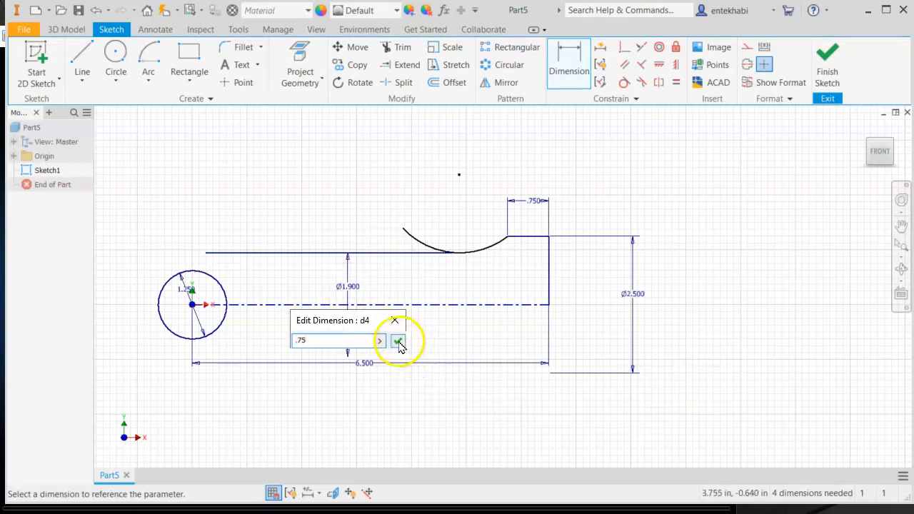
click(397, 340)
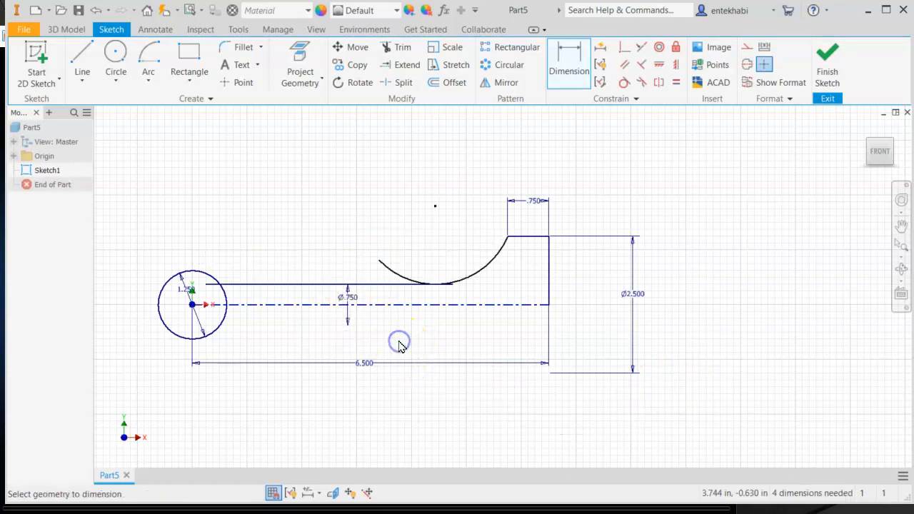
- Trim the overhanging end of the long line and the excess left part of the arc at their tangent point
click(398, 47)
scroll(453, 295, up, 4)
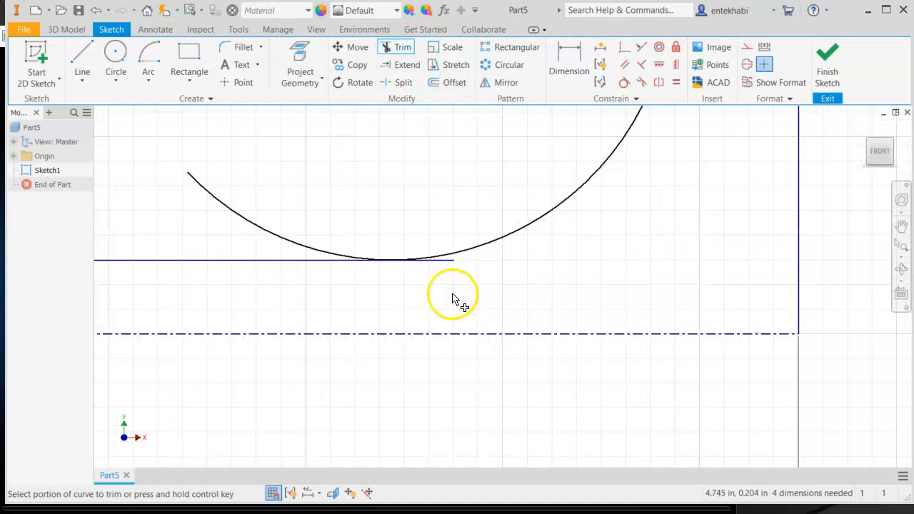
click(427, 236)
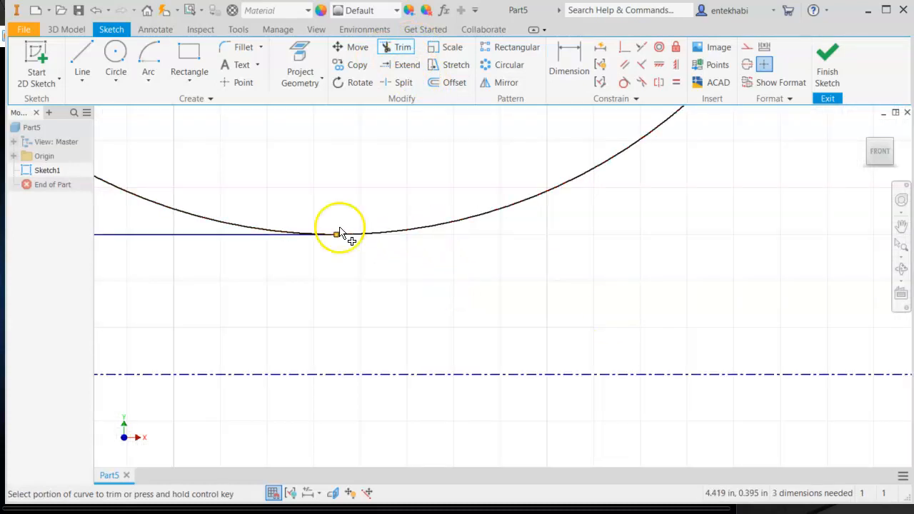
click(213, 219)
scroll(297, 271, down, 4)
mouse_move(298, 281)
middle_down()
mouse_move(656, 345)
mouse_move(814, 234)
middle_up()
click(303, 208)
scroll(454, 280, up, 3)
middle_drag(520, 286, 436, 337)
scroll(527, 322, down, 5)
mouse_move(619, 341)
middle_down()
mouse_move(424, 319)
mouse_move(419, 327)
middle_up()
- Dimension the arc's radius and set it to 2 in
click(569, 65)
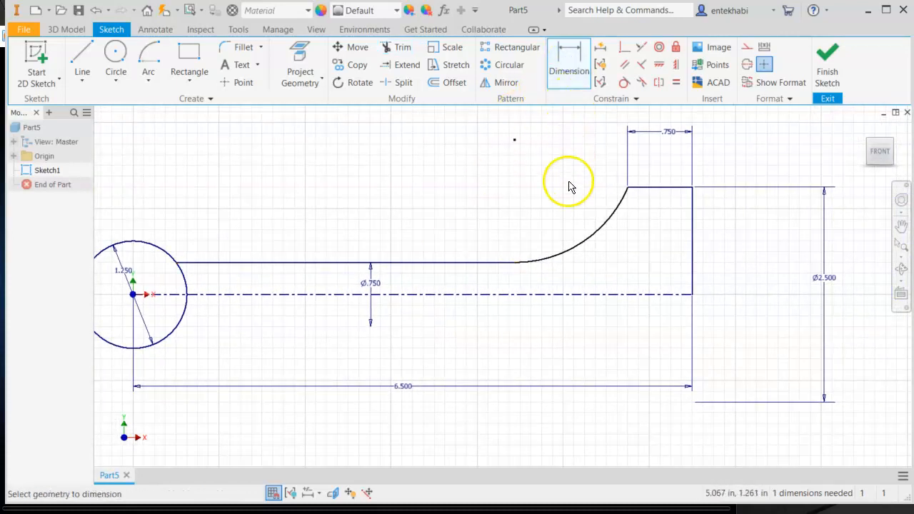
click(590, 241)
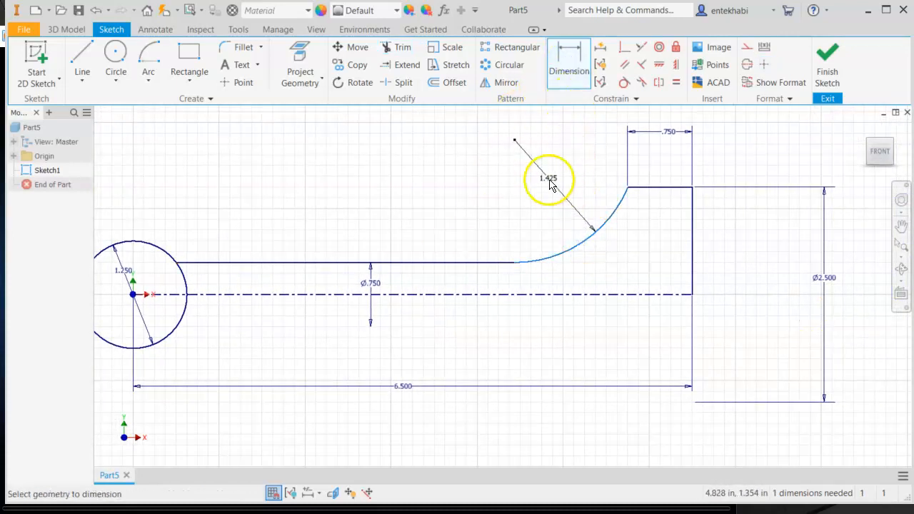
click(555, 179)
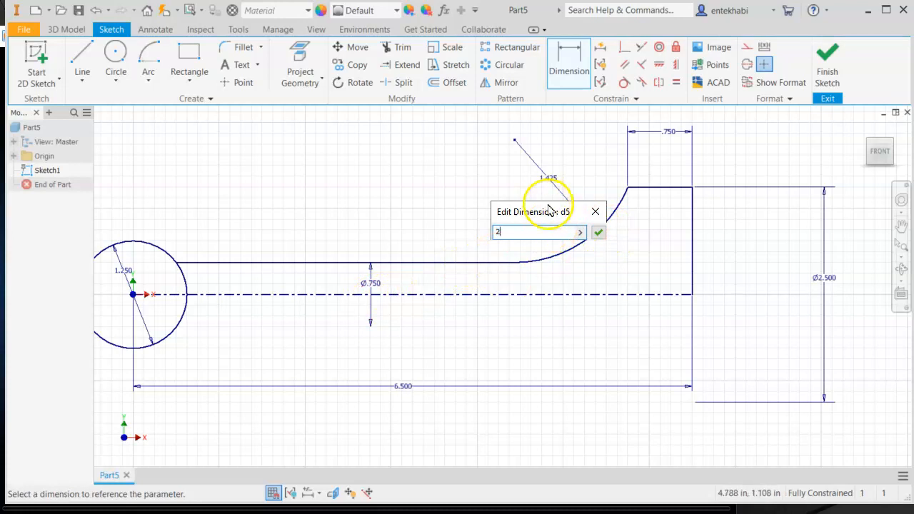
click(599, 234)
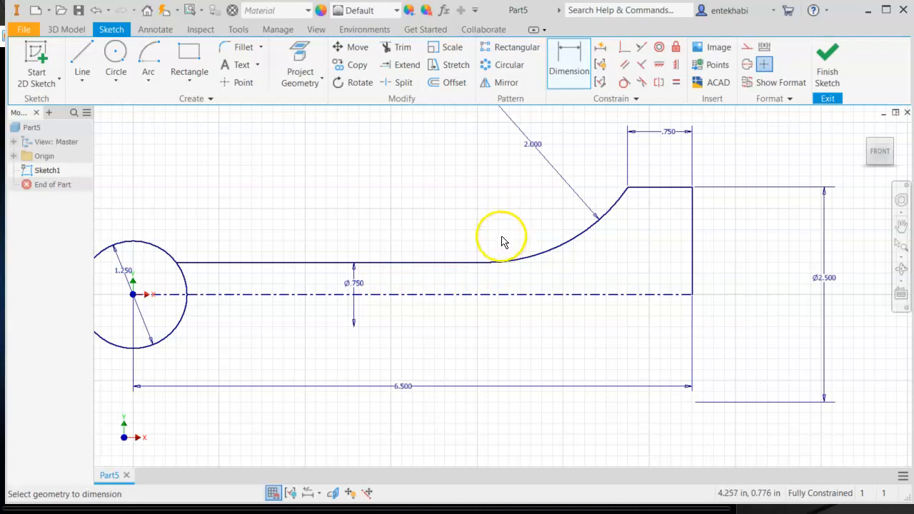
- Mirror the upper line, arc and short lines about the centerline, then finish the sketch
click(487, 82)
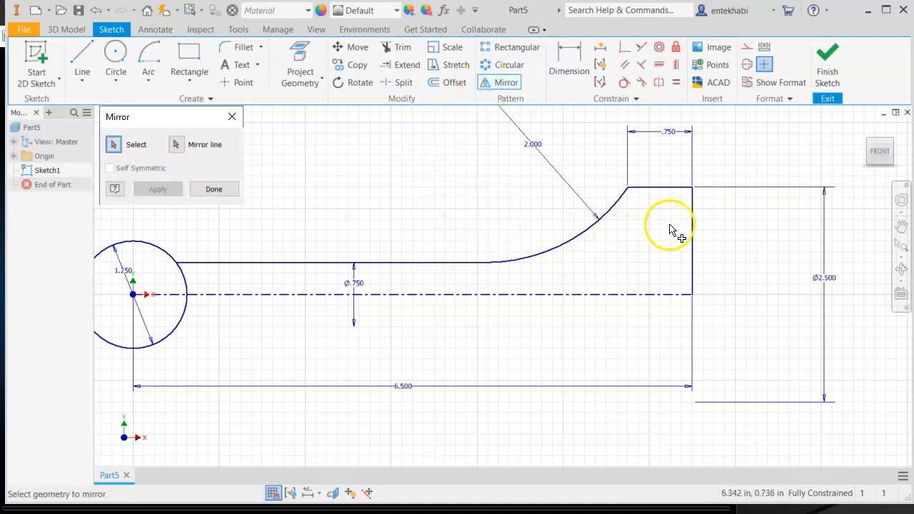
click(676, 191)
click(609, 211)
click(445, 264)
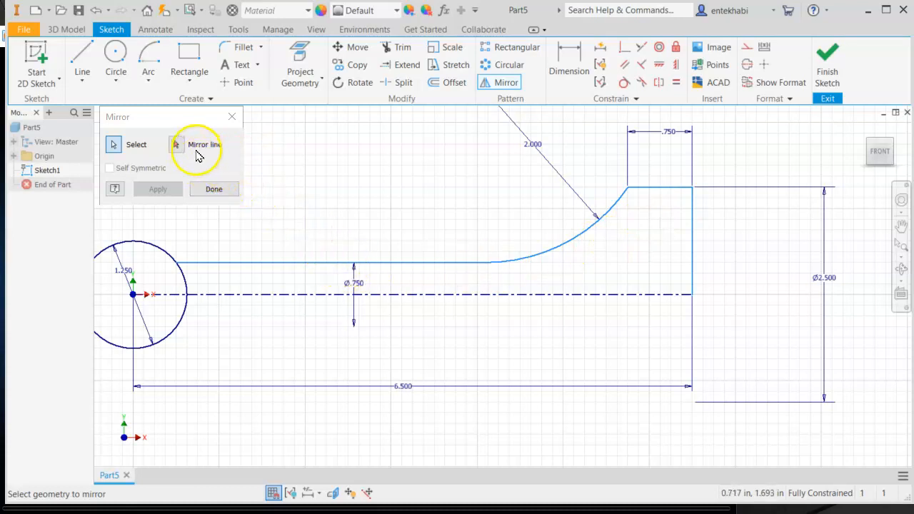
click(177, 146)
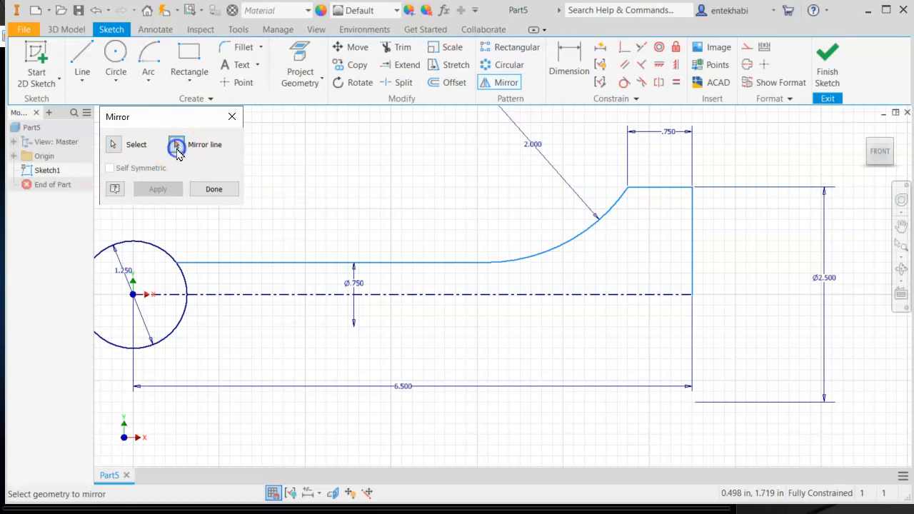
click(448, 303)
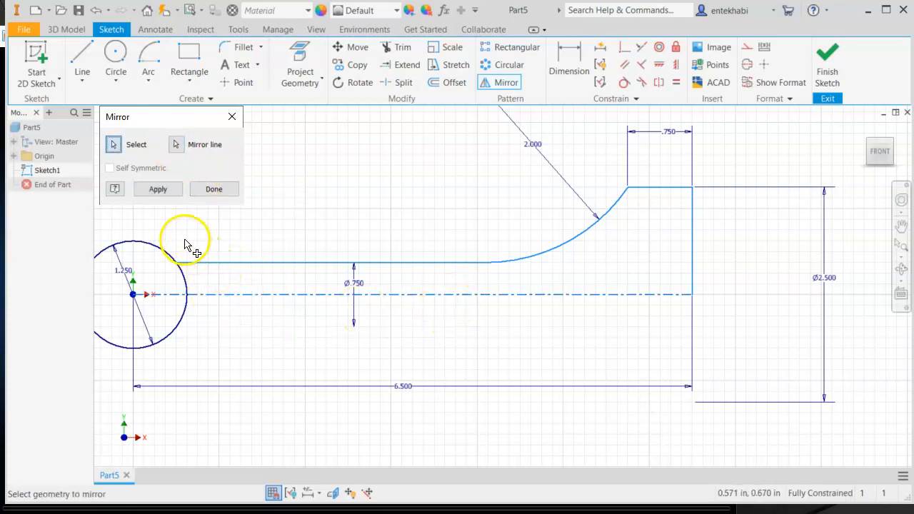
click(161, 192)
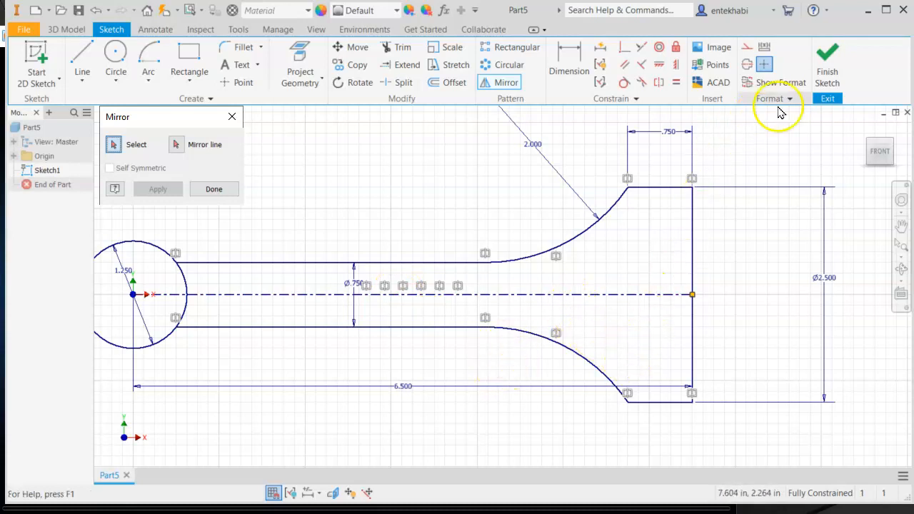
click(826, 63)
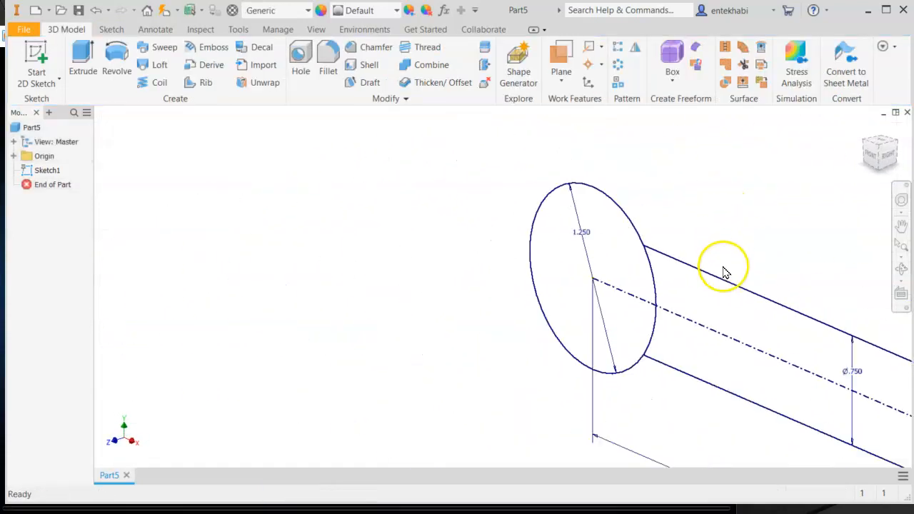
- Extrude the three rod profiles symmetrically by .5 in
middle_drag(735, 286, 259, 225)
click(80, 65)
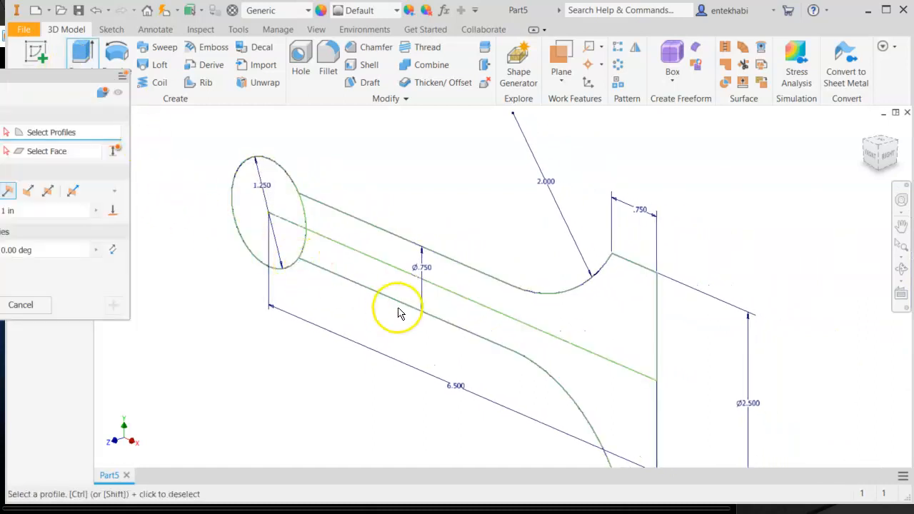
click(453, 307)
click(463, 290)
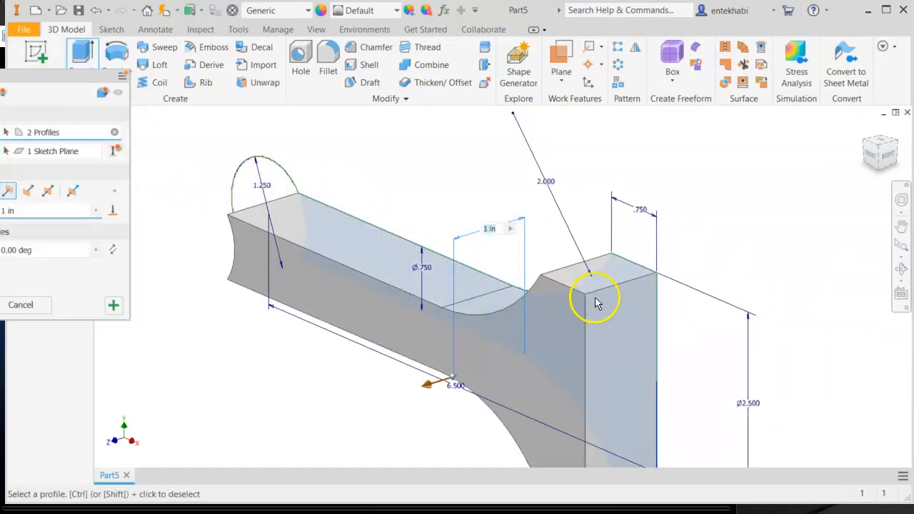
click(284, 179)
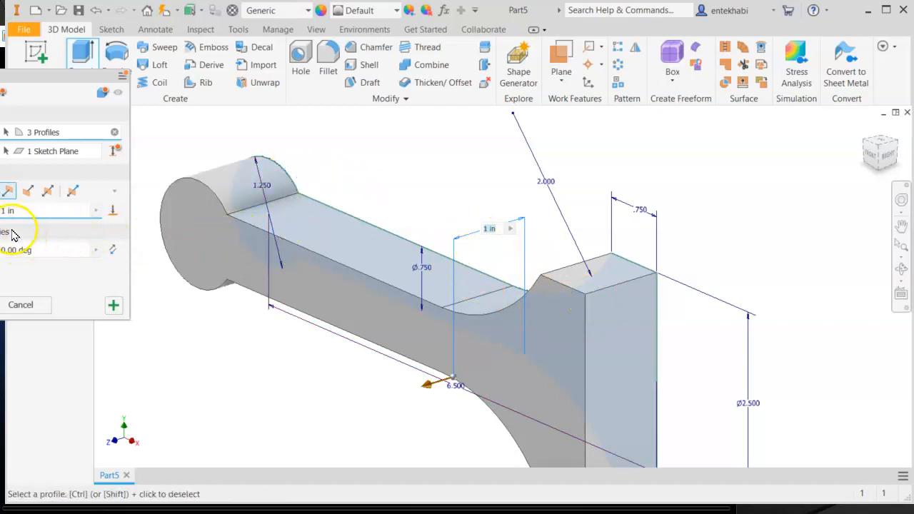
click(47, 192)
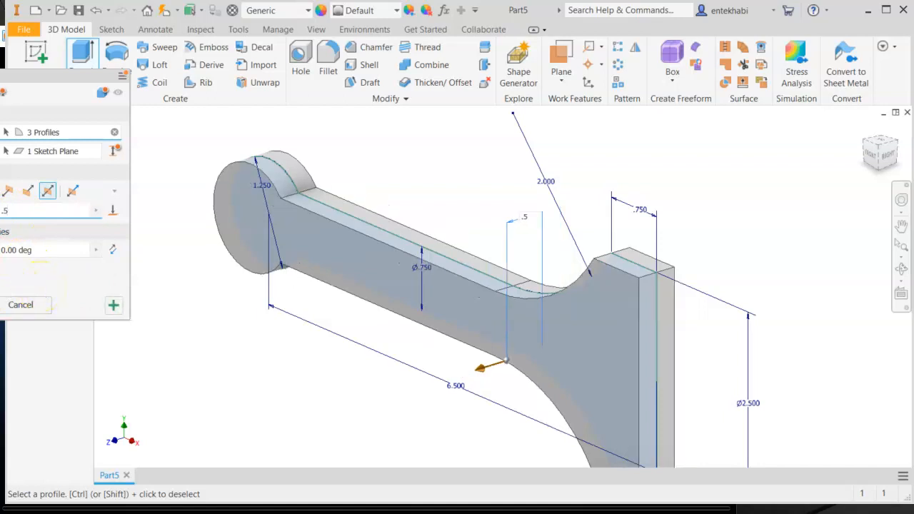
key(Return)
middle_drag(414, 353, 497, 342)
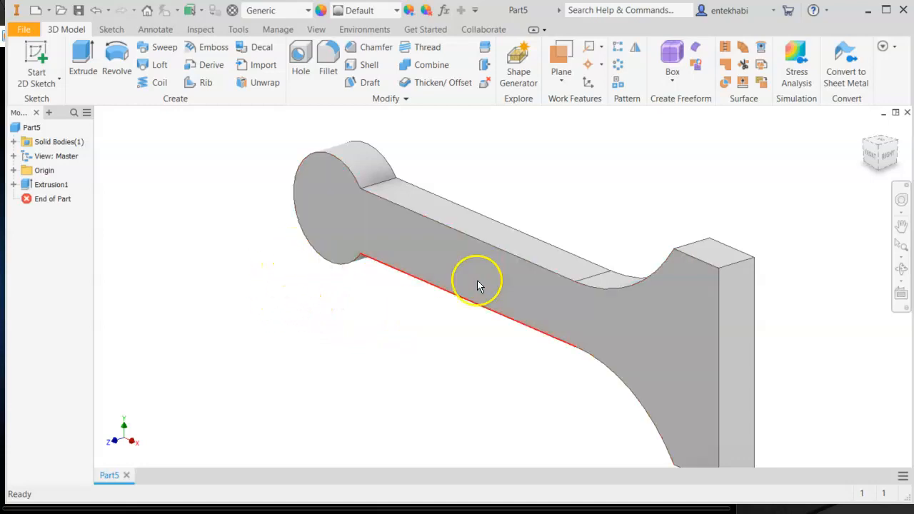
- Start a new sketch on the XY Plane
click(14, 171)
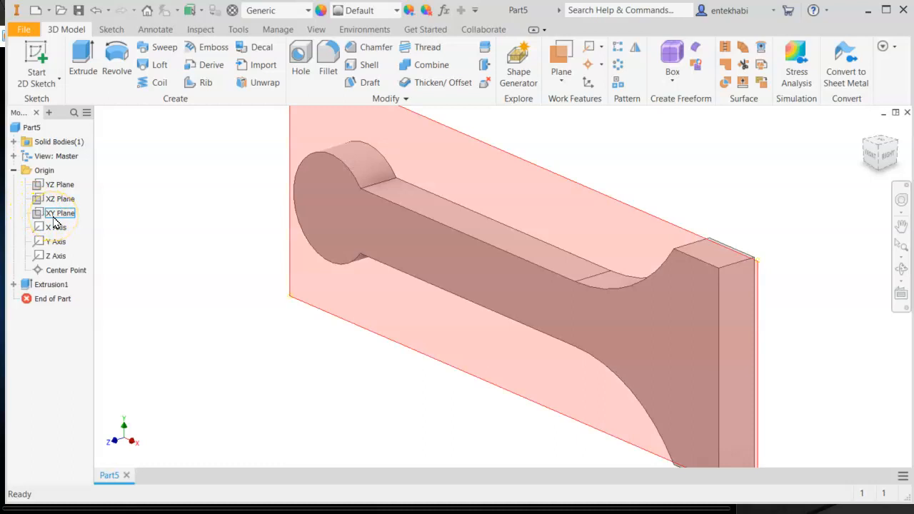
right_click(55, 220)
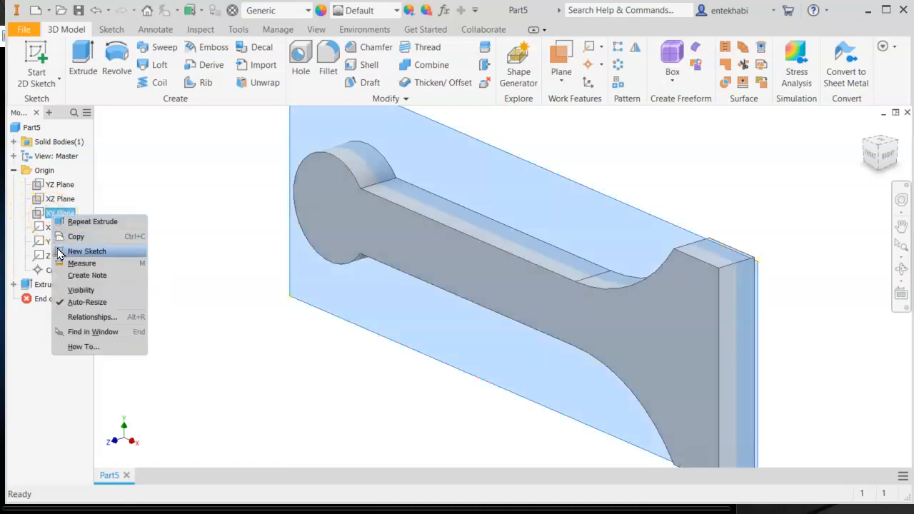
click(85, 253)
- Sketch a circle centred at the origin on the small end's round outline and finish the sketch
middle_drag(594, 388, 332, 379)
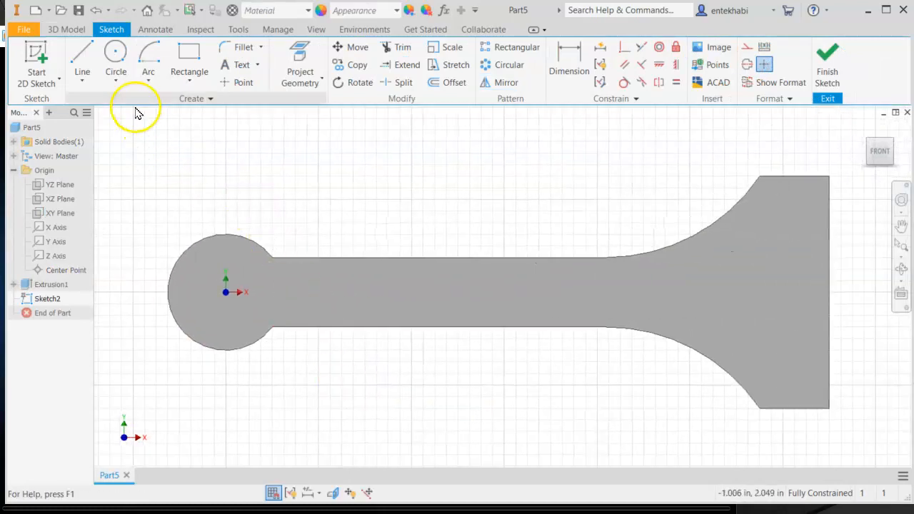
click(119, 86)
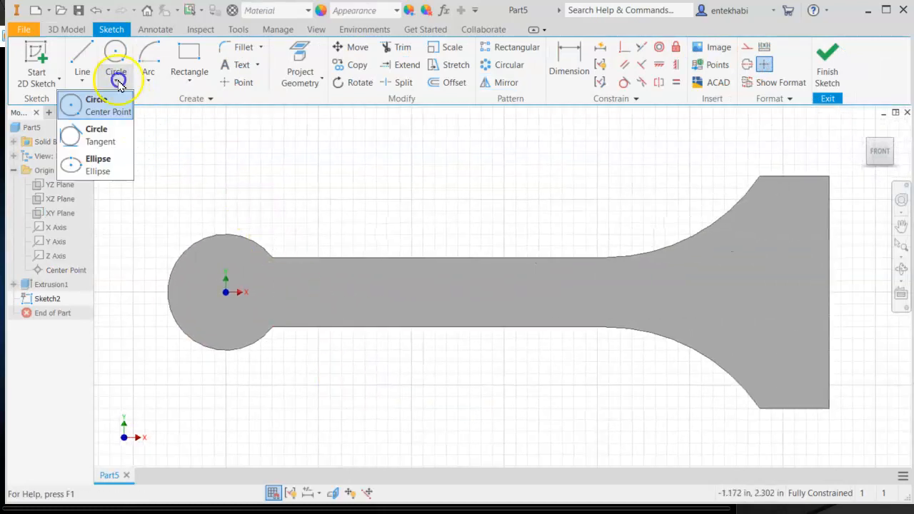
click(73, 109)
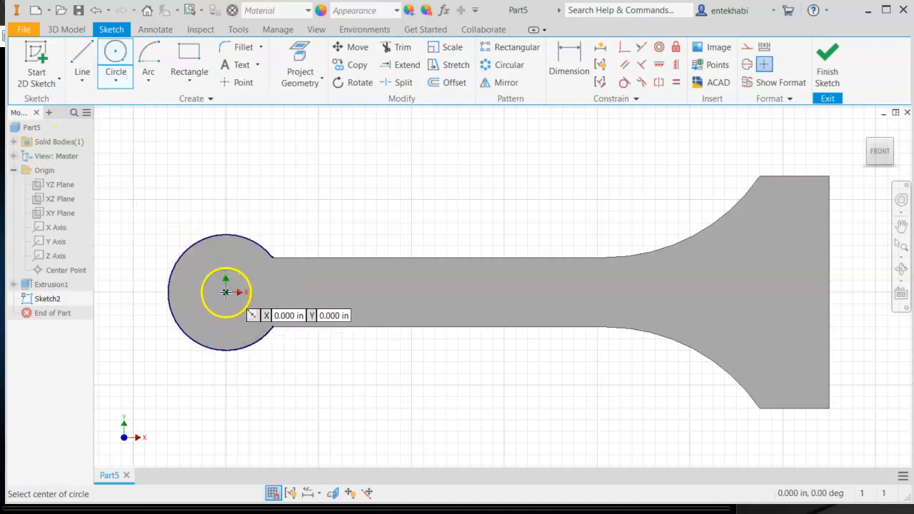
click(225, 292)
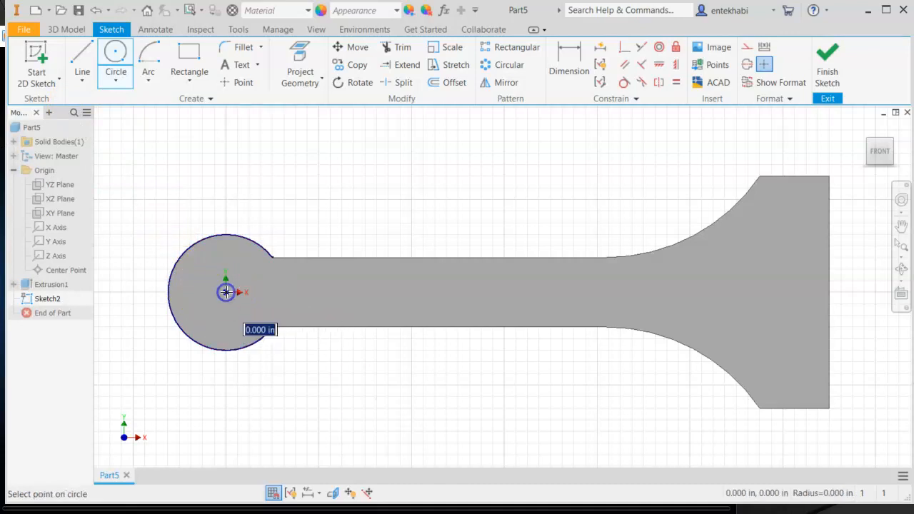
click(272, 259)
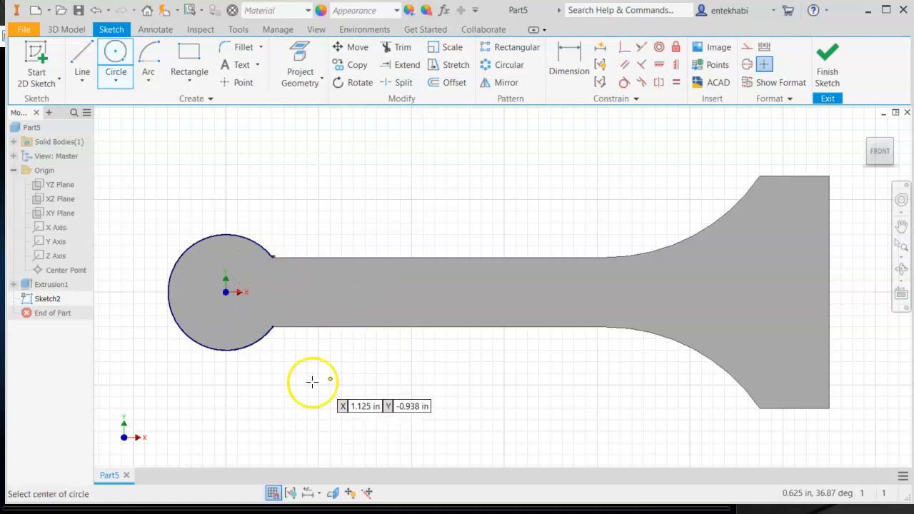
key(Escape)
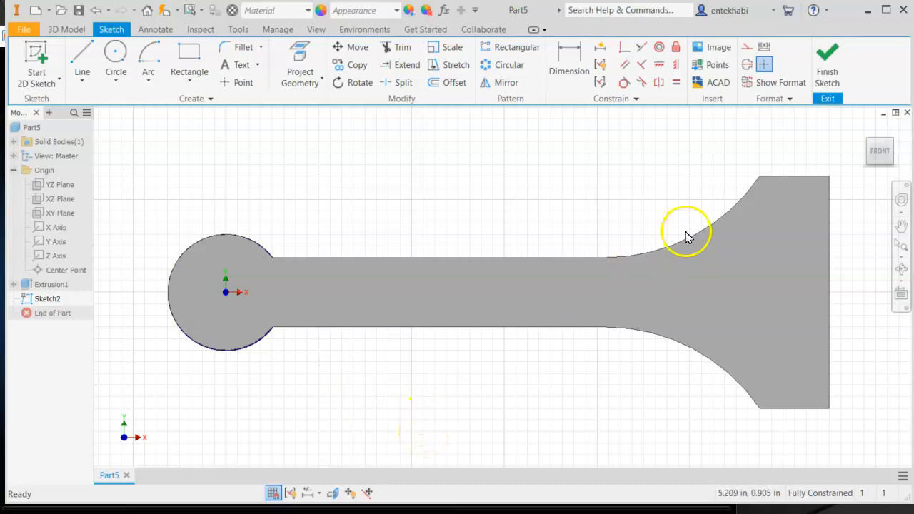
click(828, 75)
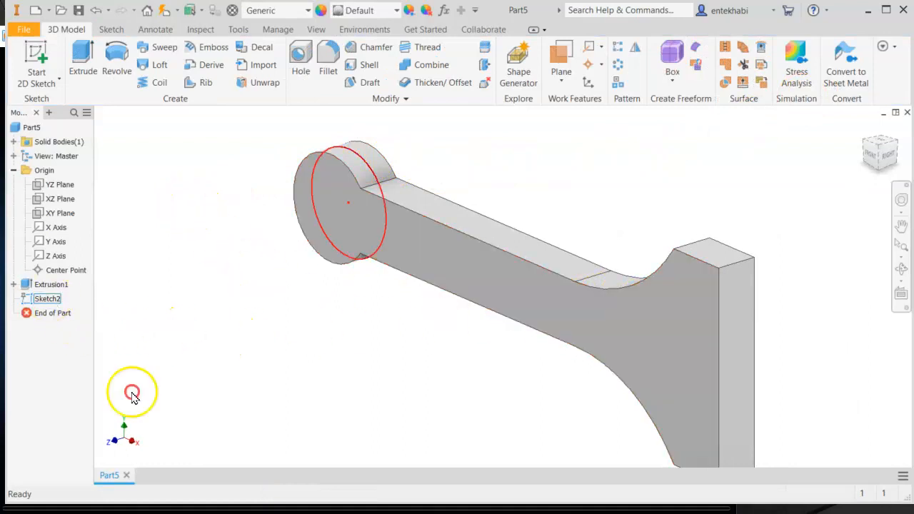
- Reopen Sketch2 and draw a 2.5 in diameter circle centred on the midpoint of the large end's edge
right_click(43, 298)
click(80, 346)
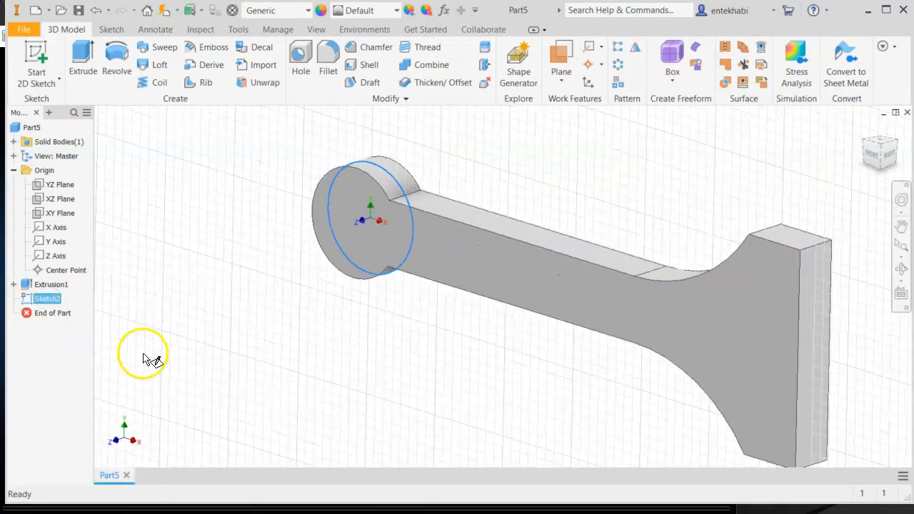
mouse_move(744, 408)
middle_down()
mouse_move(257, 383)
mouse_move(247, 397)
middle_up()
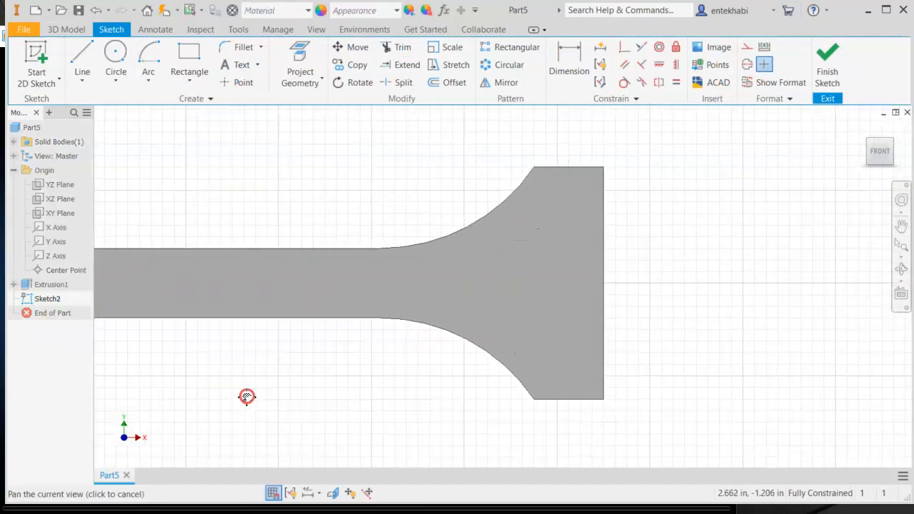
click(116, 81)
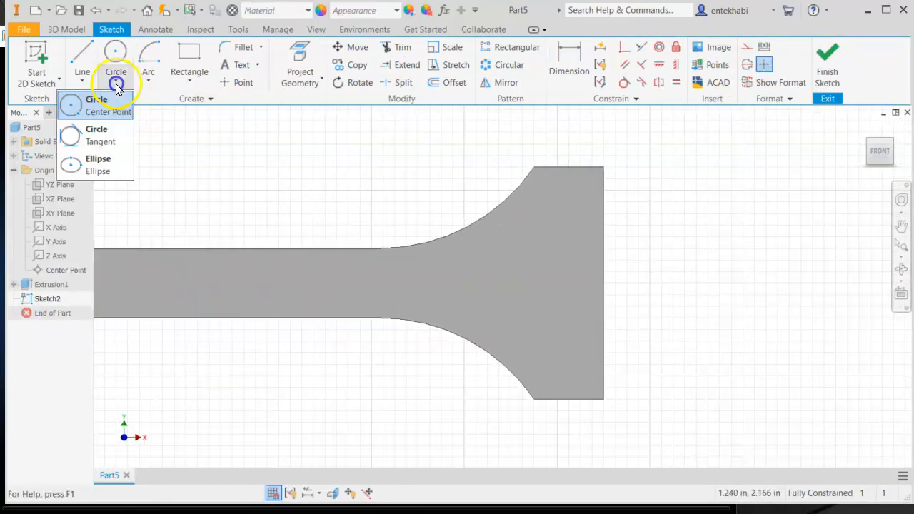
click(74, 107)
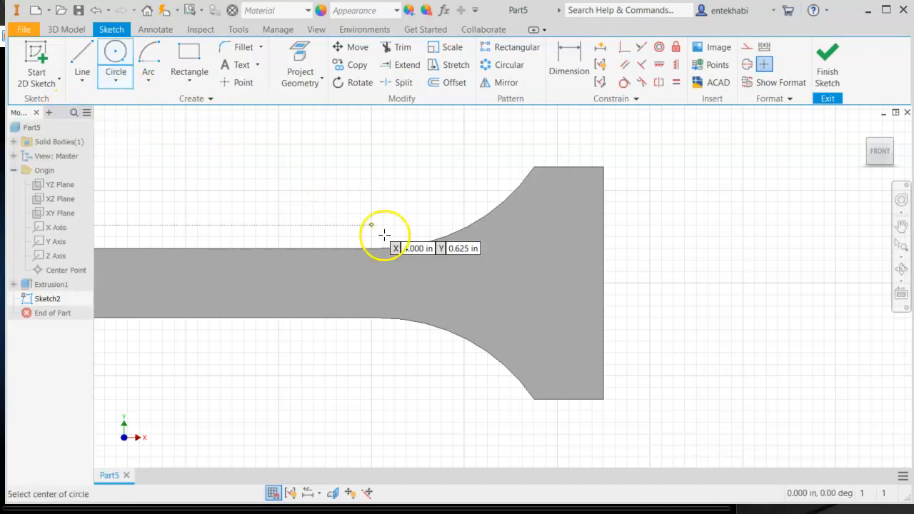
click(604, 283)
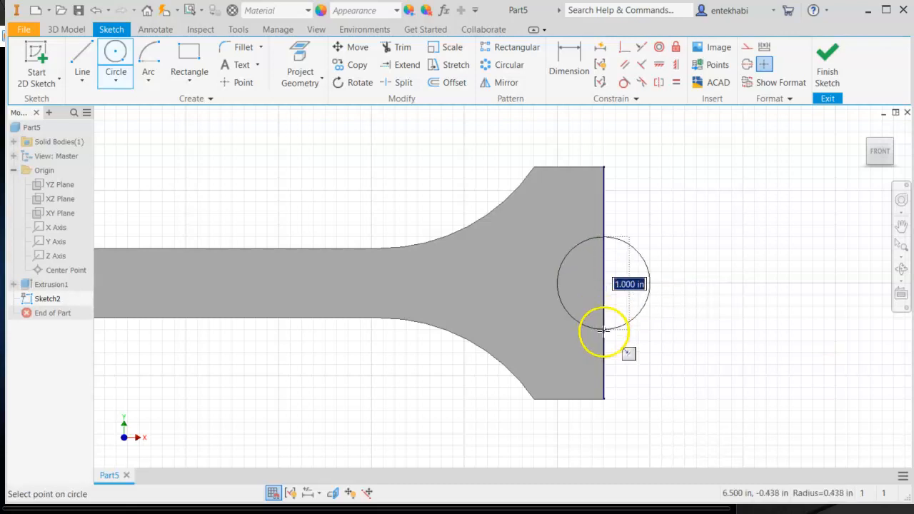
click(604, 398)
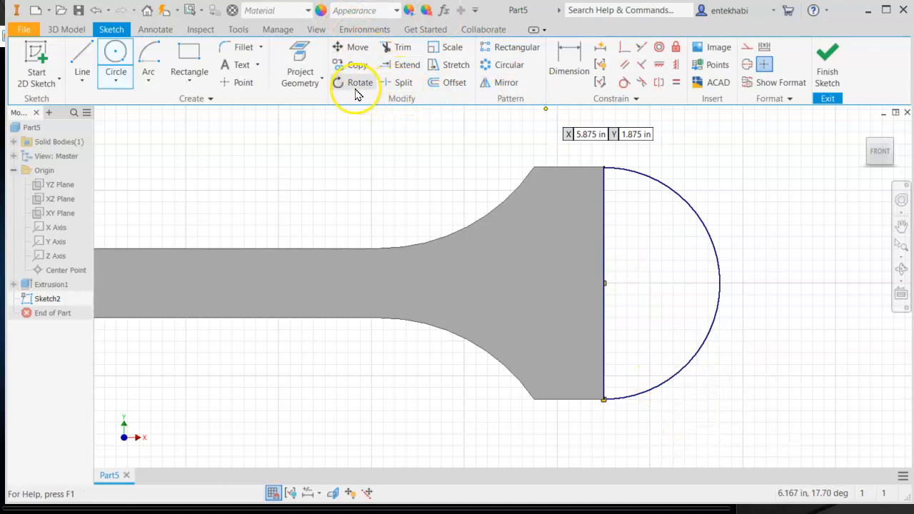
- Project the large end's straight edge into the sketch
click(323, 80)
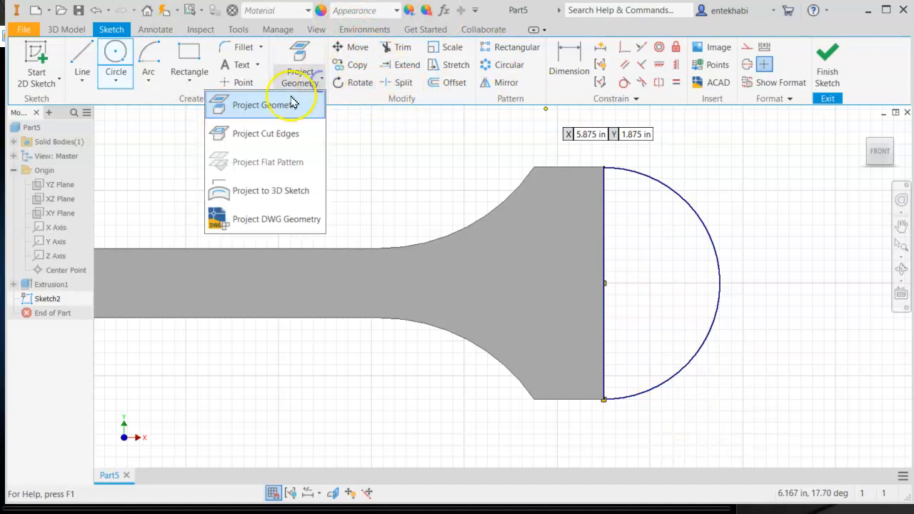
click(291, 104)
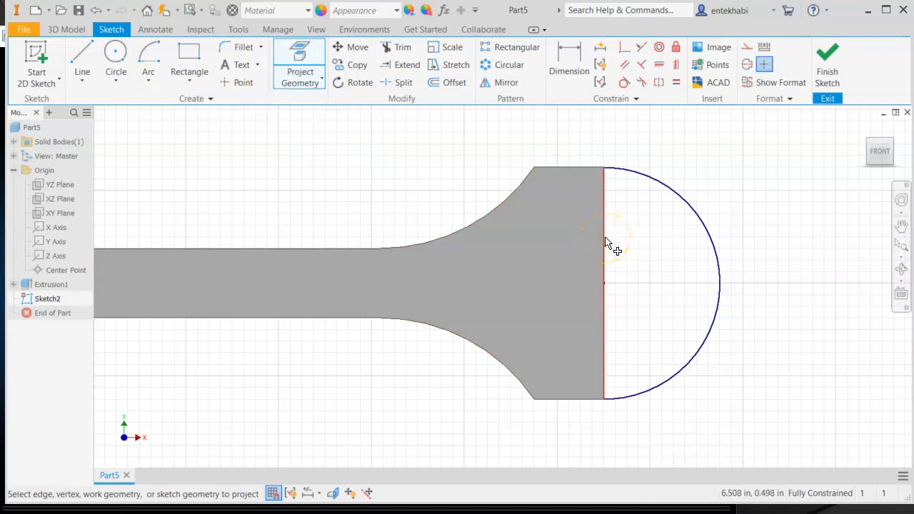
click(605, 243)
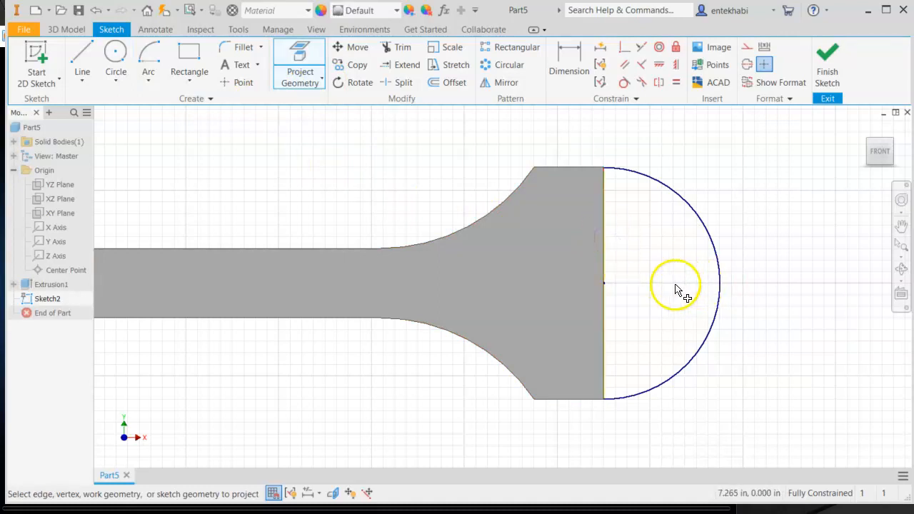
- Trim away the half of the large circle lying outside the end face
shift+middle_drag(666, 287, 589, 273)
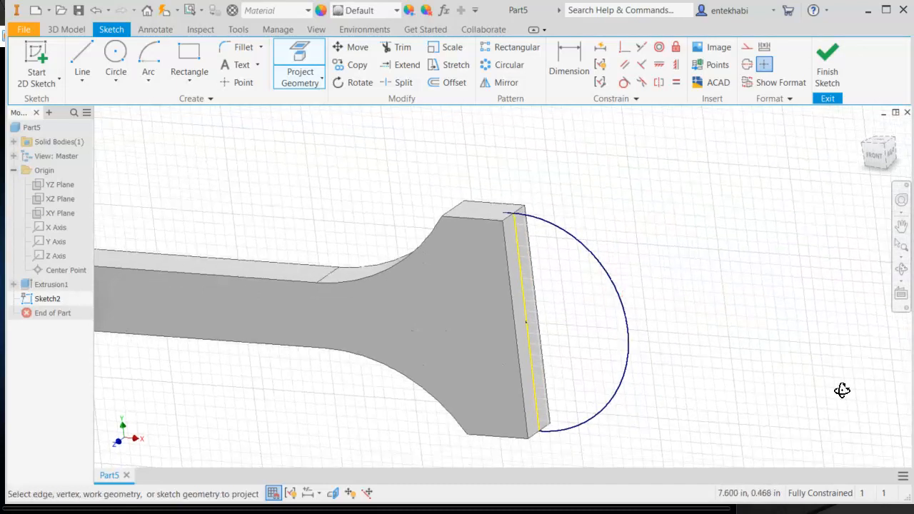
click(404, 56)
click(569, 237)
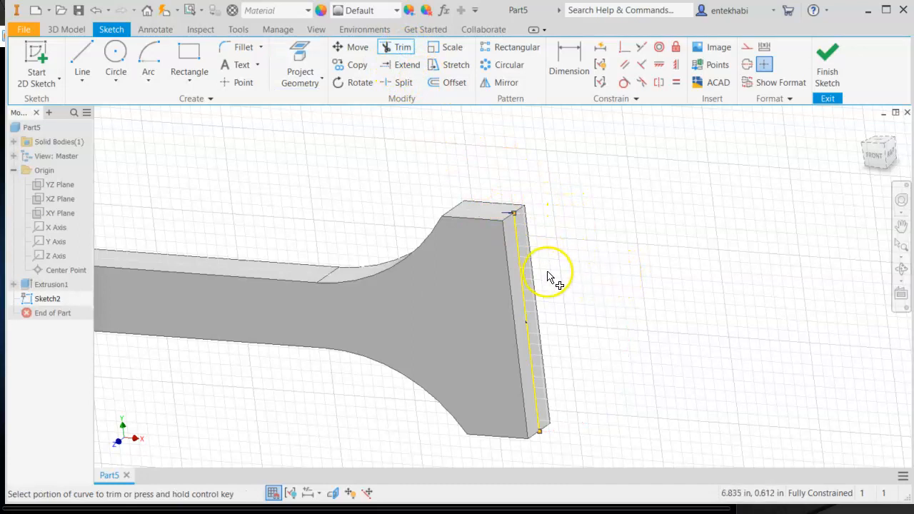
middle_drag(551, 277, 696, 259)
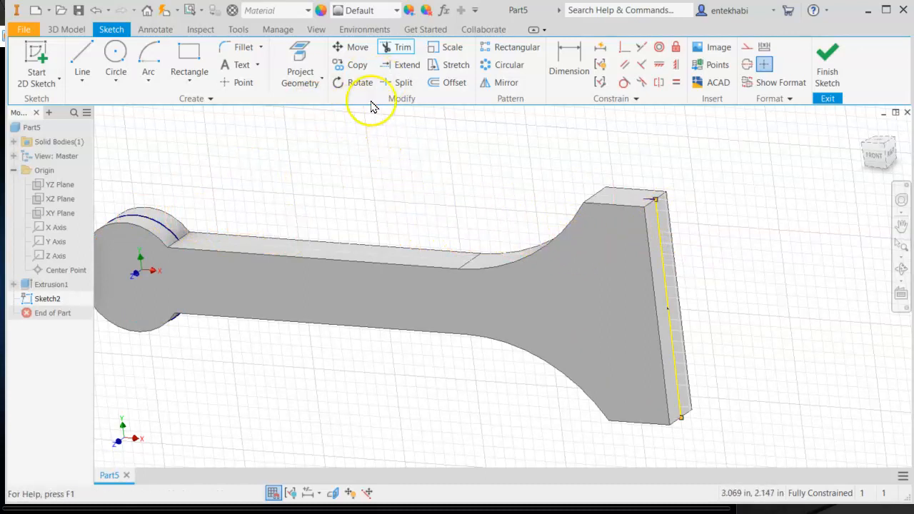
- Switch the visual style to Wireframe
click(313, 29)
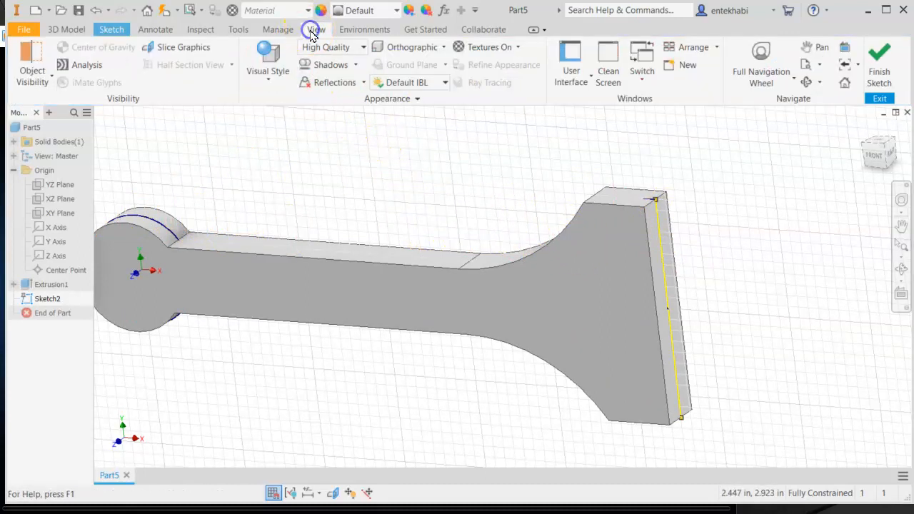
click(270, 82)
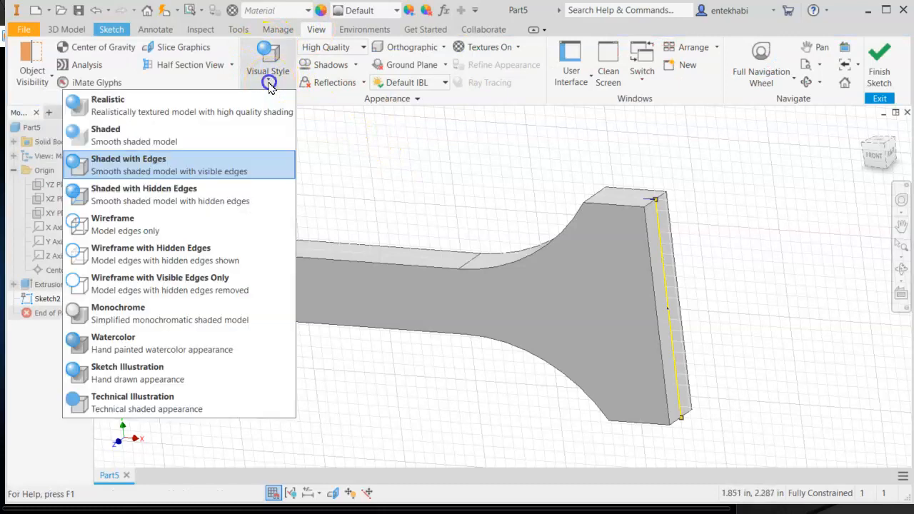
click(108, 223)
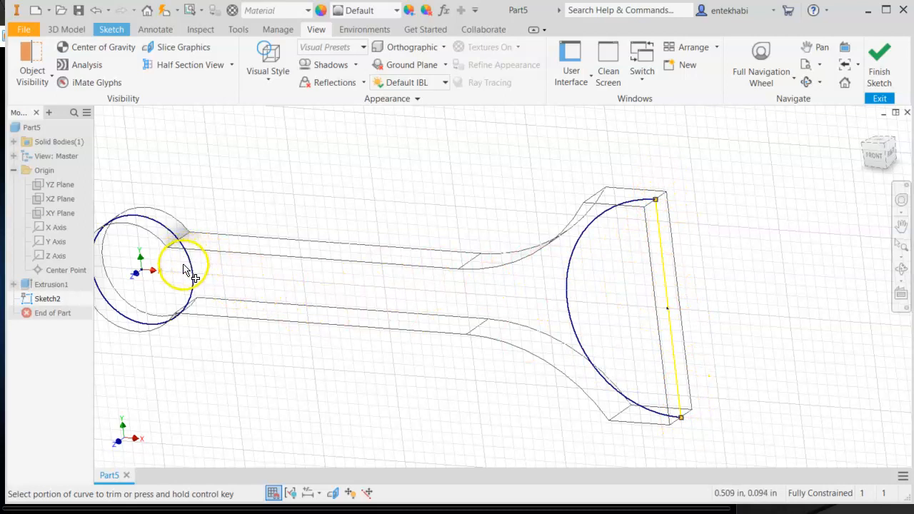
- Finish the sketch and extrude the small-end circle and large-end half circle symmetrically by 1 in
click(66, 29)
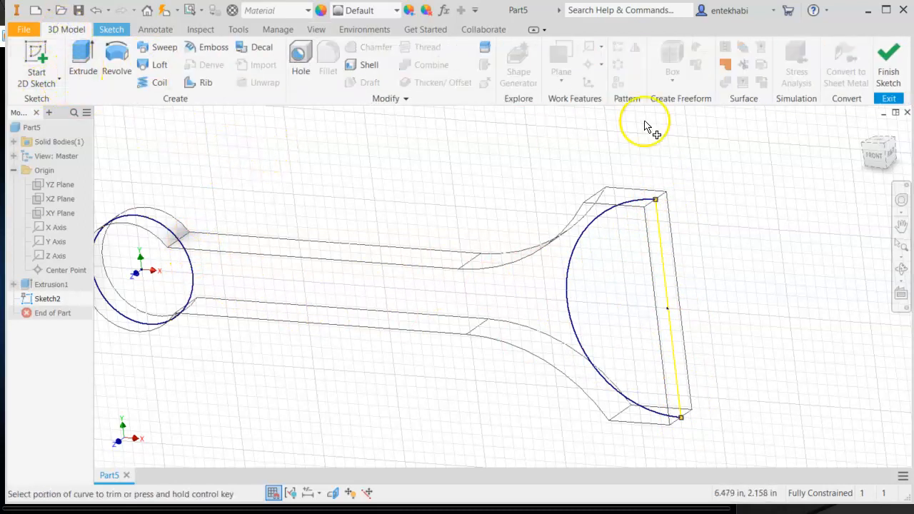
click(889, 67)
click(83, 62)
click(156, 293)
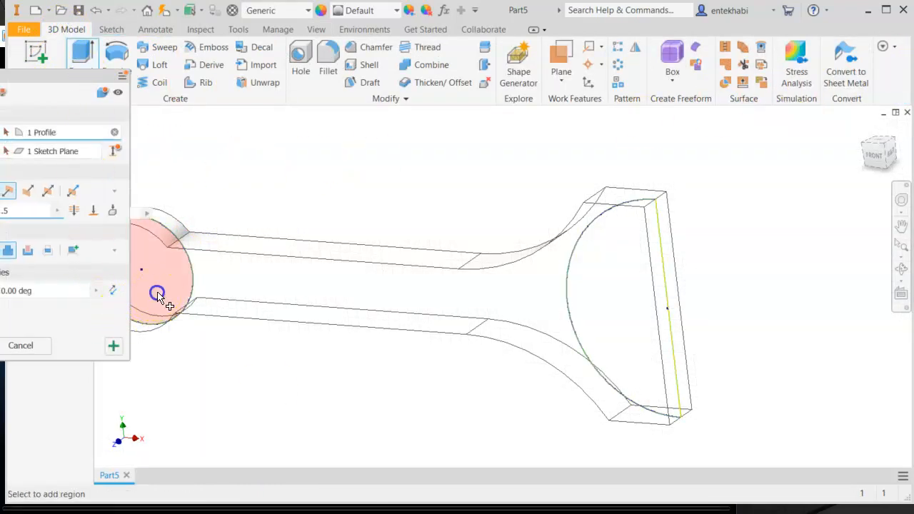
click(635, 340)
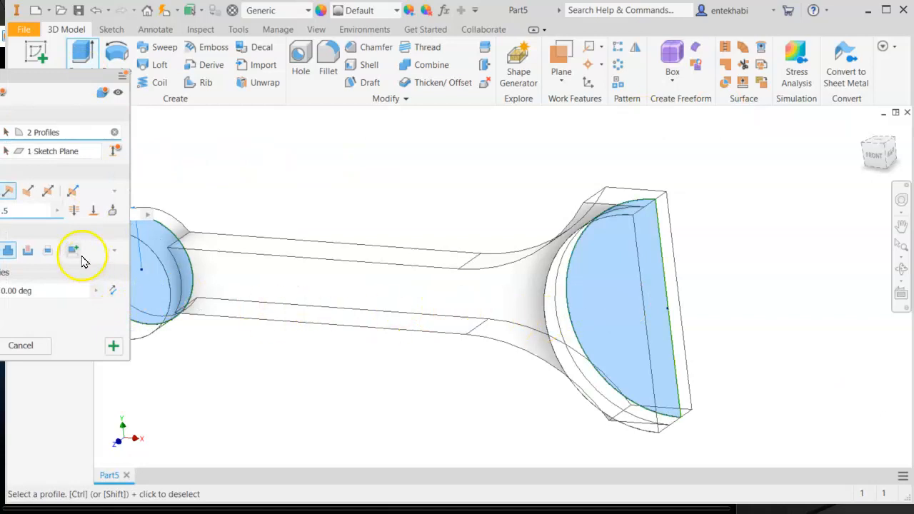
click(47, 193)
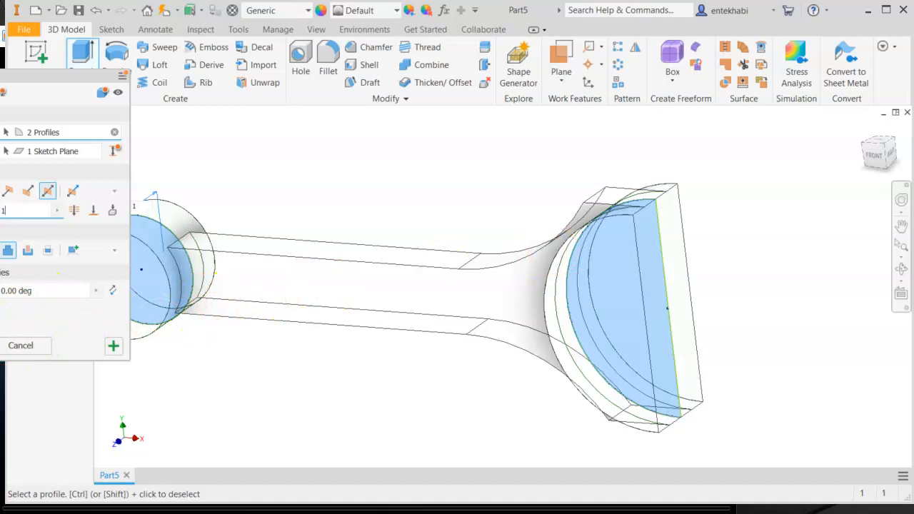
key(Return)
- Switch the visual style back to Shaded with Edges
scroll(442, 395, up, 2)
shift+middle_drag(442, 395, 480, 384)
scroll(493, 344, down, 3)
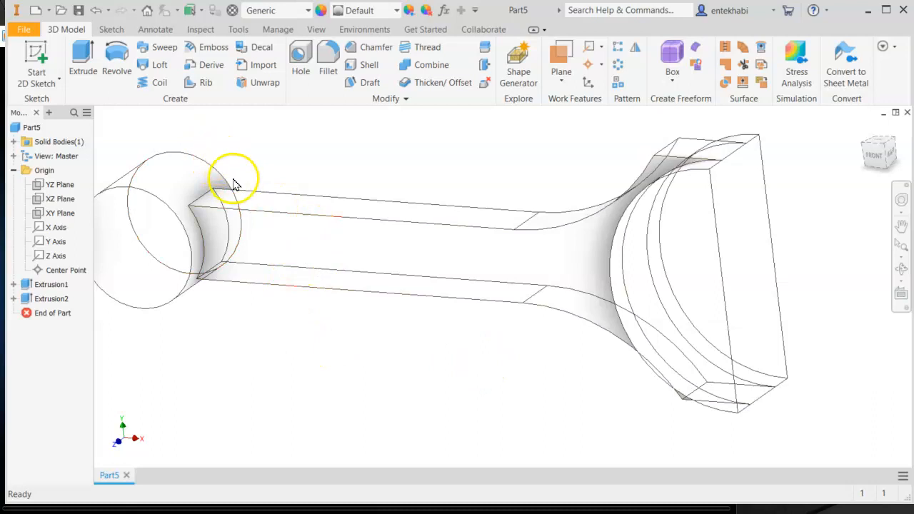
click(315, 30)
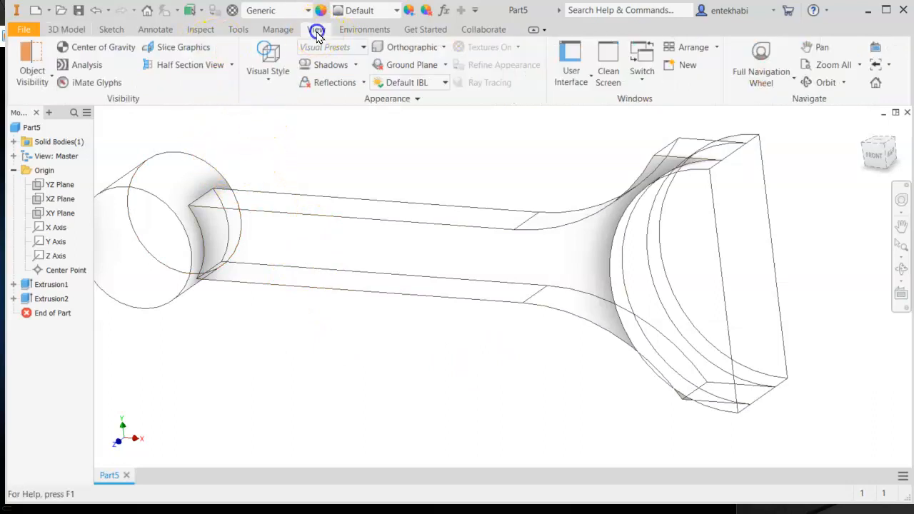
click(265, 75)
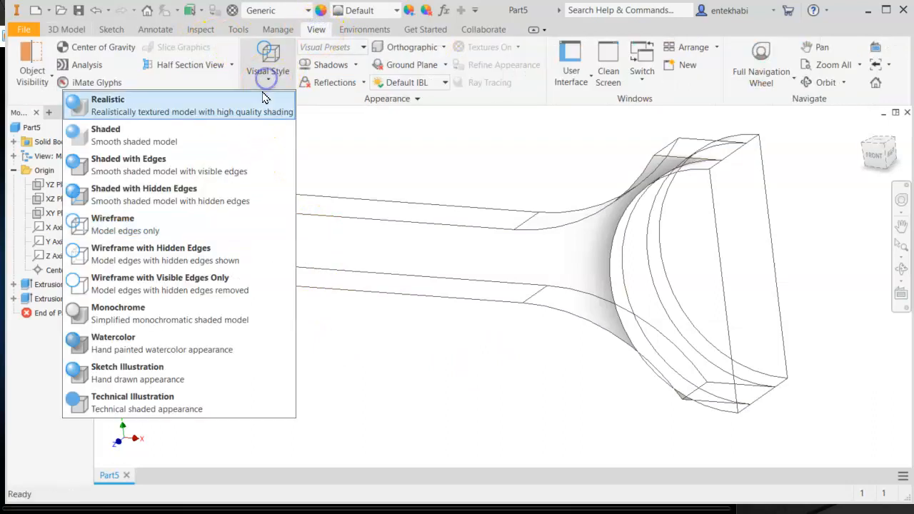
click(130, 163)
- Start a new sketch on the flat end face of the large end
key(F2)
drag(490, 322, 392, 352)
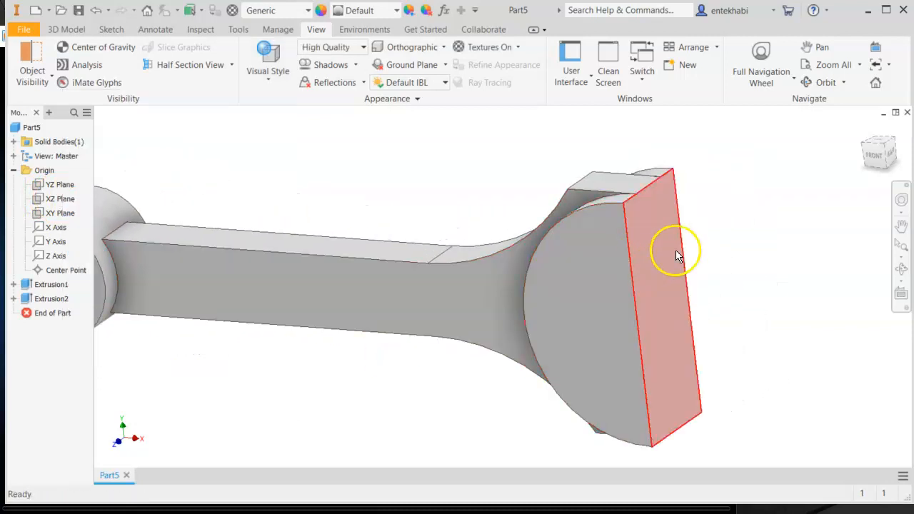
click(655, 249)
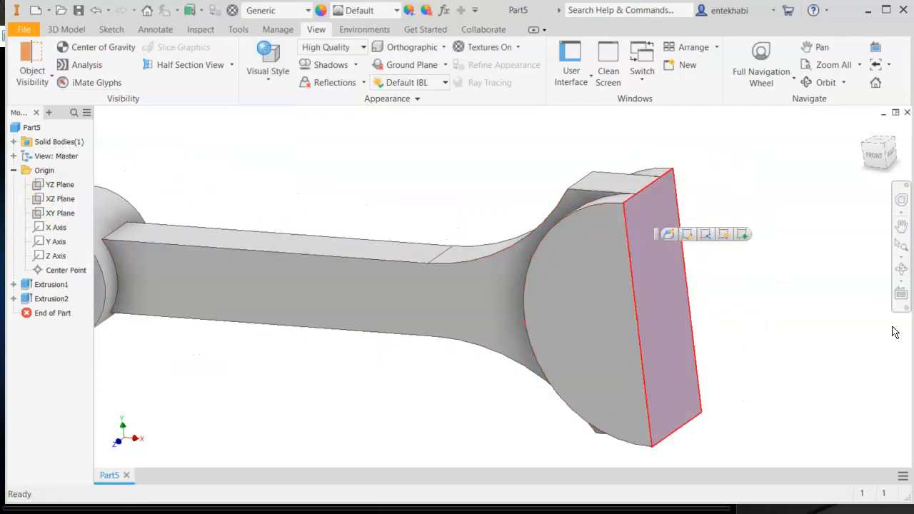
click(744, 240)
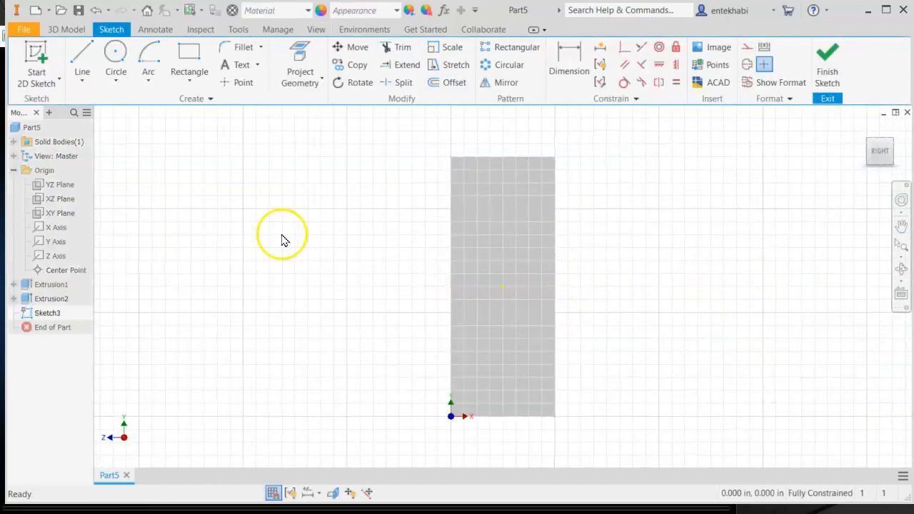
mouse_move(314, 227)
middle_down()
mouse_move(316, 351)
mouse_move(316, 290)
middle_up()
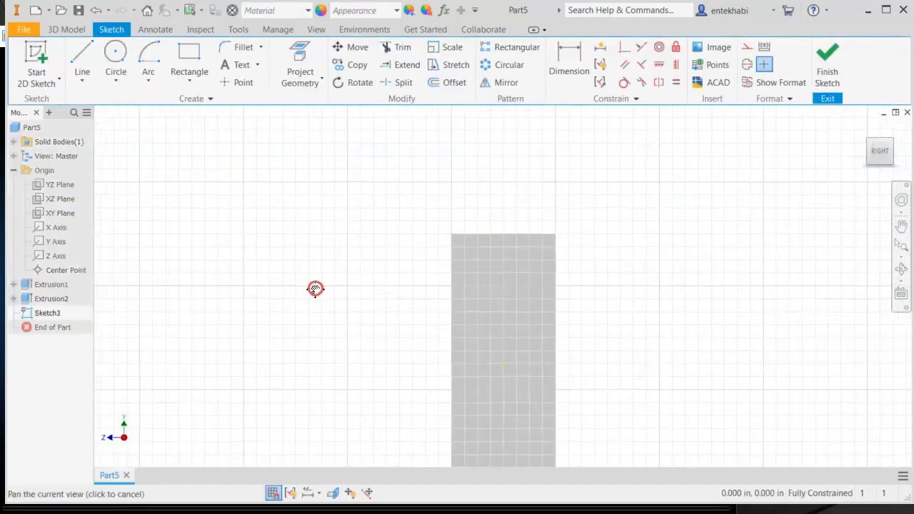
- Sketch a small rectangle just above the large end's face
click(195, 83)
click(158, 108)
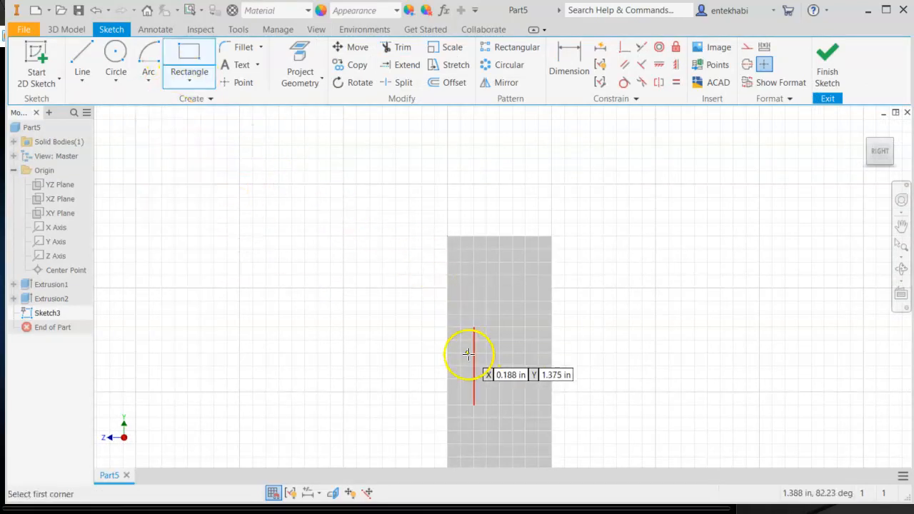
click(475, 214)
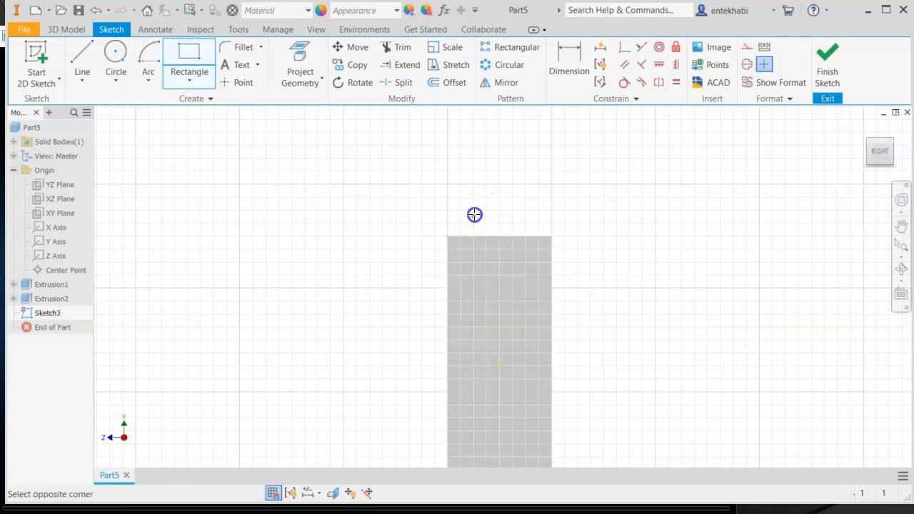
click(520, 184)
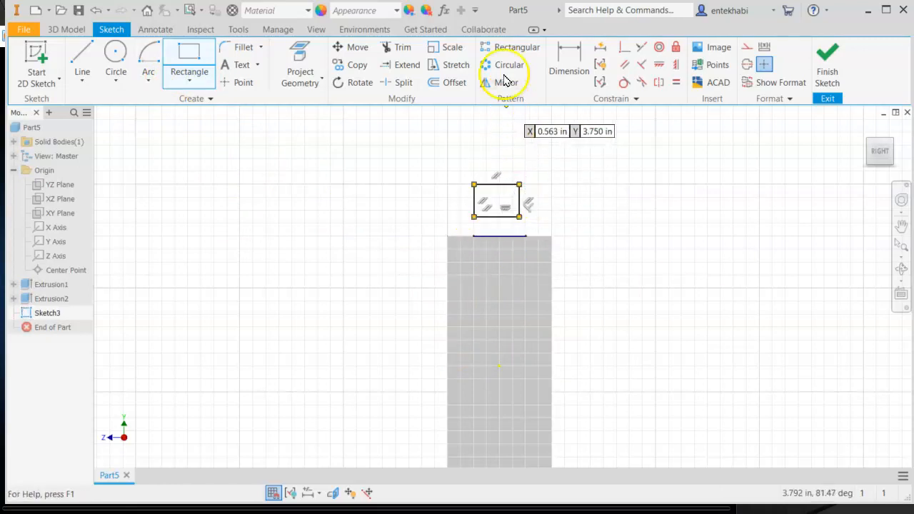
- Dimension the rectangle 0.25 in high and 0.5 in wide
click(567, 63)
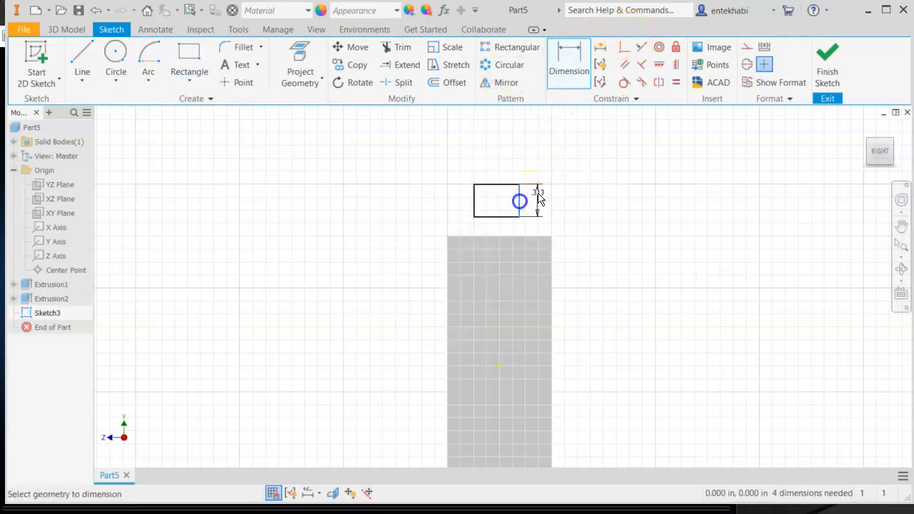
click(567, 163)
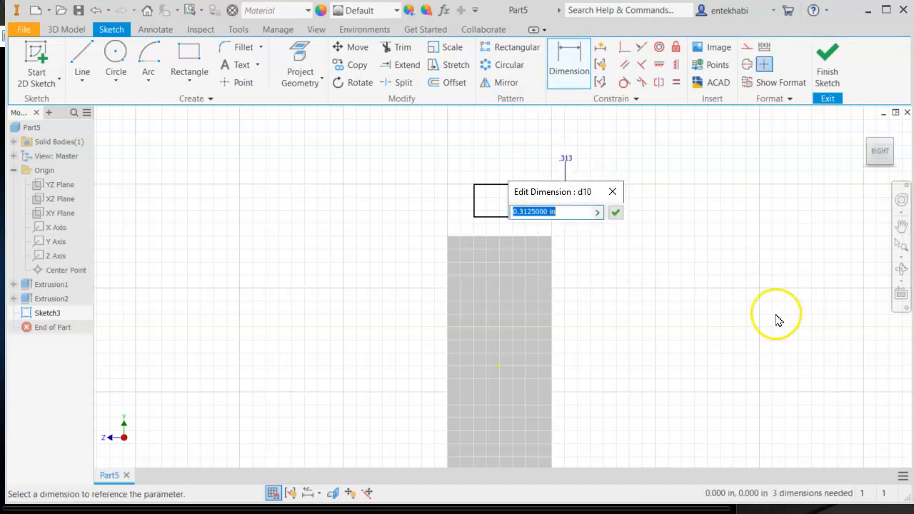
text(.5)
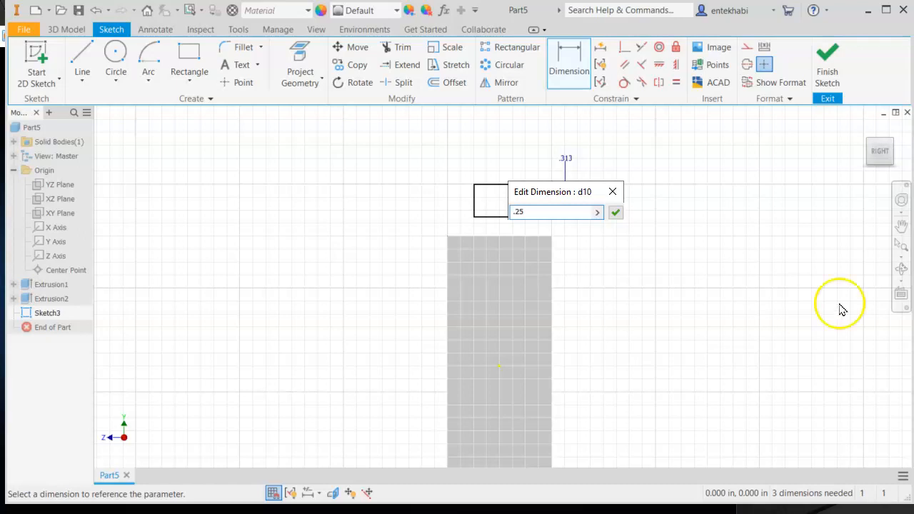
click(616, 213)
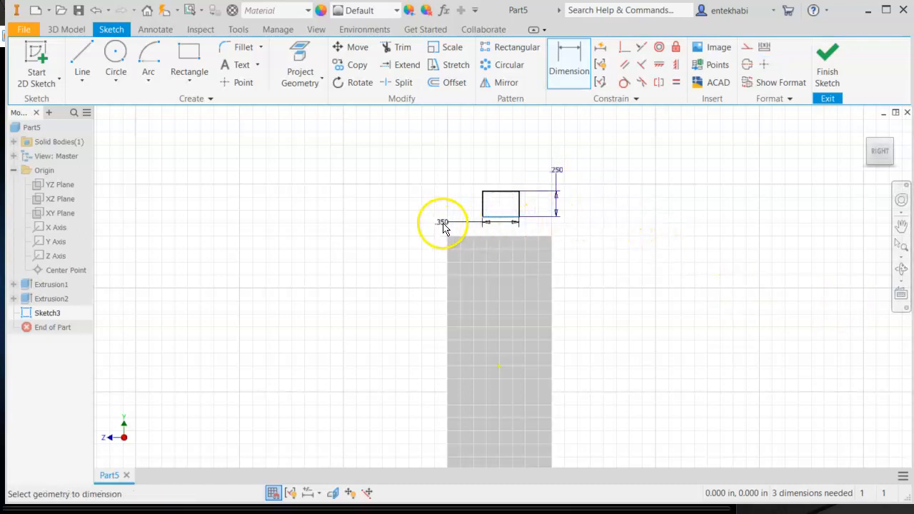
click(437, 221)
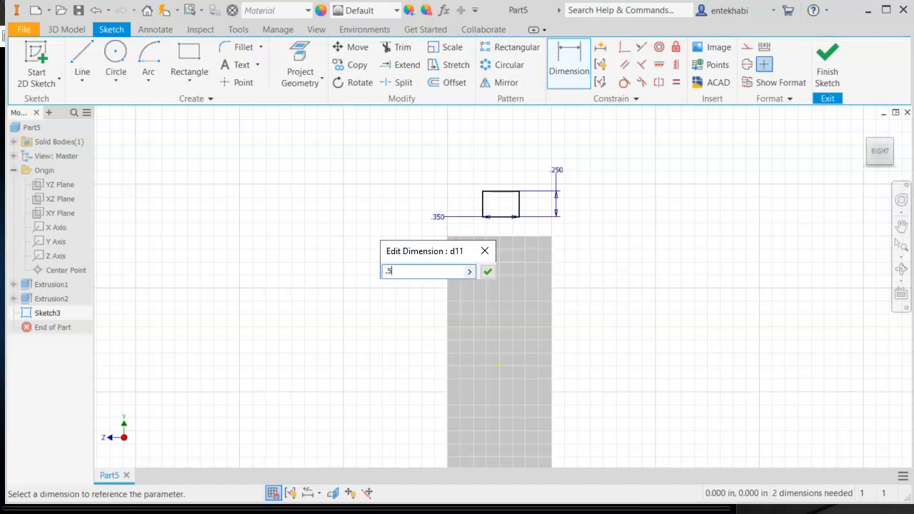
click(488, 272)
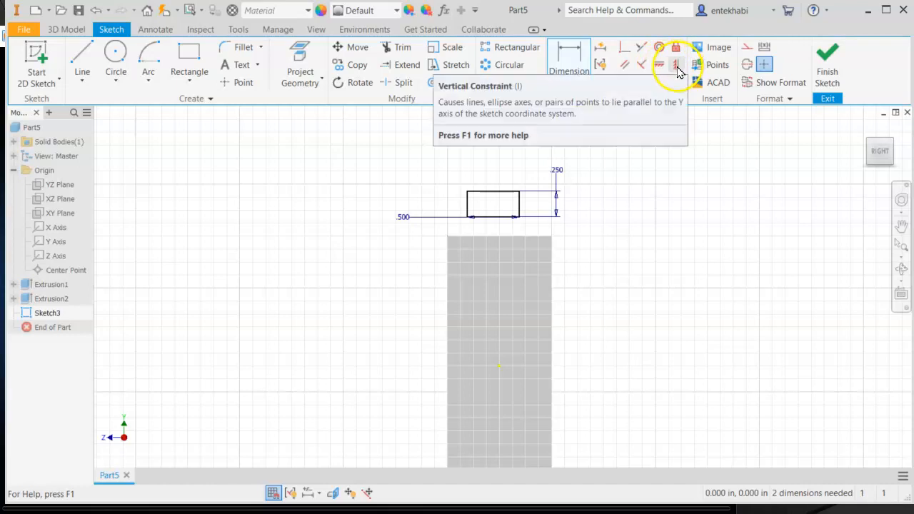
- Apply a vertical constraint between the face's center point and the midpoint of the rectangle's bottom edge
middle_drag(599, 333, 589, 223)
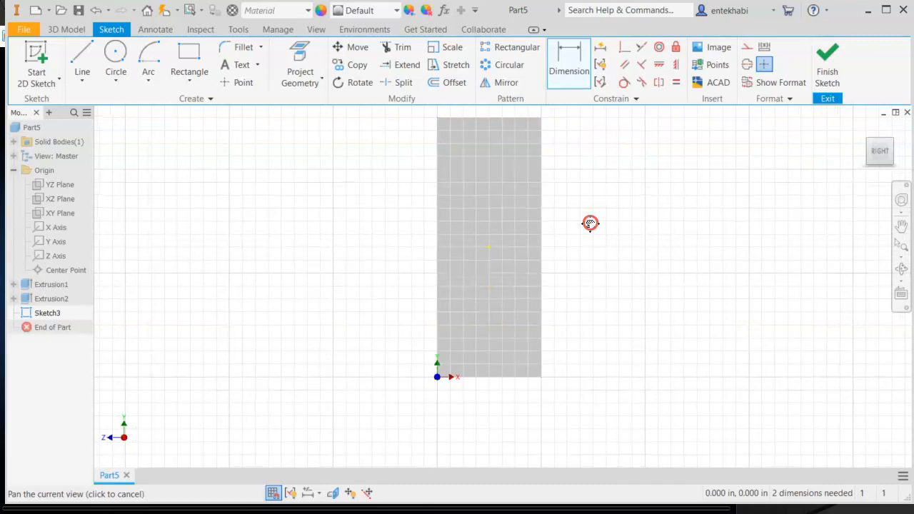
mouse_move(578, 292)
middle_down()
mouse_move(568, 378)
mouse_move(571, 359)
middle_up()
click(678, 65)
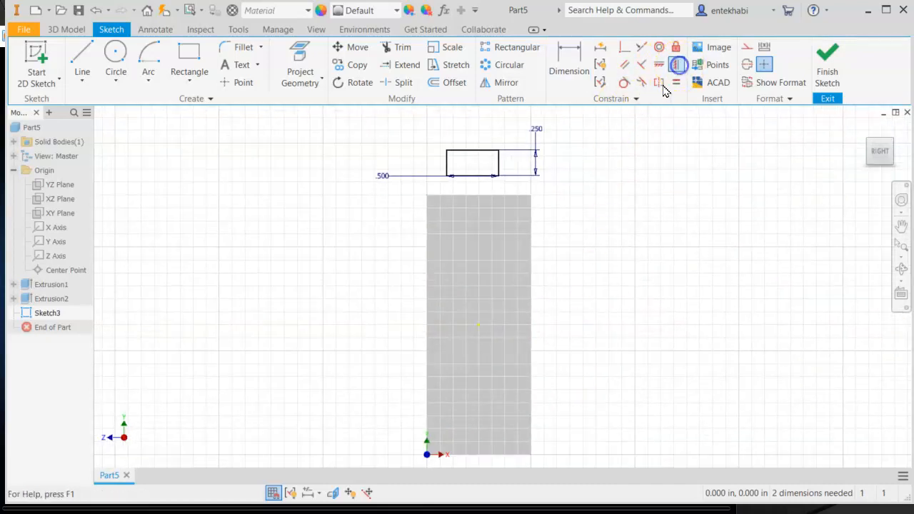
click(478, 326)
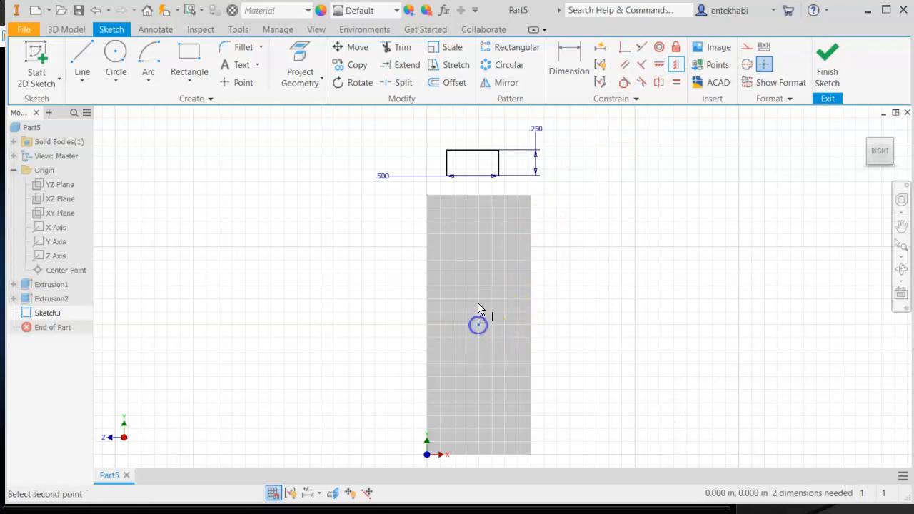
click(474, 176)
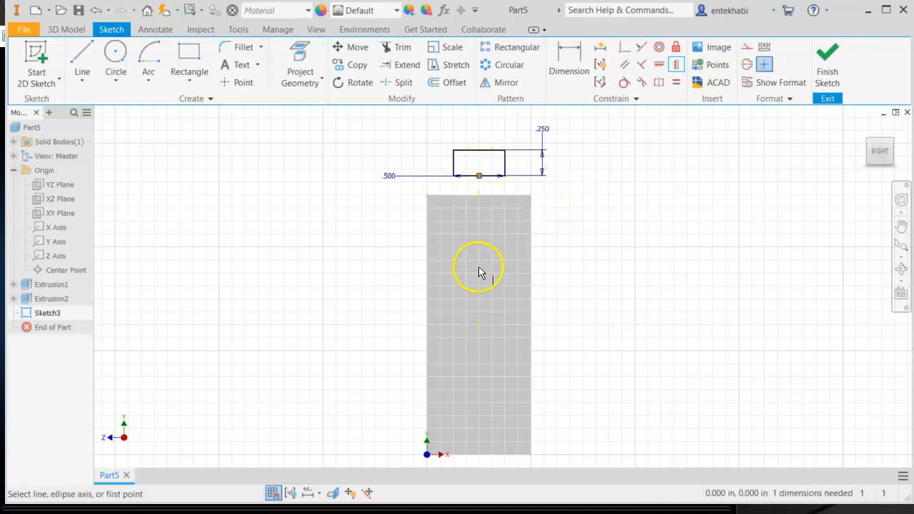
middle_drag(484, 218, 498, 325)
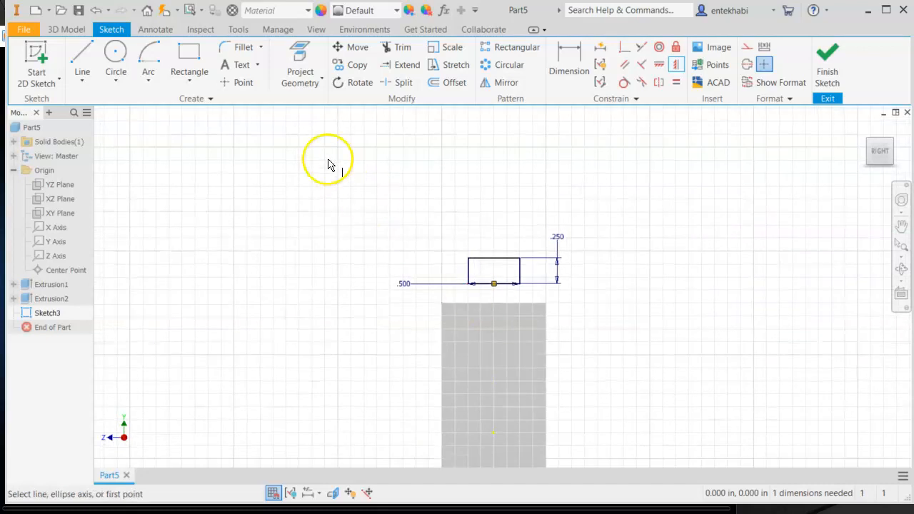
- Draw a center-point arc on the rectangle's top edge from its right corner to its left corner, forming a half-round cap
click(149, 84)
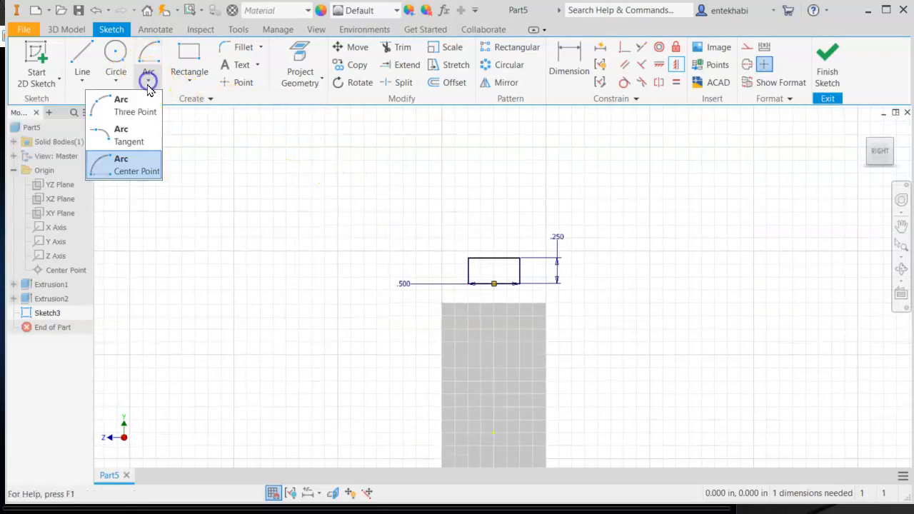
click(118, 175)
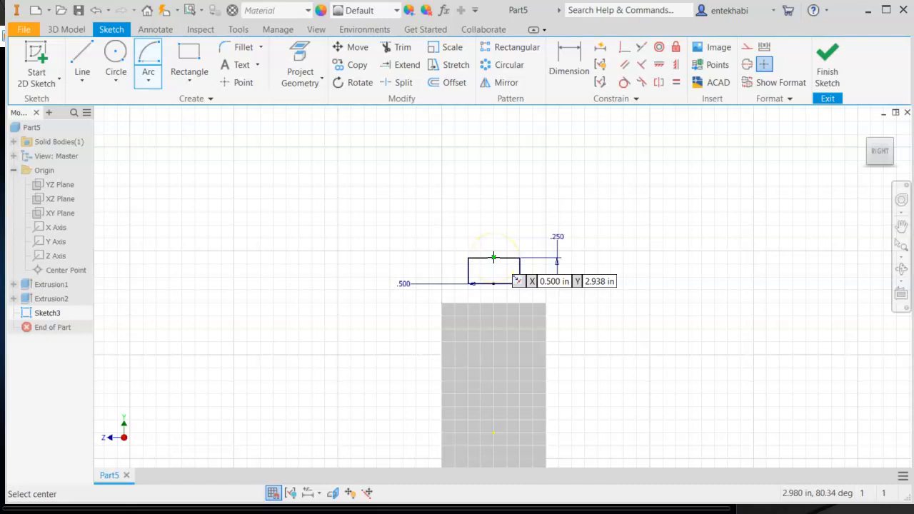
click(494, 257)
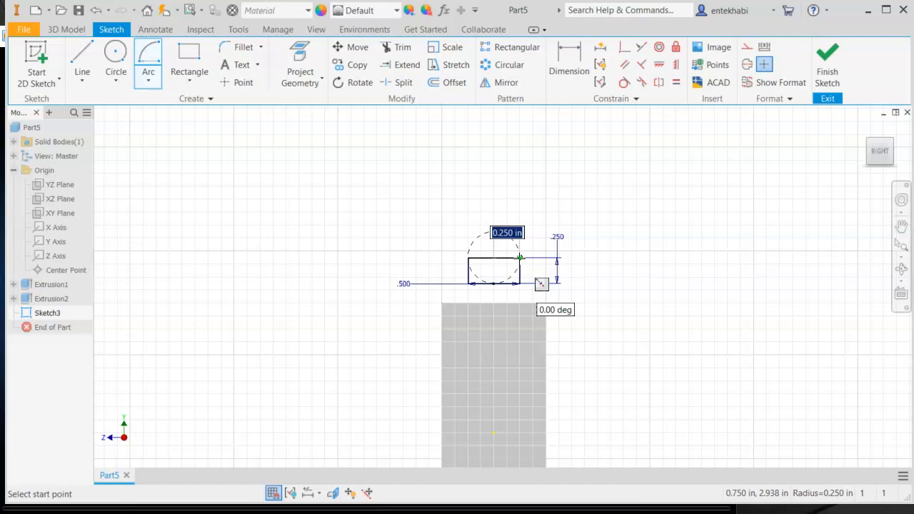
click(520, 257)
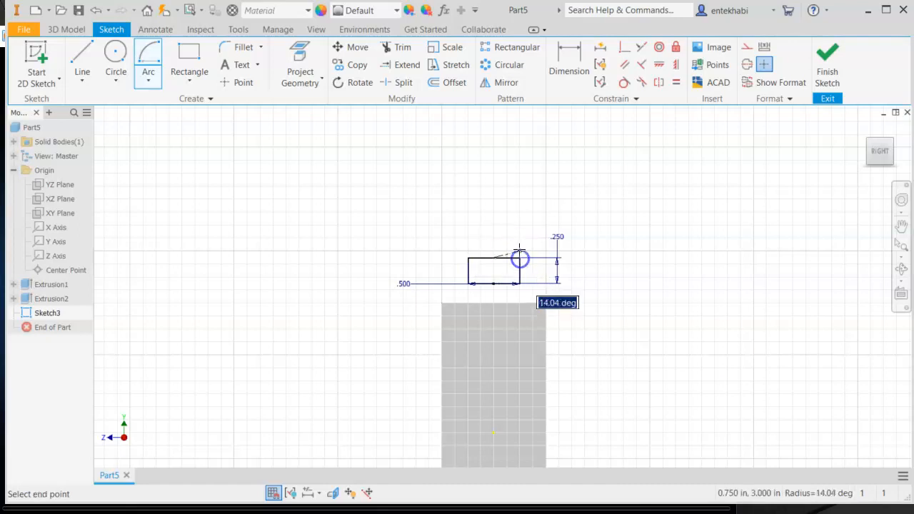
click(468, 257)
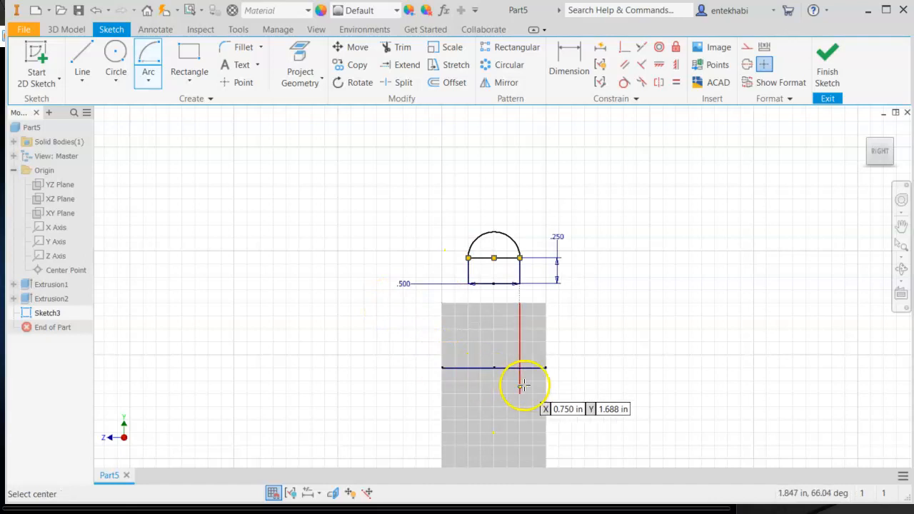
middle_drag(642, 351, 664, 263)
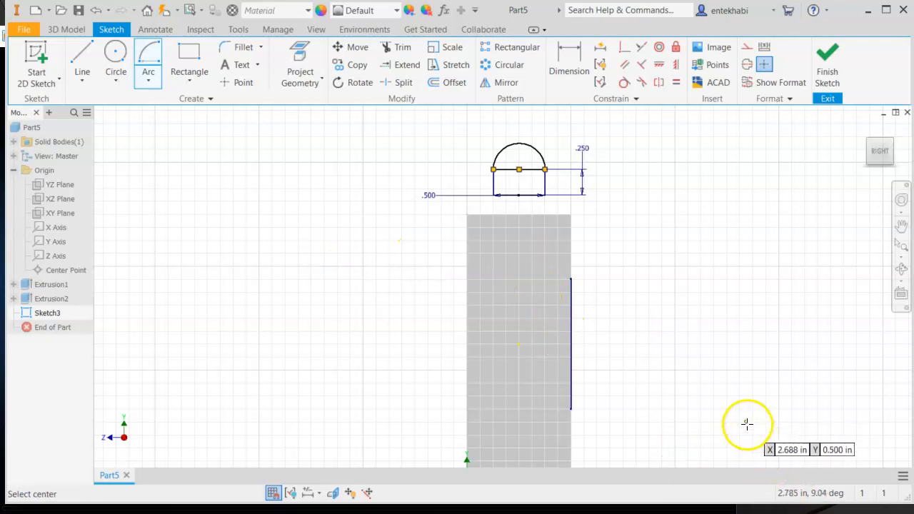
key(Escape)
- Project the large end's top face edge into the sketch
scroll(508, 178, up, 3)
scroll(508, 178, down, 4)
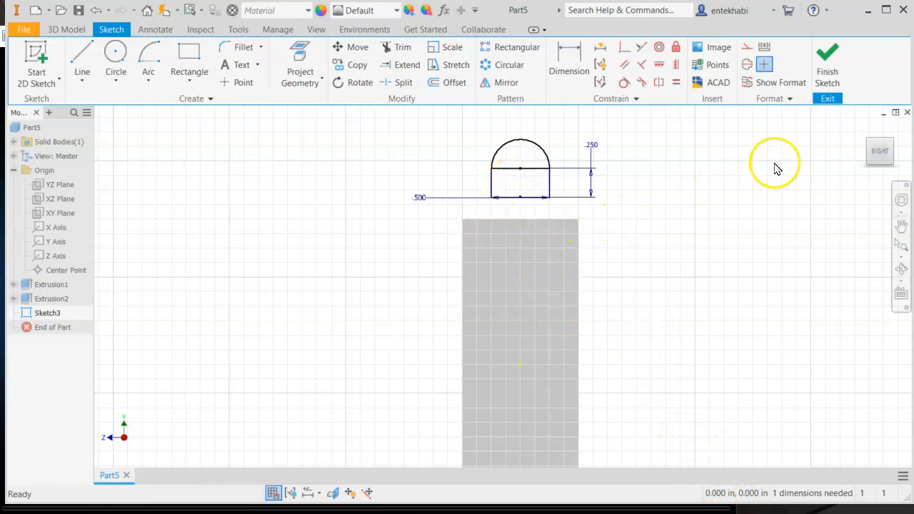
click(862, 130)
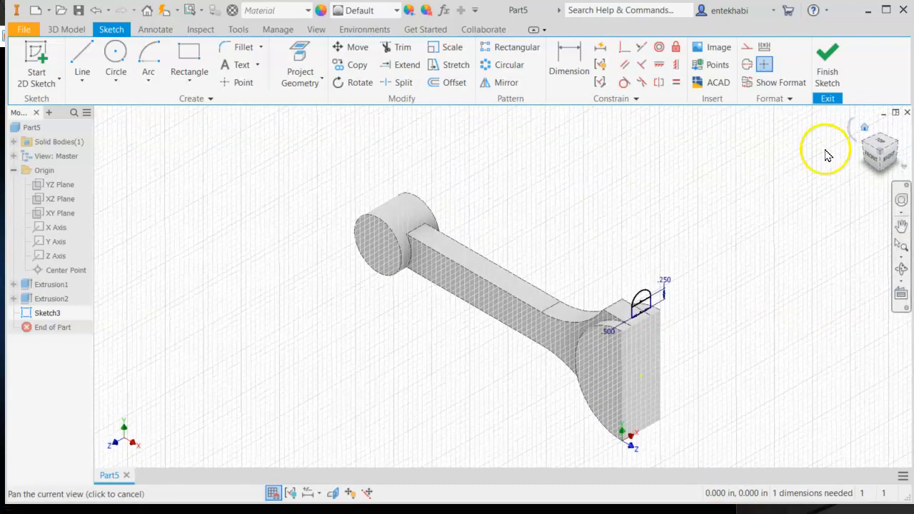
scroll(669, 344, down, 5)
middle_drag(680, 297, 545, 274)
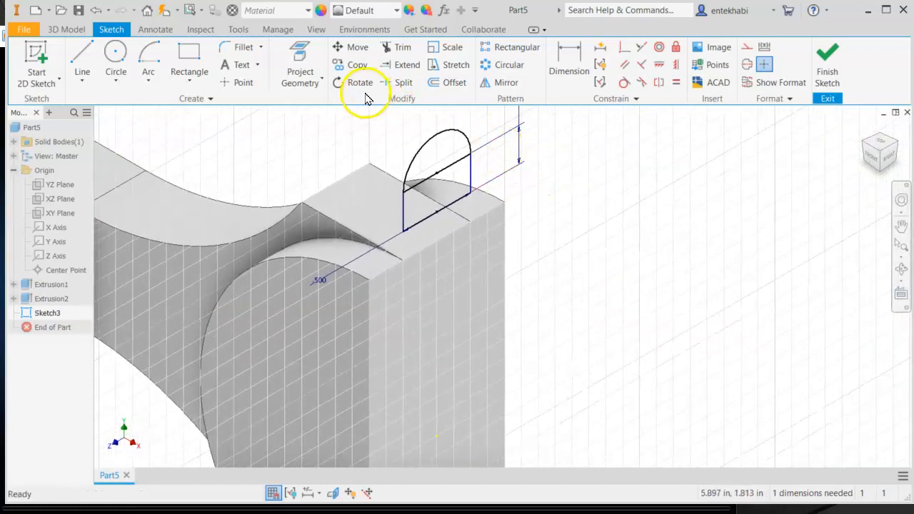
click(321, 81)
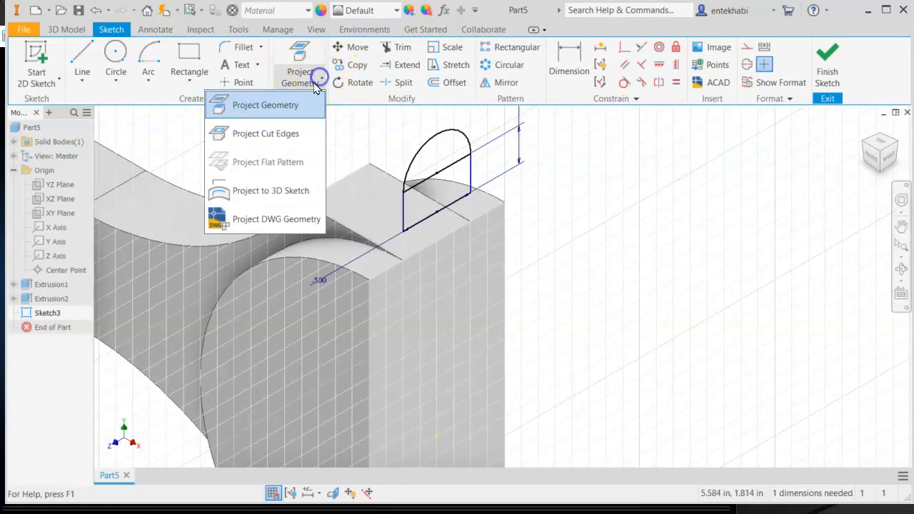
click(283, 103)
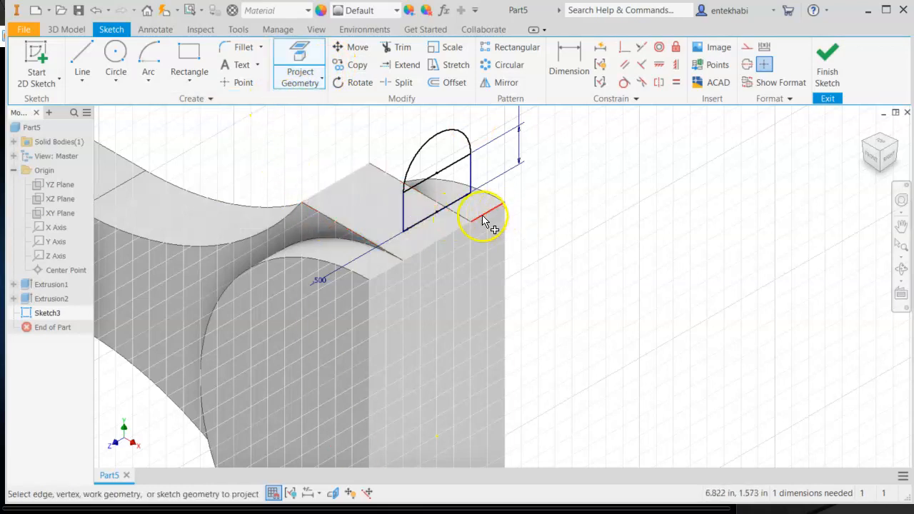
click(438, 240)
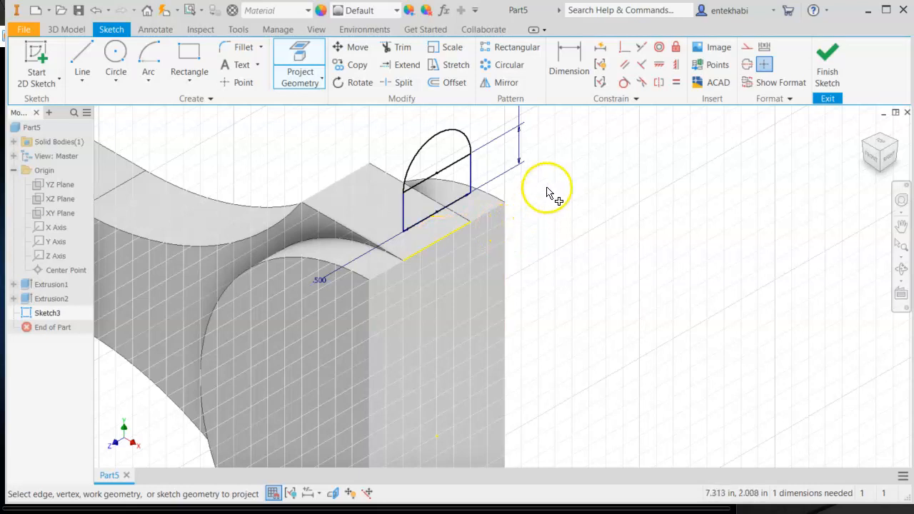
- Make the rectangle's bottom edge collinear with the projected edge
click(641, 46)
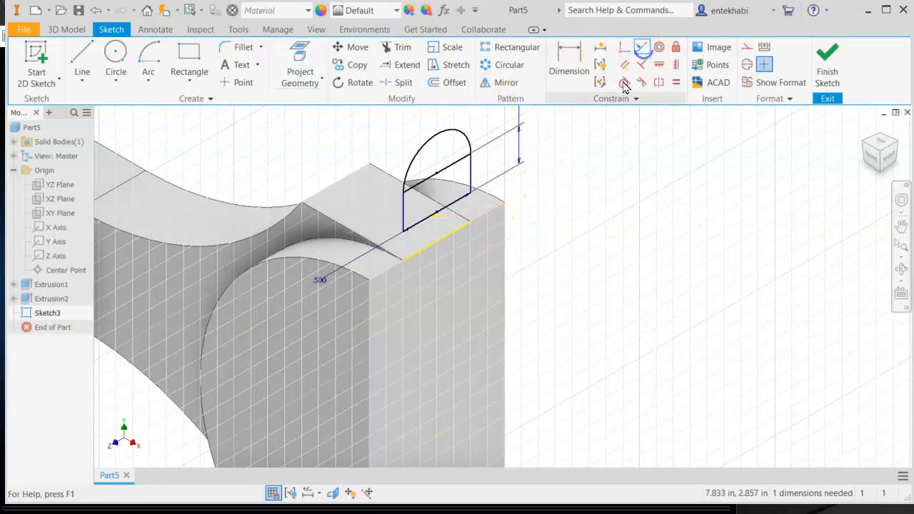
click(455, 211)
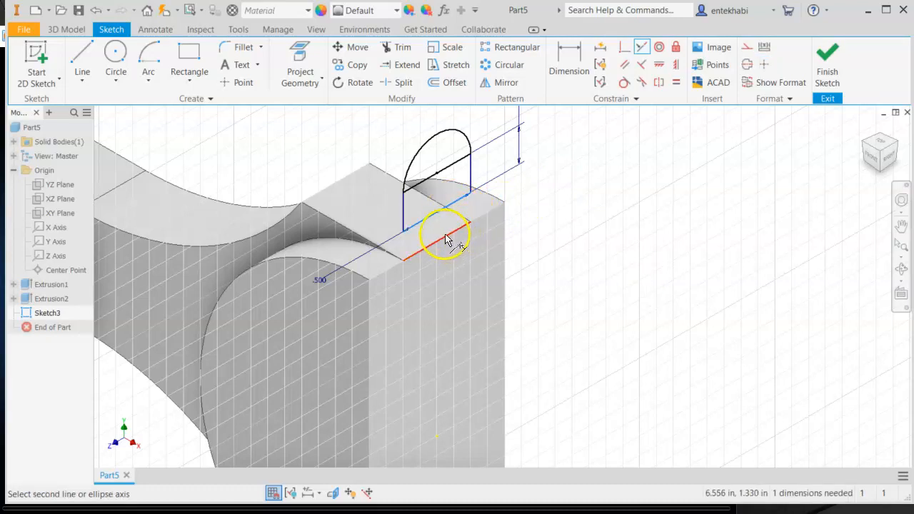
click(446, 237)
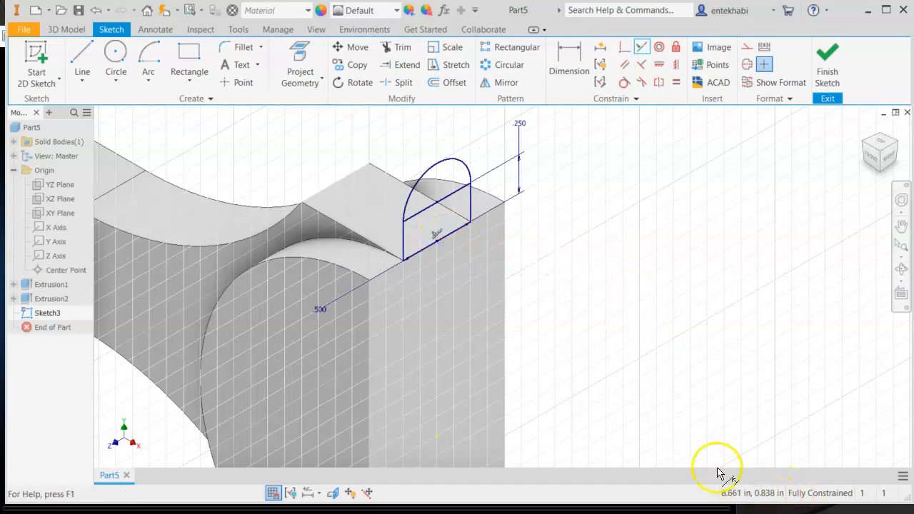
- Finish the sketch and extrude the half-round cap and rectangle profiles in the opposite direction to form a lug
click(827, 68)
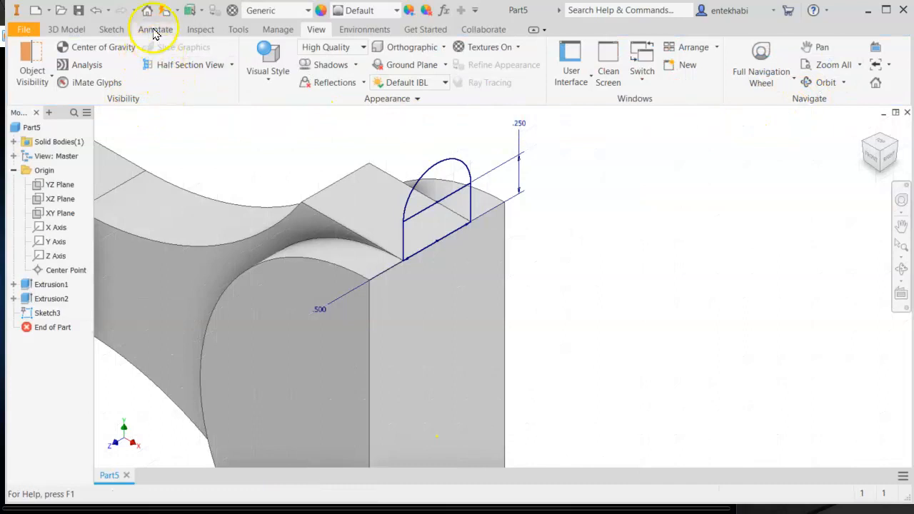
click(64, 31)
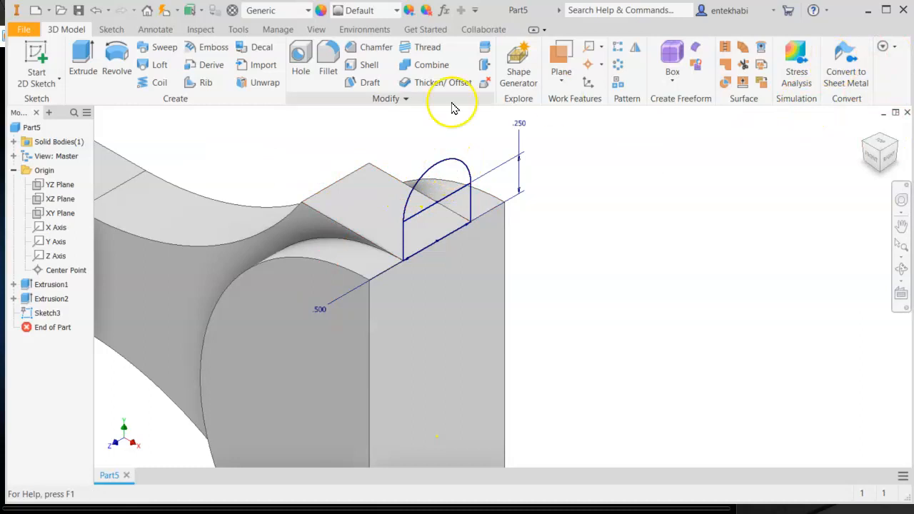
click(83, 53)
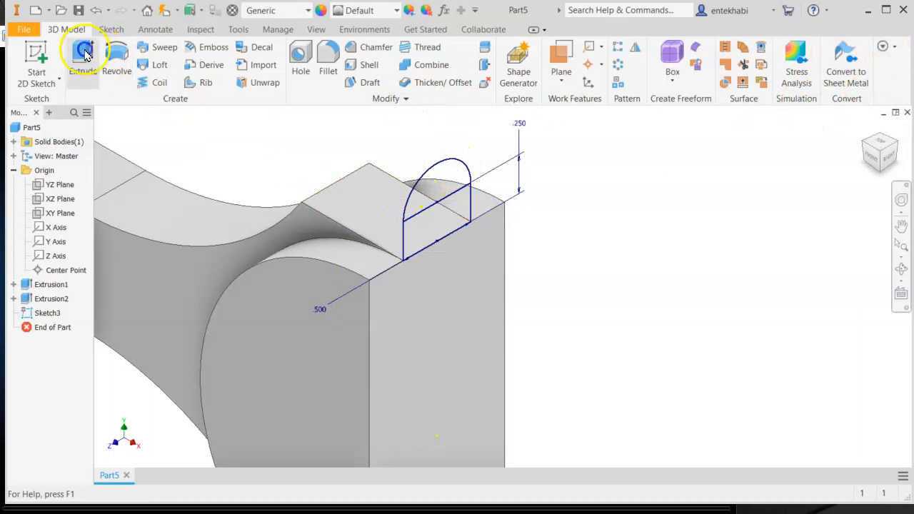
click(446, 178)
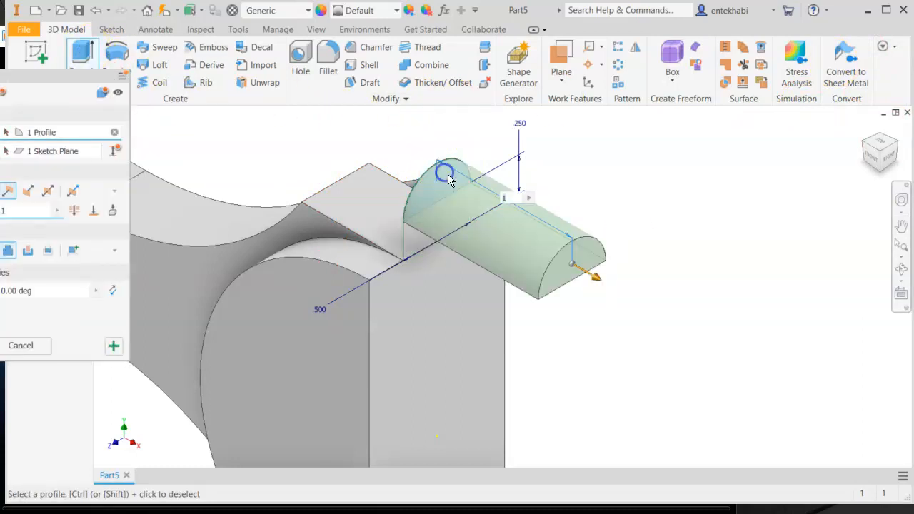
click(415, 241)
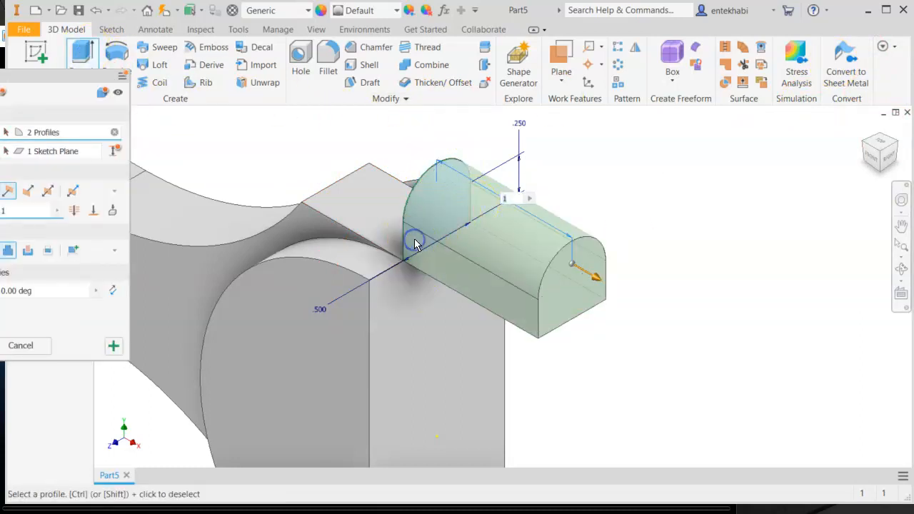
click(26, 194)
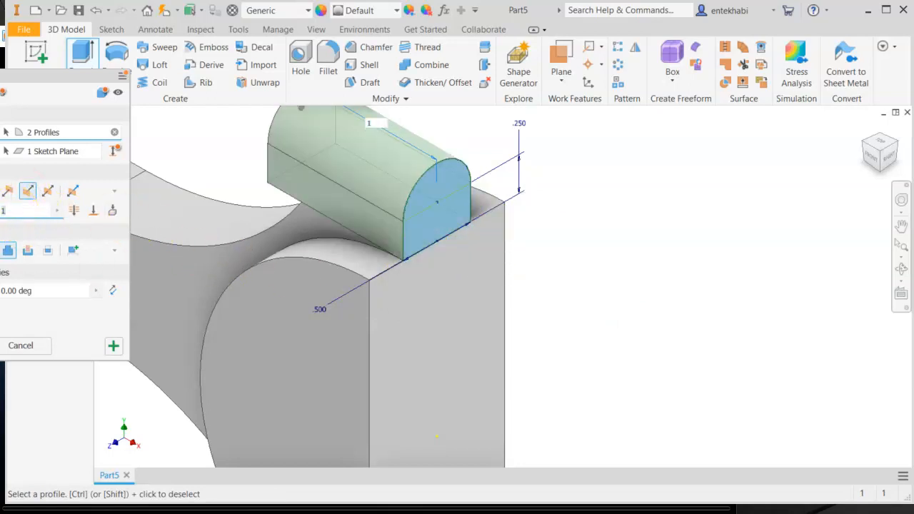
text(.)
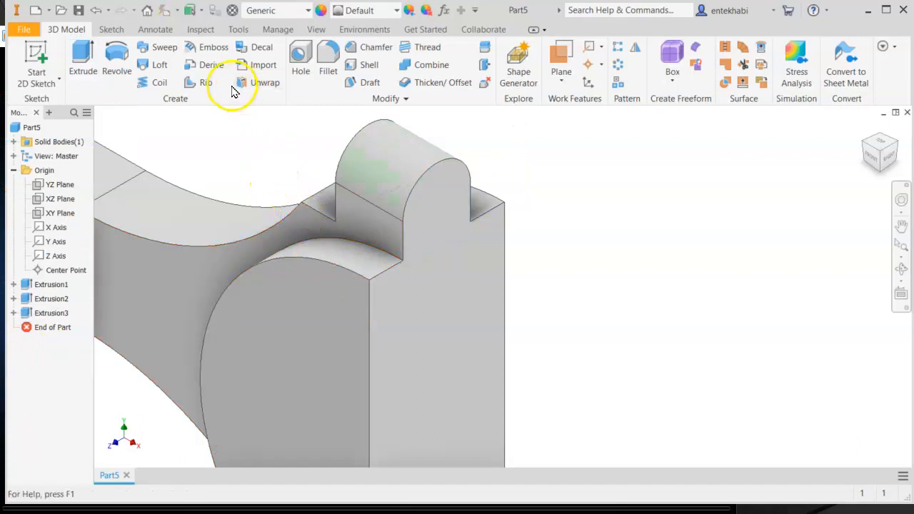
- Place a 0.25 in hole on the lug's face, concentric with its half-round edge
click(299, 63)
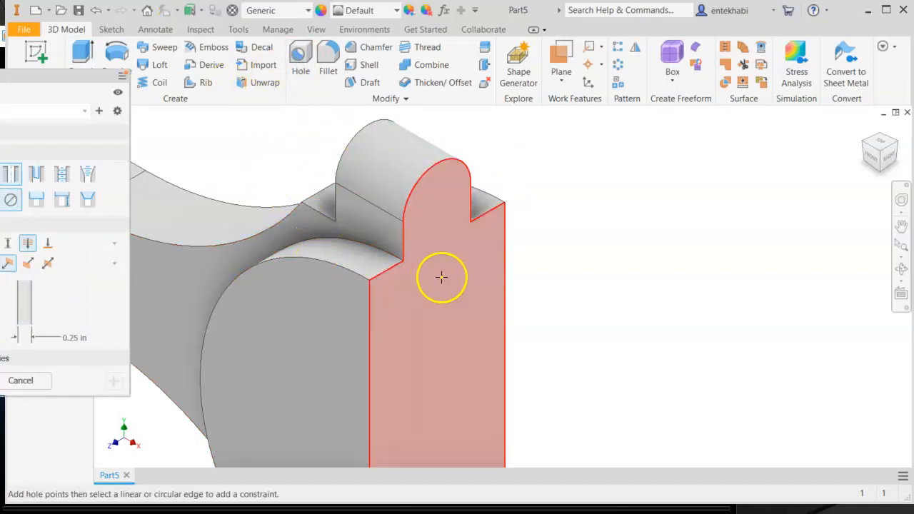
click(439, 197)
click(373, 227)
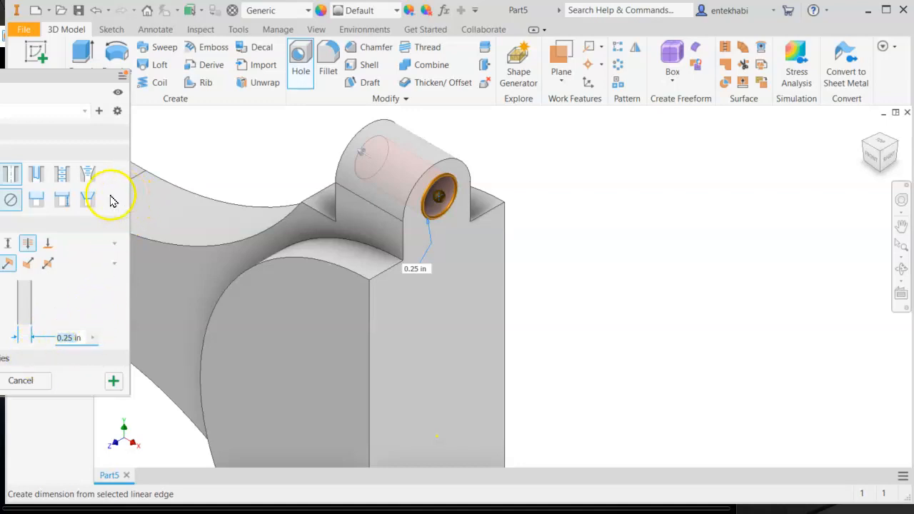
click(448, 166)
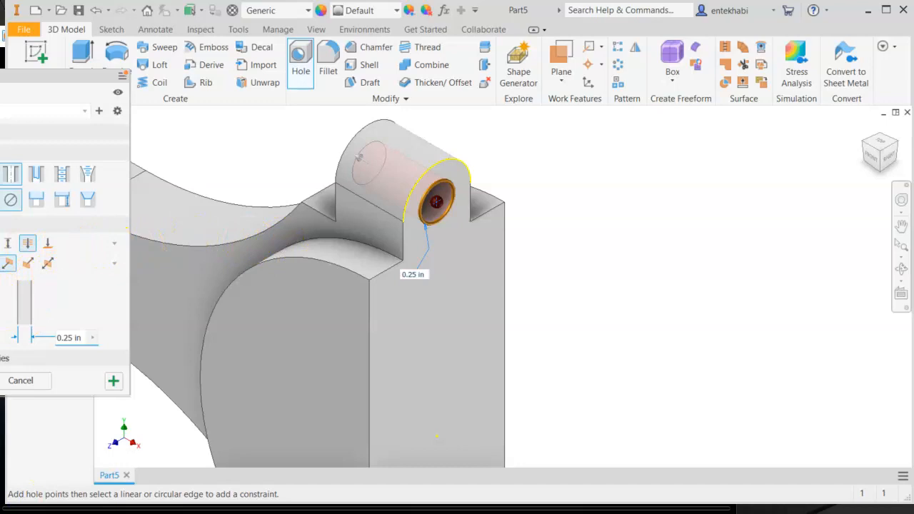
click(113, 380)
- Mirror the lug extrusion and its hole about the XZ Plane
scroll(303, 354, down, 3)
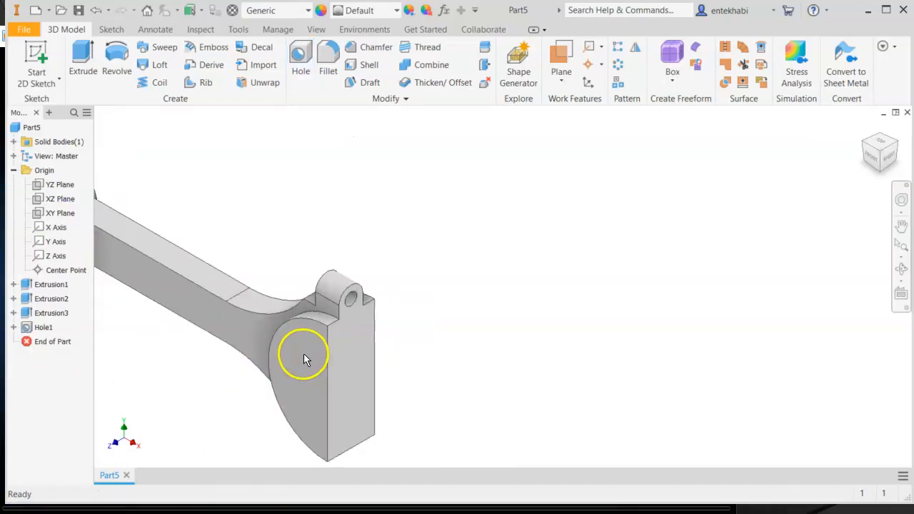
scroll(304, 354, down, 2)
scroll(479, 296, up, 3)
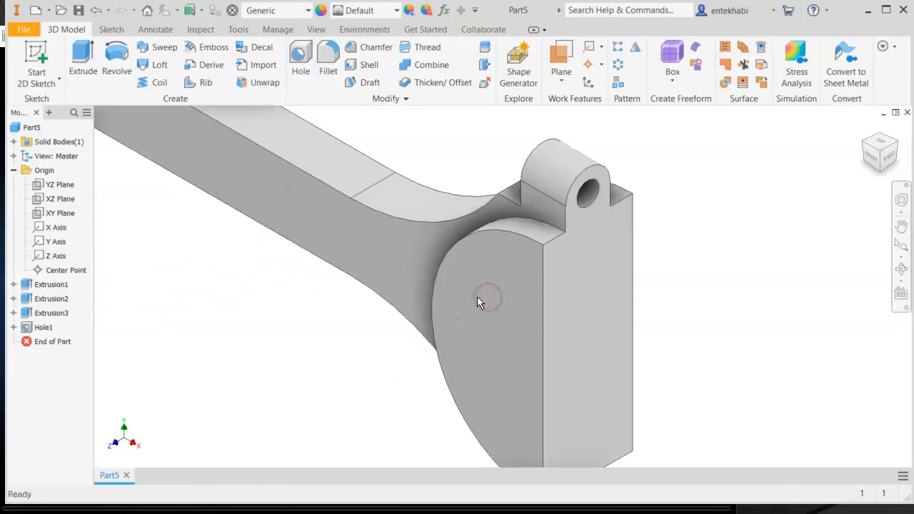
middle_drag(469, 306, 477, 225)
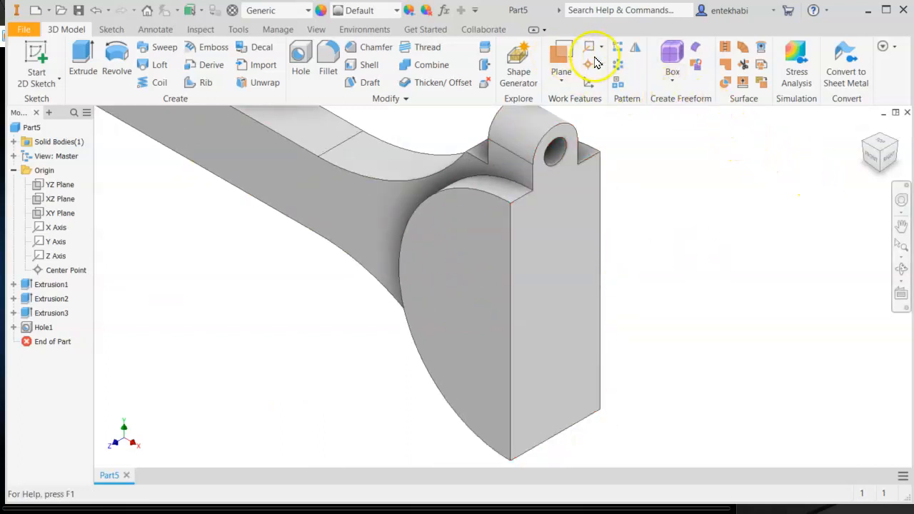
click(636, 51)
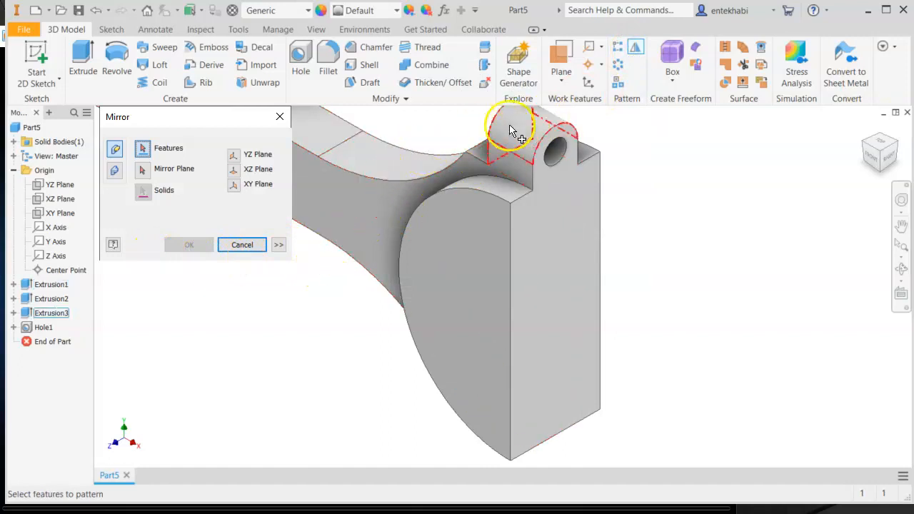
click(47, 314)
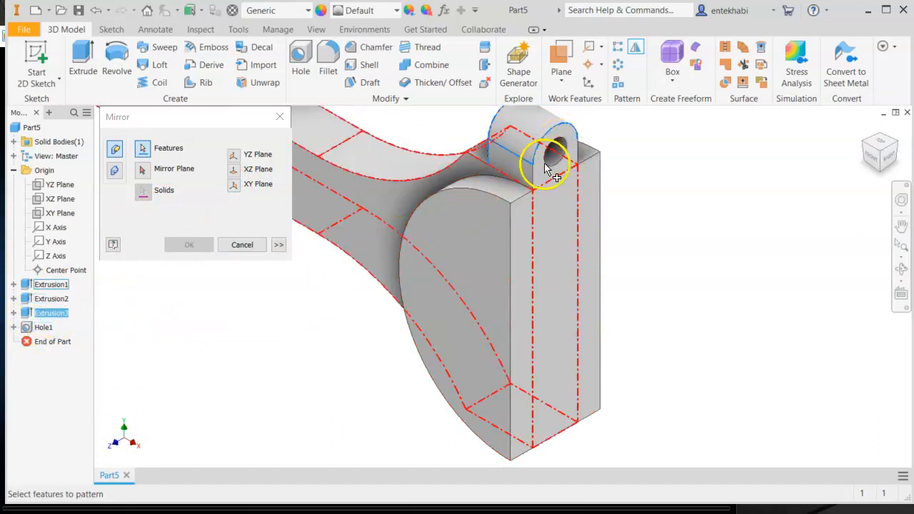
click(47, 327)
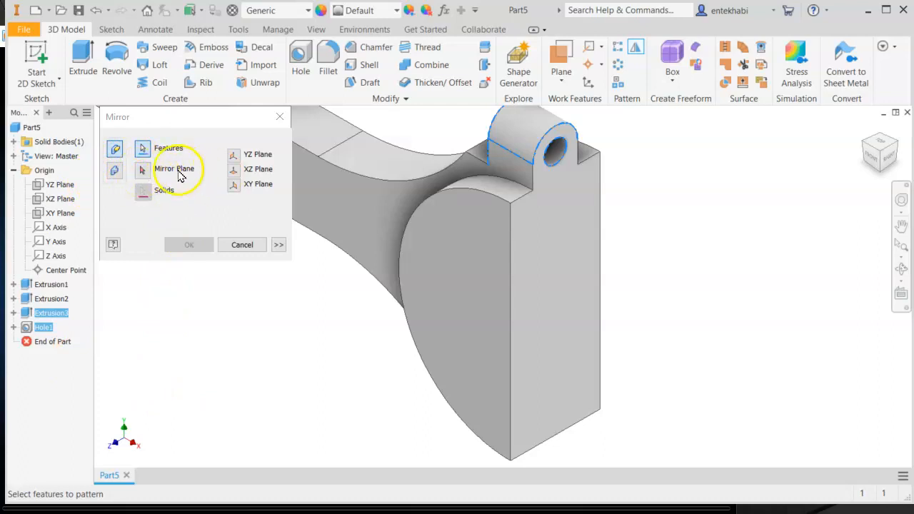
click(143, 173)
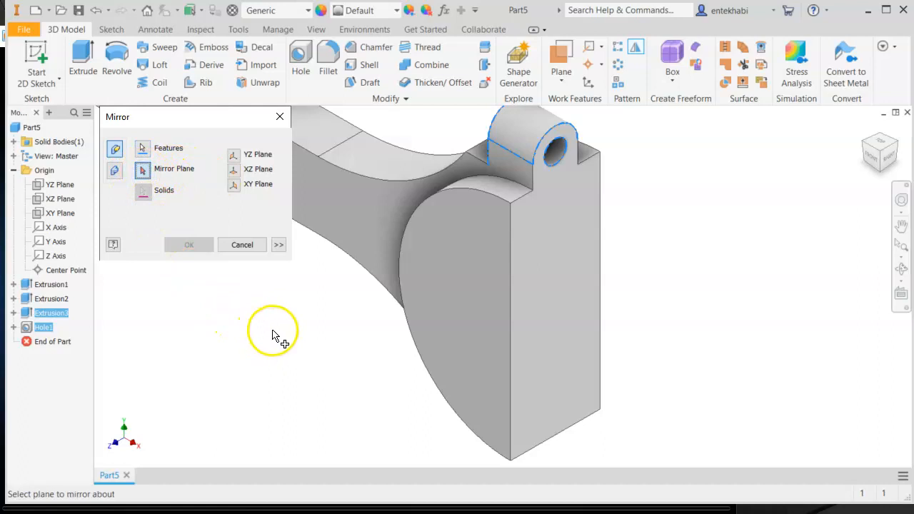
middle_drag(414, 367, 435, 333)
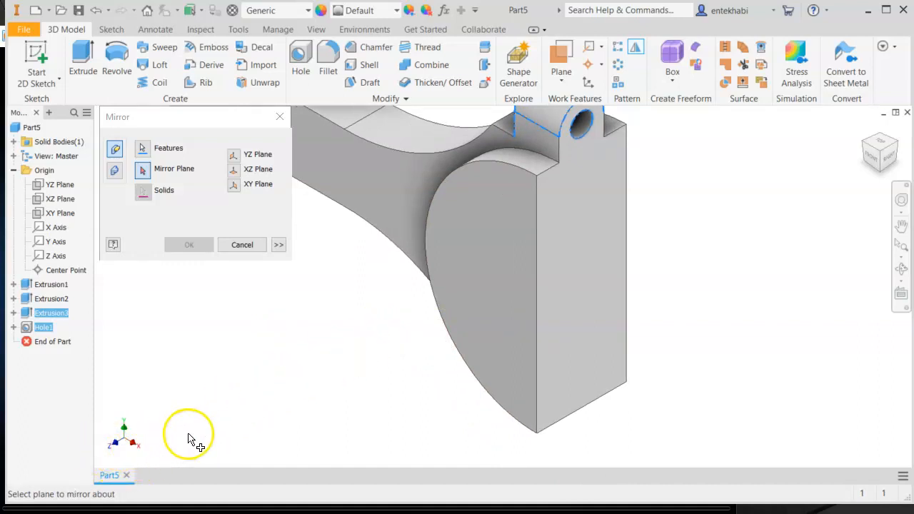
click(60, 200)
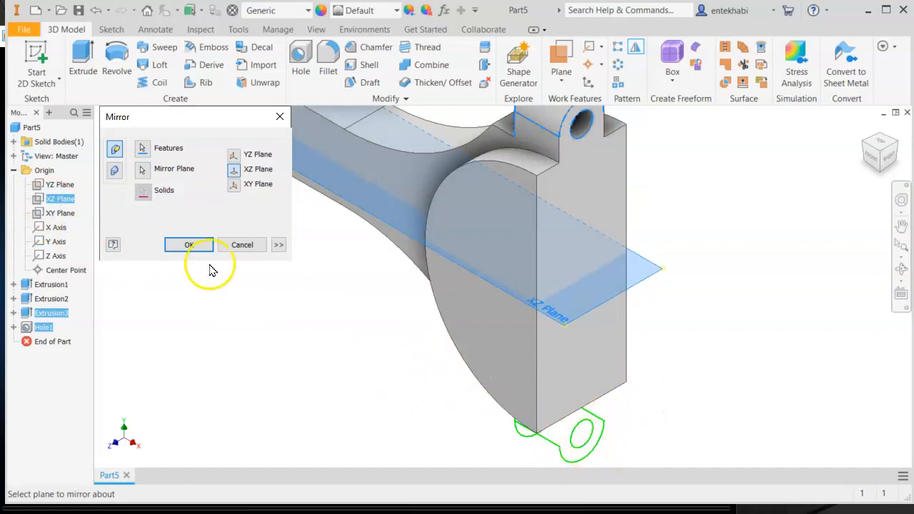
click(189, 245)
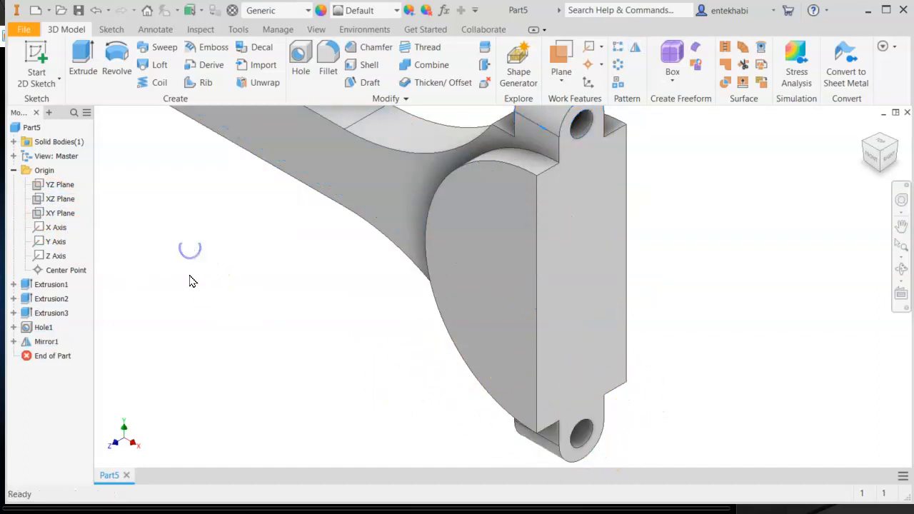
- Start a sketch on the large end's outer face and draw a circle centered on the vertical edge line
scroll(405, 333, down, 3)
middle_drag(404, 336, 455, 350)
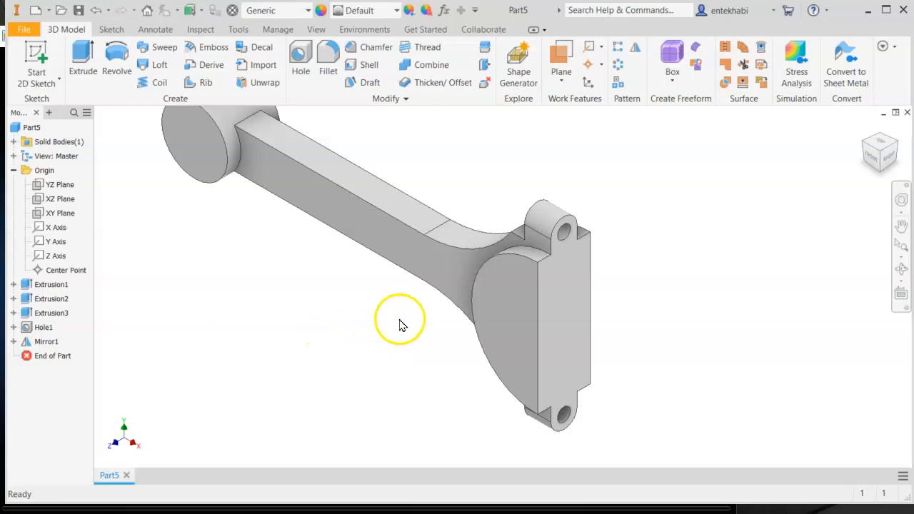
click(511, 298)
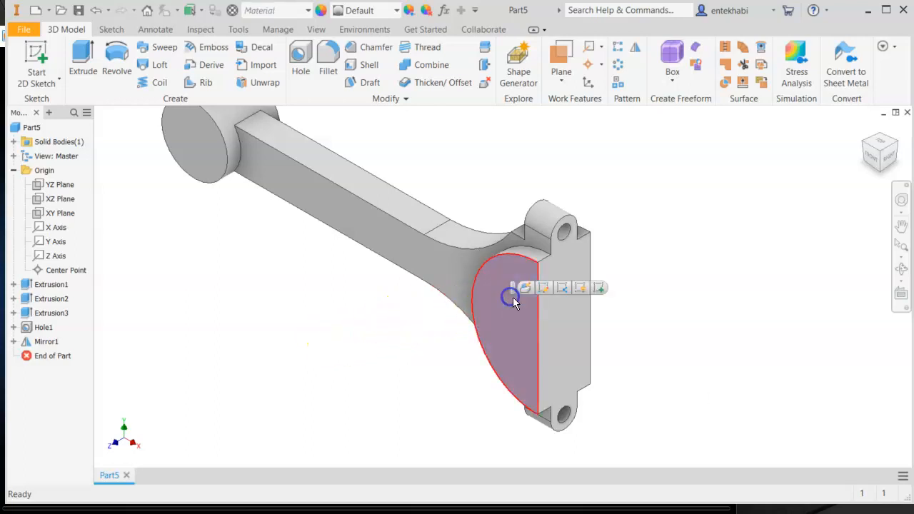
click(598, 289)
middle_drag(802, 343, 421, 349)
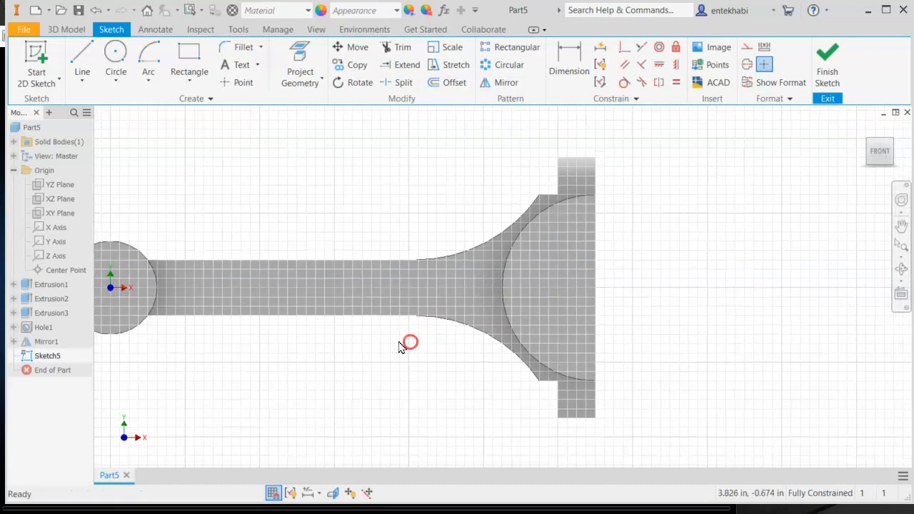
click(116, 80)
click(71, 103)
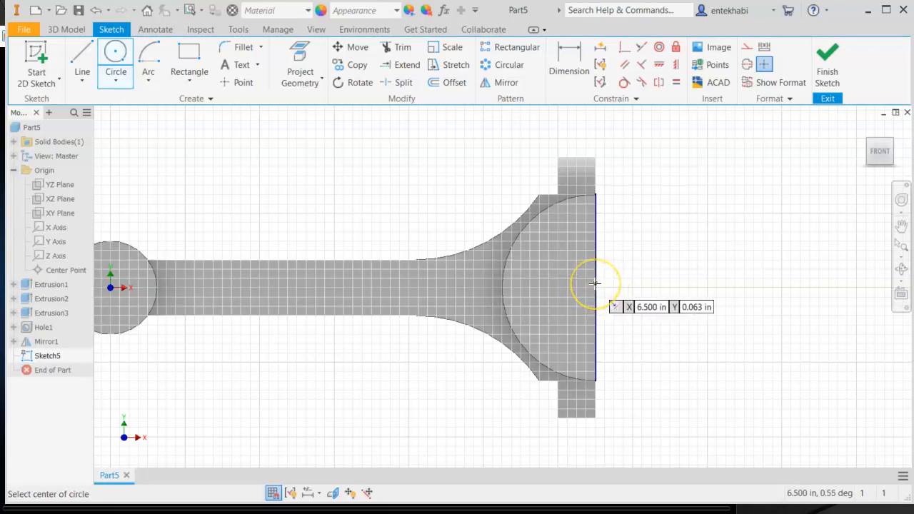
drag(594, 283, 604, 212)
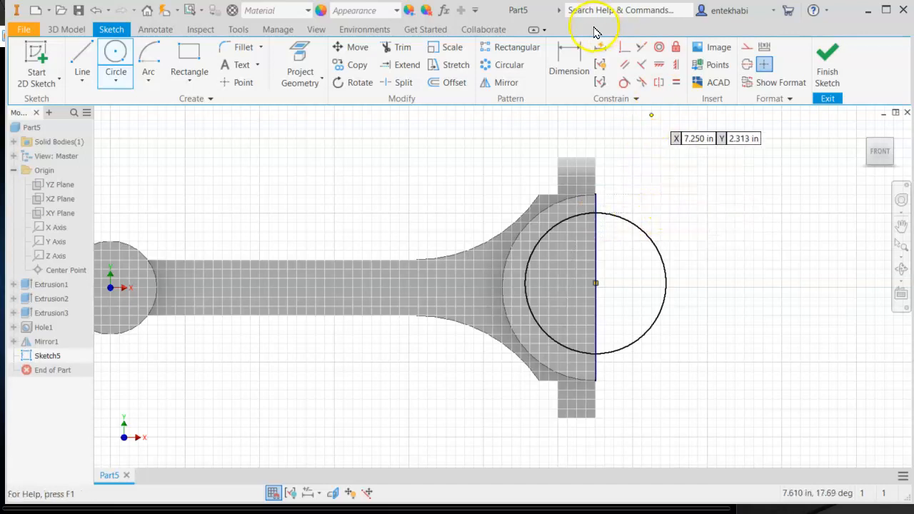
- Dimension the circle's diameter as 2
click(575, 63)
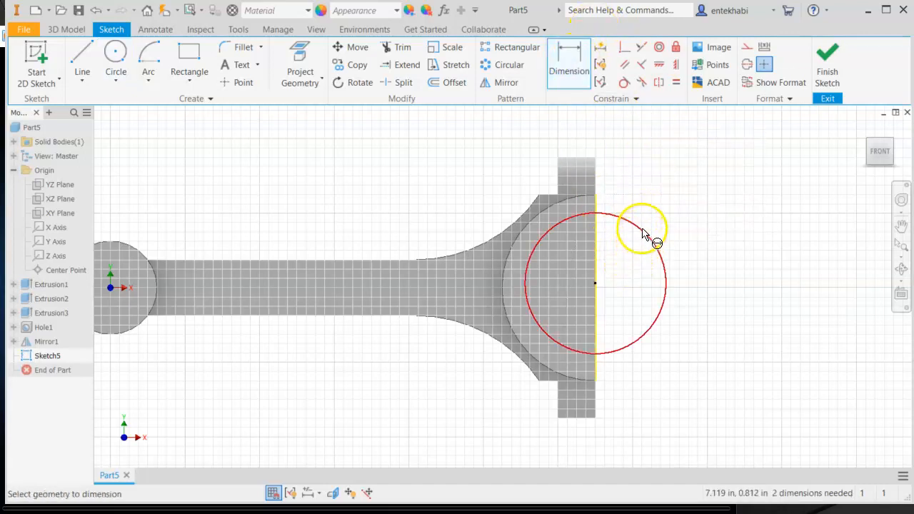
click(641, 228)
click(659, 179)
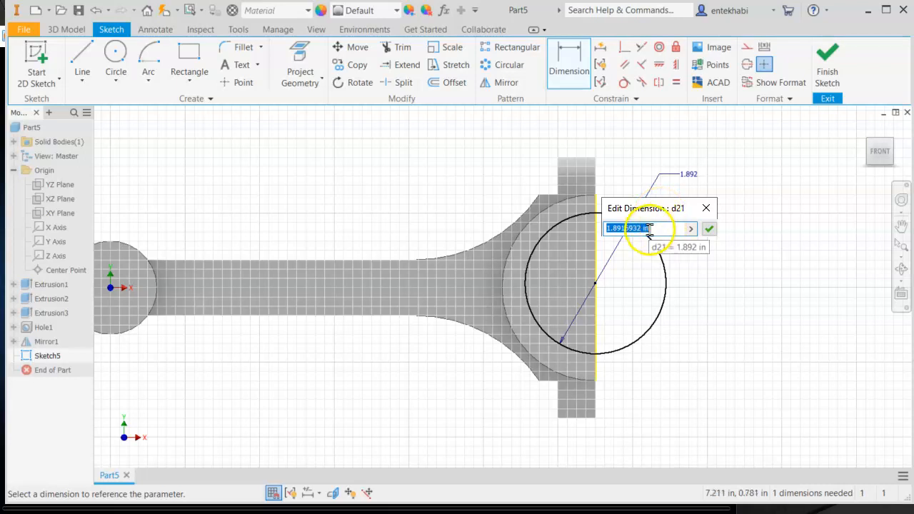
click(707, 228)
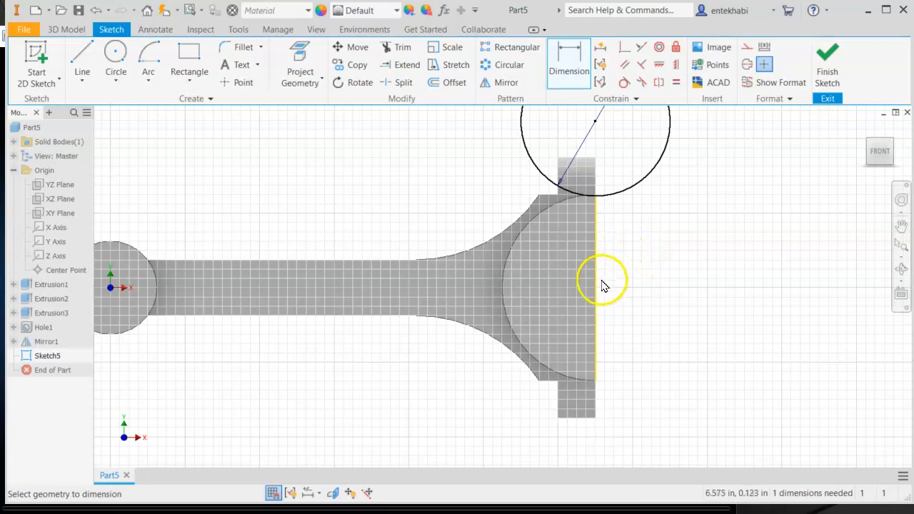
- Make the circle's center coincident with the midpoint of the vertical edge line
mouse_move(626, 285)
middle_down()
mouse_move(635, 285)
mouse_move(604, 357)
middle_up()
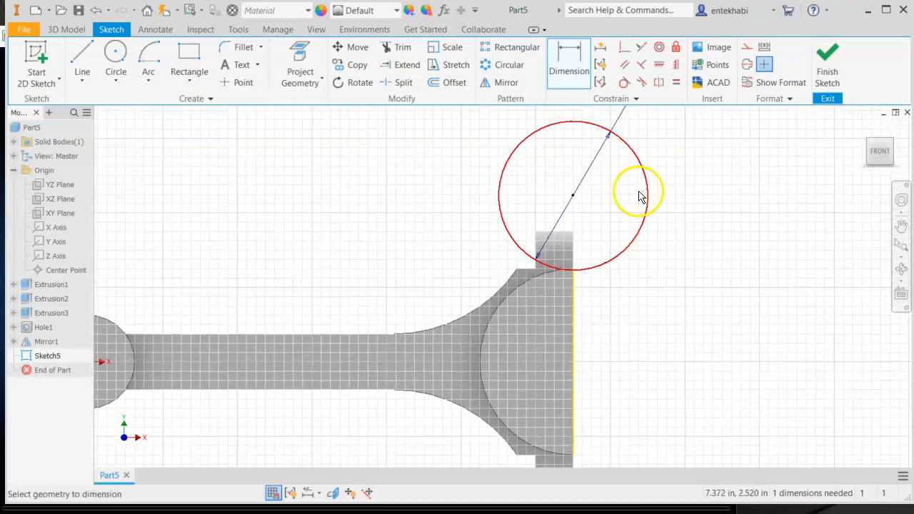
click(622, 48)
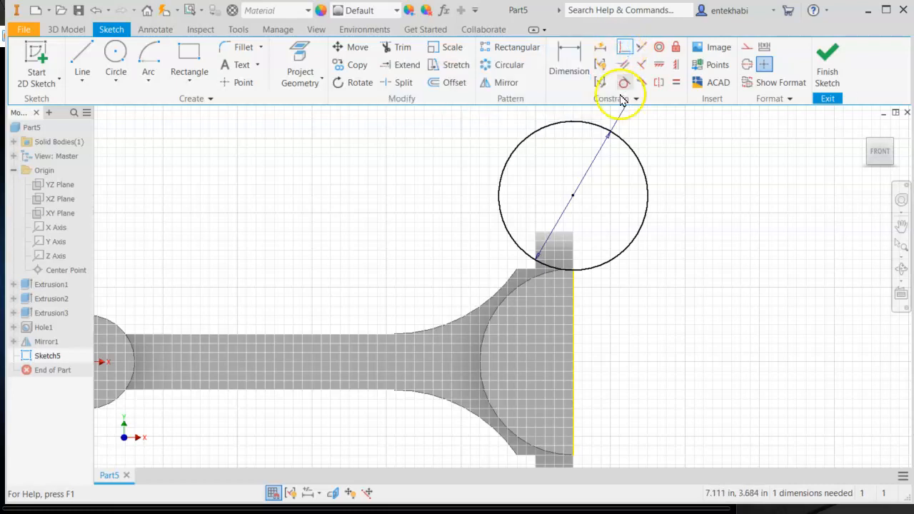
click(573, 196)
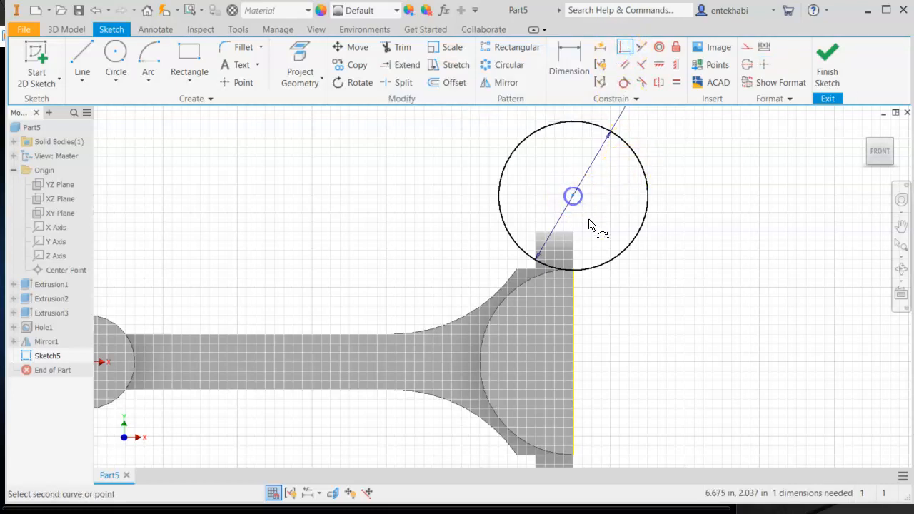
click(574, 364)
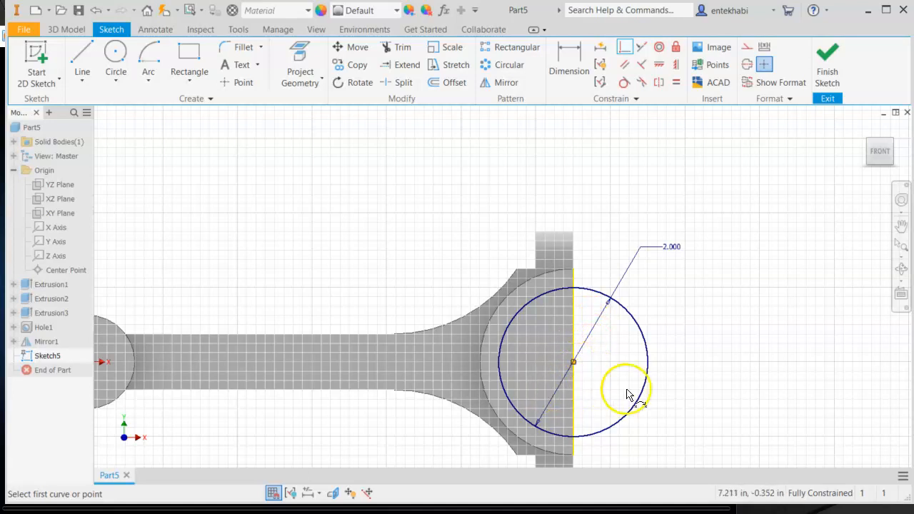
middle_drag(589, 379, 579, 313)
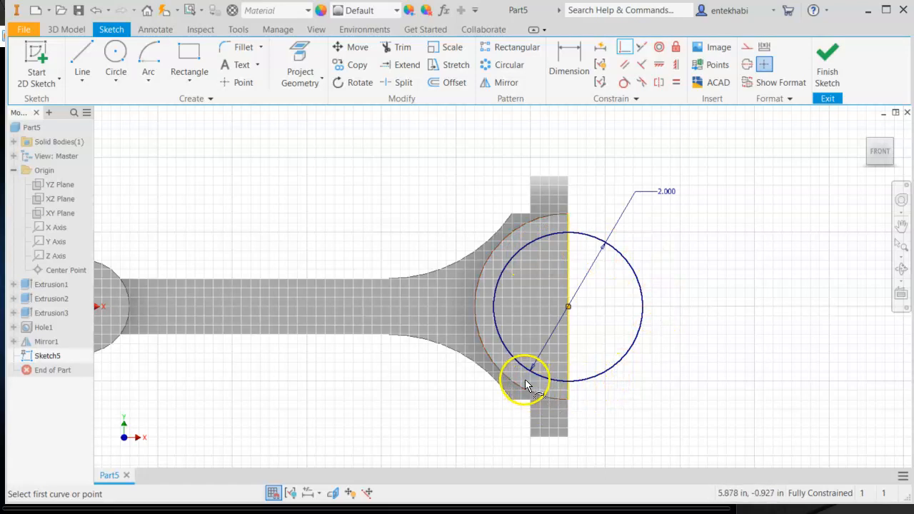
- Finish the sketch and extrude the circle's two profiles as a cut through all of the large end to form the bearing bore
click(827, 63)
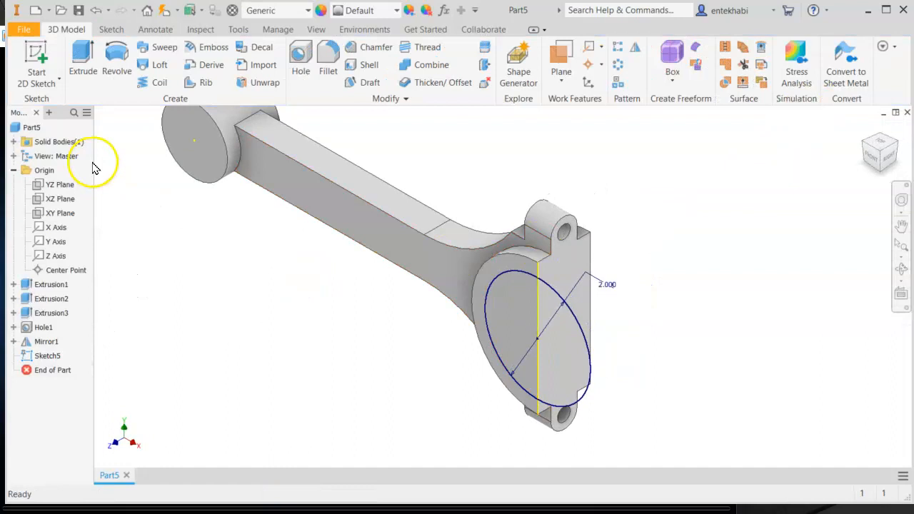
click(80, 74)
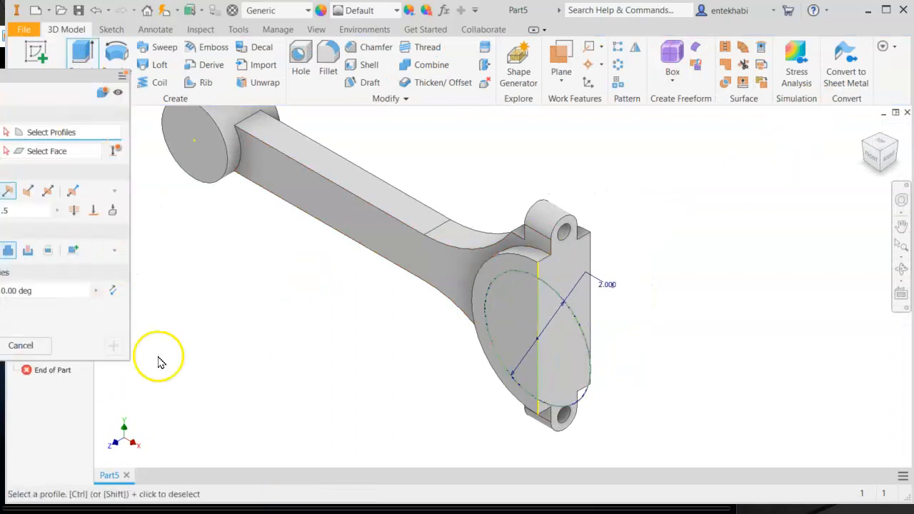
click(518, 336)
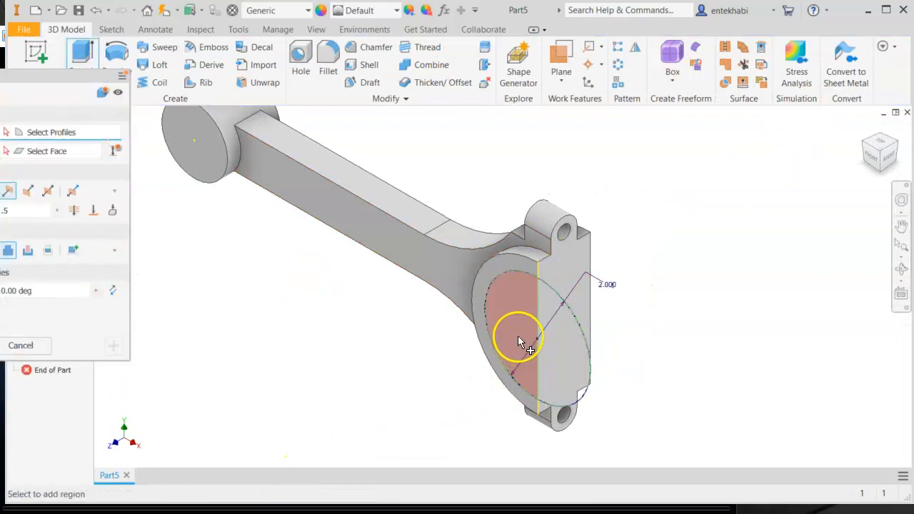
click(555, 363)
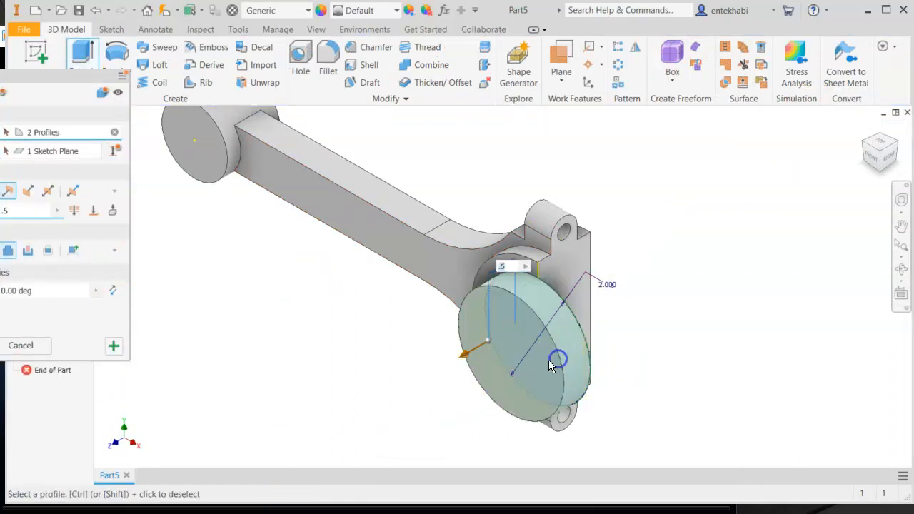
click(76, 212)
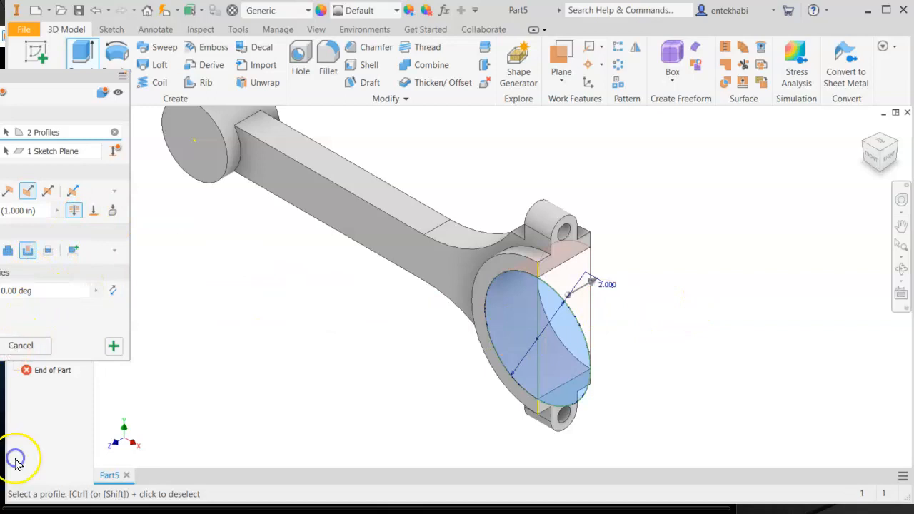
key(Escape)
- Start a sketch on the small end's outer face and draw a circle centered on the sketch origin
middle_drag(293, 420, 420, 411)
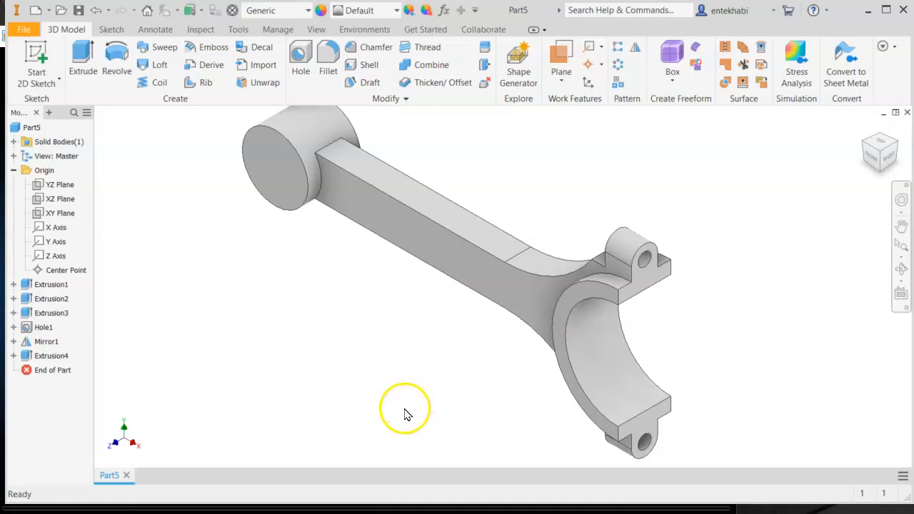
middle_drag(296, 347, 428, 386)
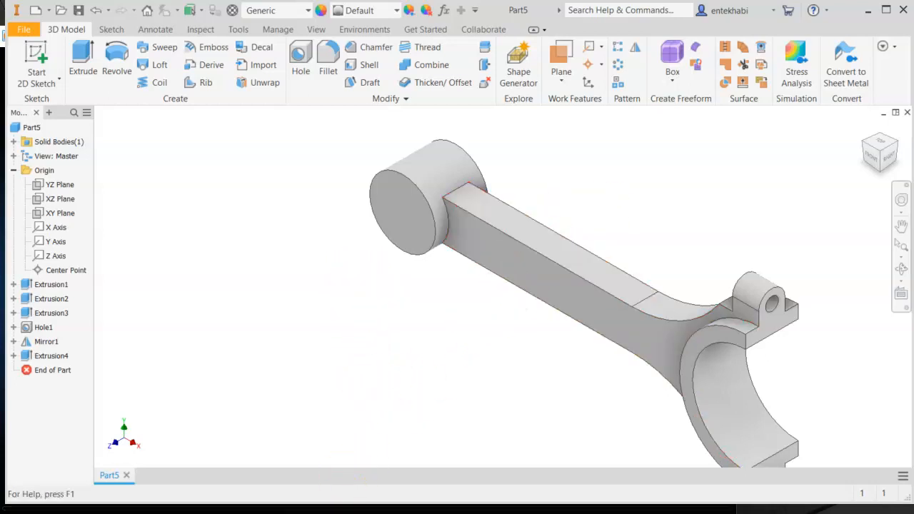
key(alt+Tab)
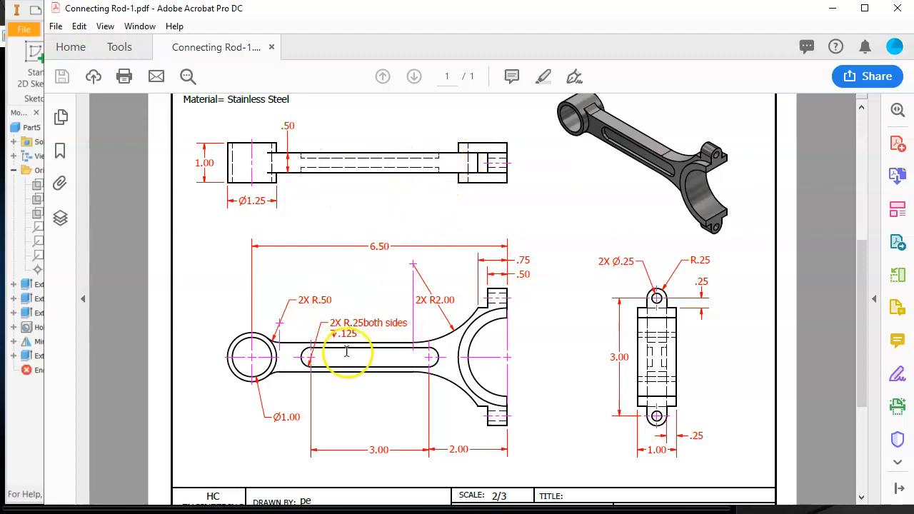
click(835, 9)
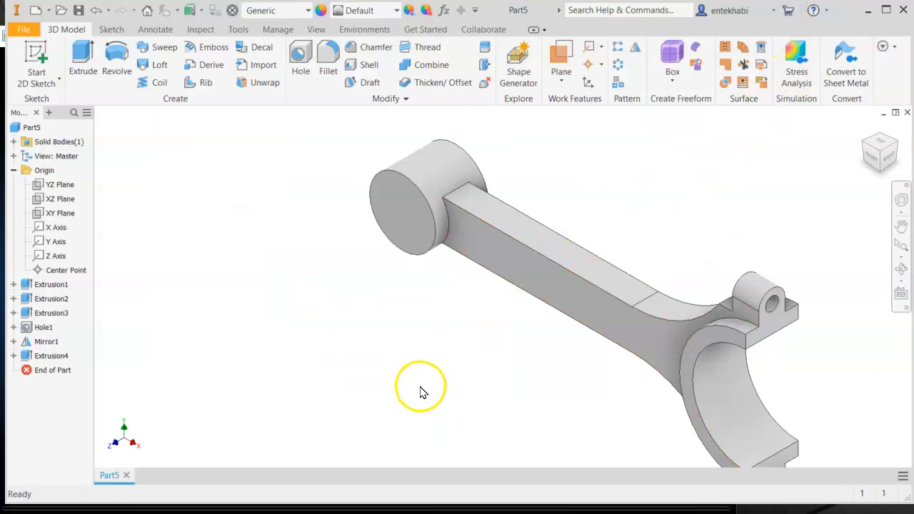
click(392, 205)
click(476, 202)
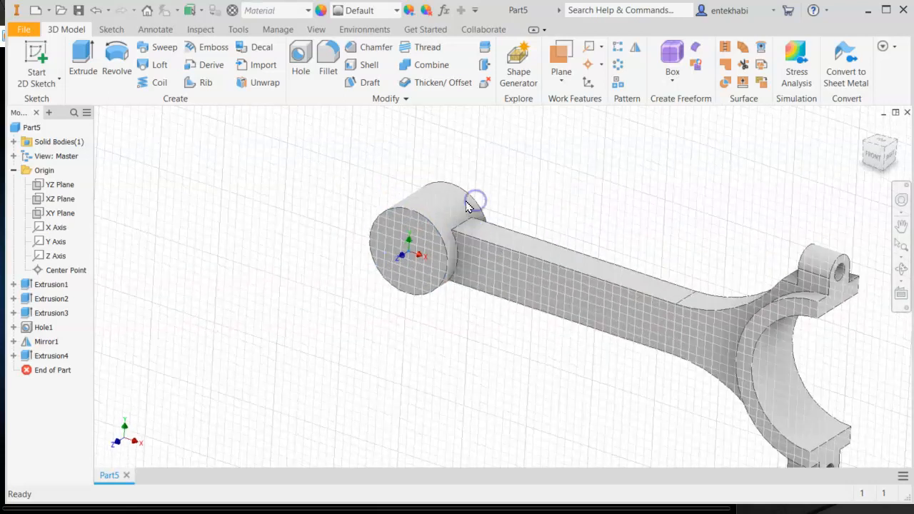
click(115, 82)
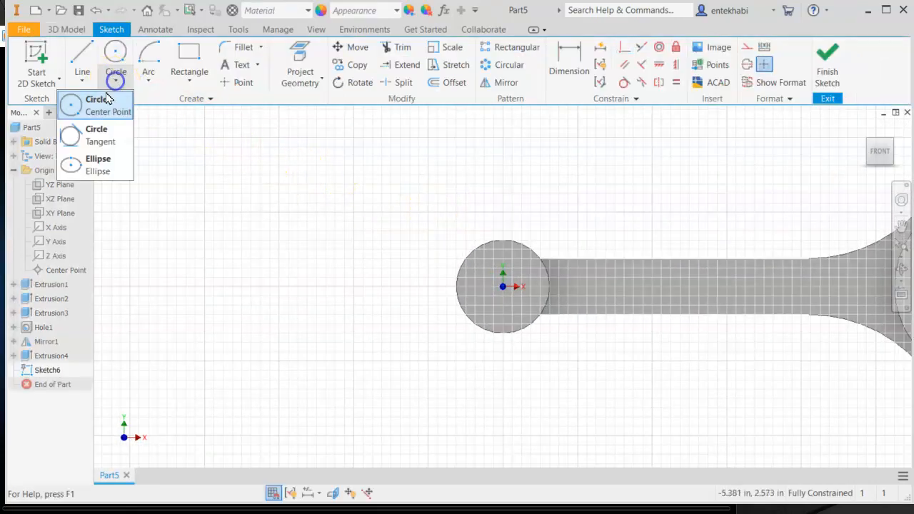
click(77, 112)
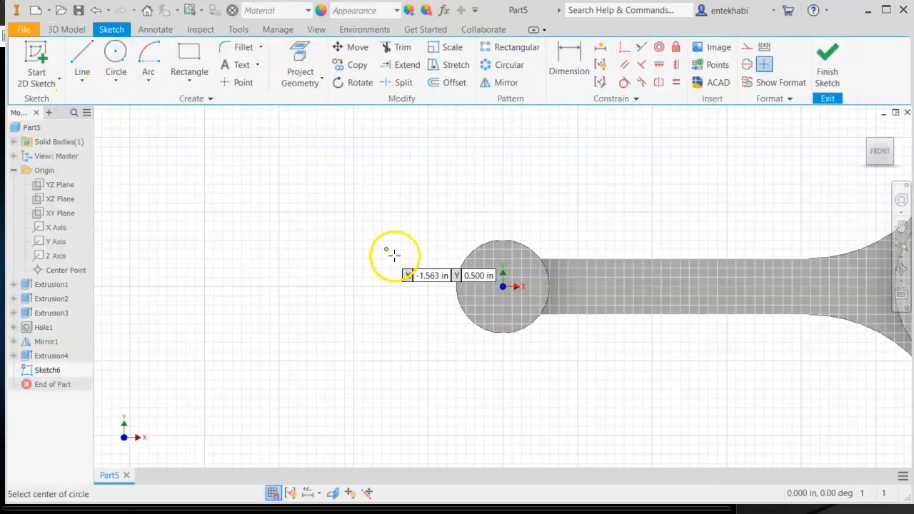
click(502, 286)
click(504, 254)
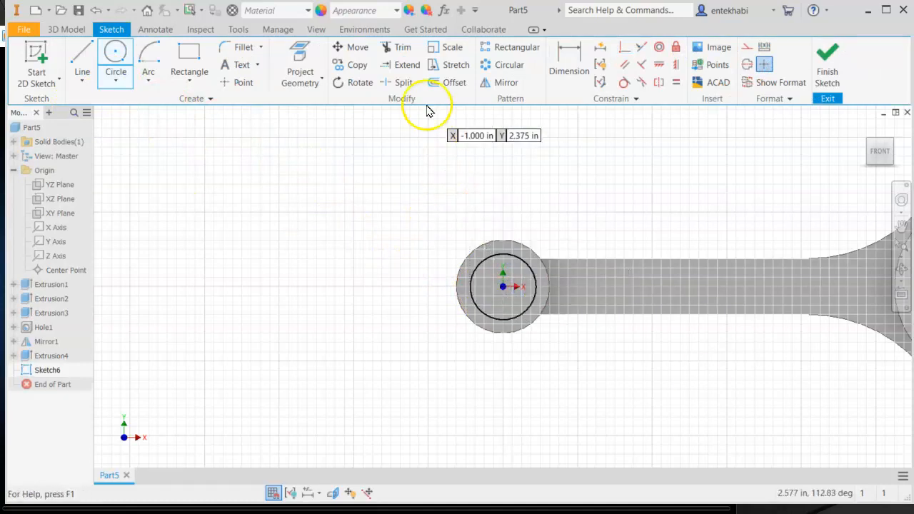
- Dimension the small end circle's diameter as 1
click(575, 63)
click(493, 255)
click(427, 203)
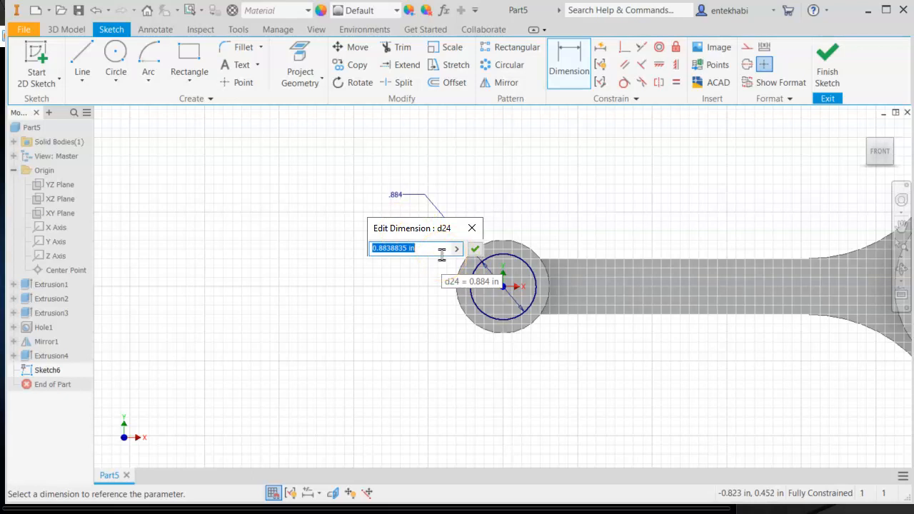
text(1)
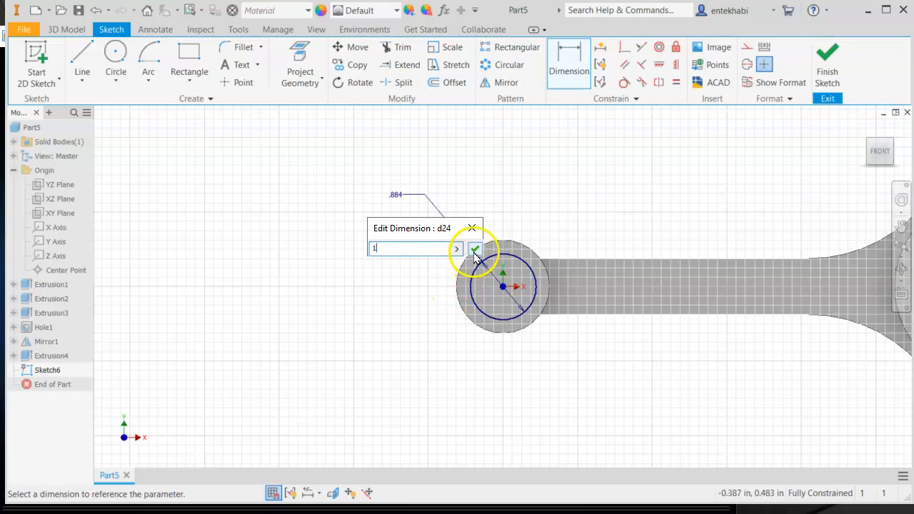
click(474, 250)
- Finish the sketch and extrude the circle as a cut through all of the small end to form its bore
click(823, 62)
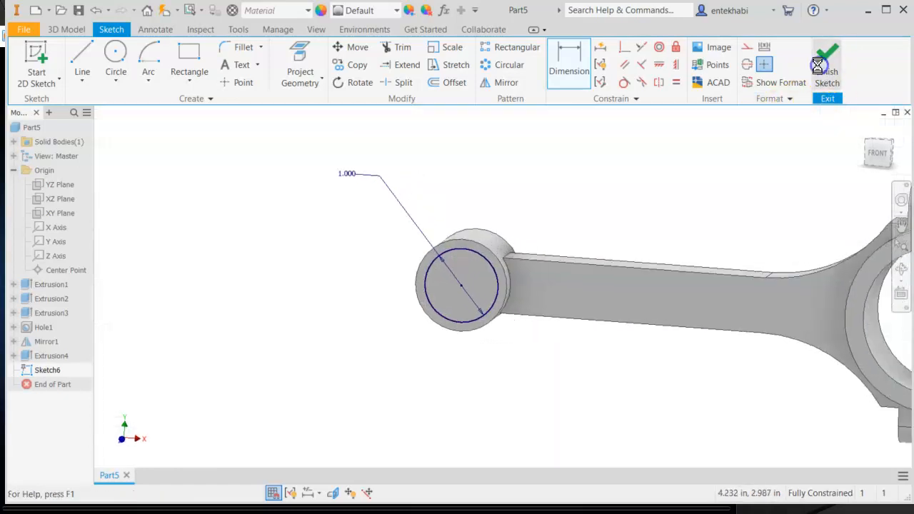
click(83, 57)
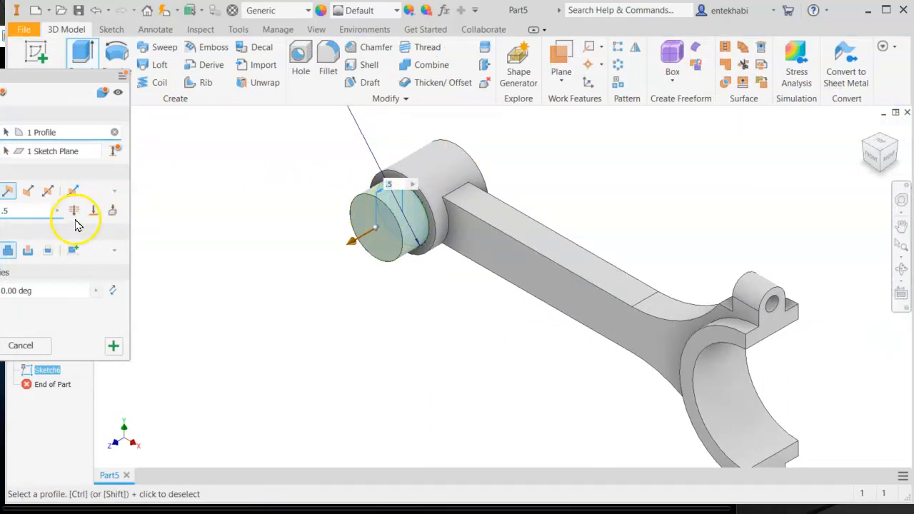
click(28, 254)
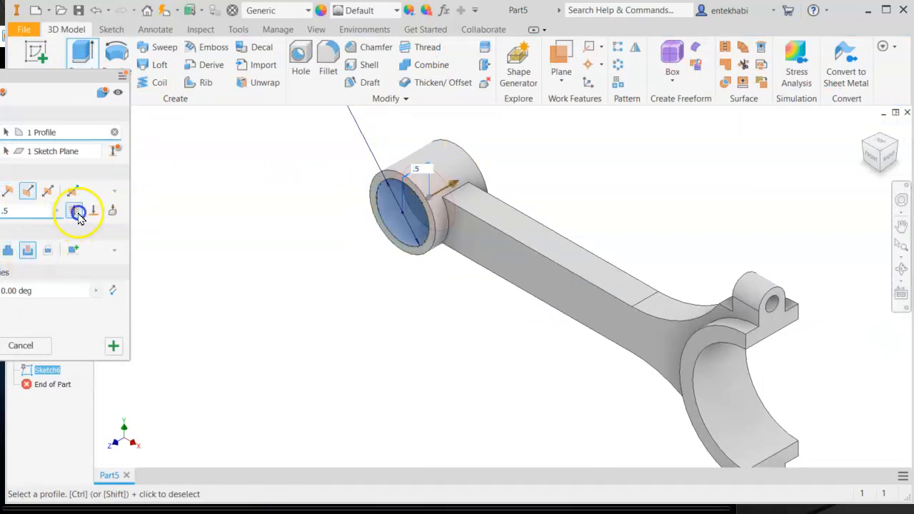
click(77, 212)
click(0, 346)
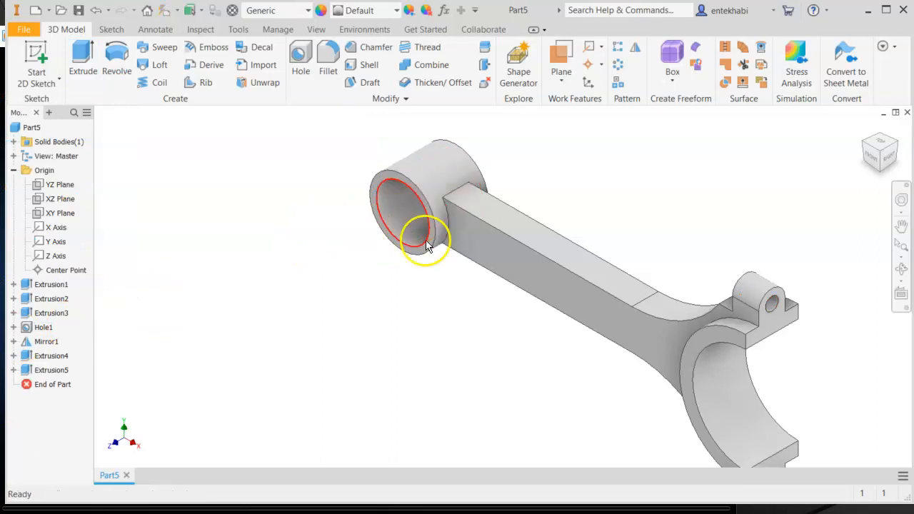
- Start a sketch on the rod's side face and check the slot details on the reference drawing
click(557, 290)
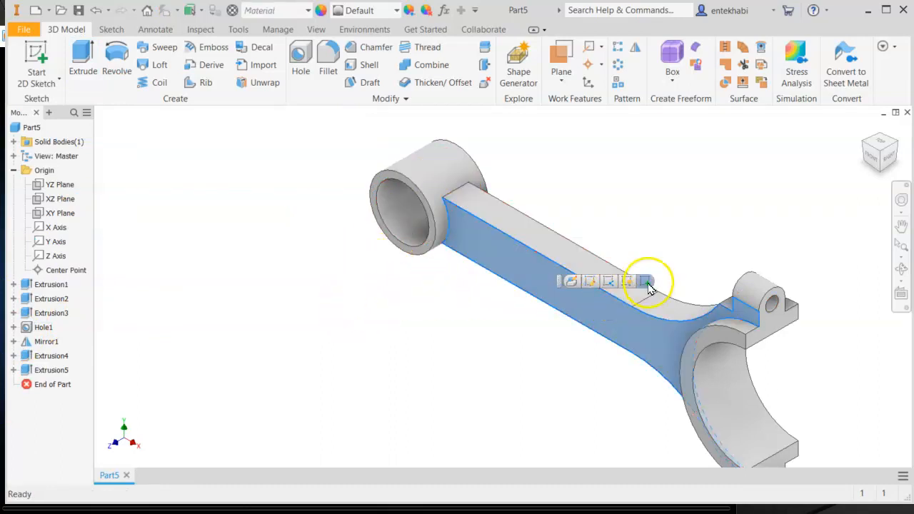
key(s)
mouse_move(698, 340)
middle_down()
mouse_move(588, 335)
mouse_move(481, 344)
middle_up()
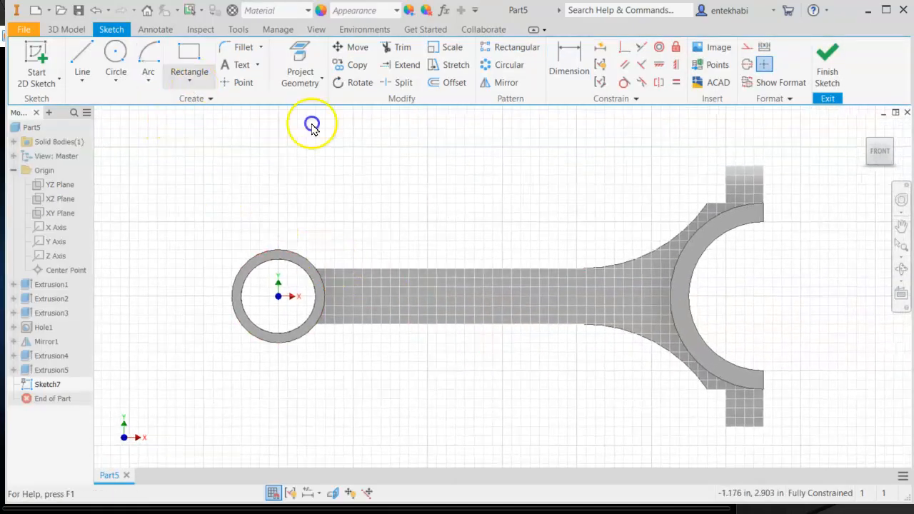
click(190, 83)
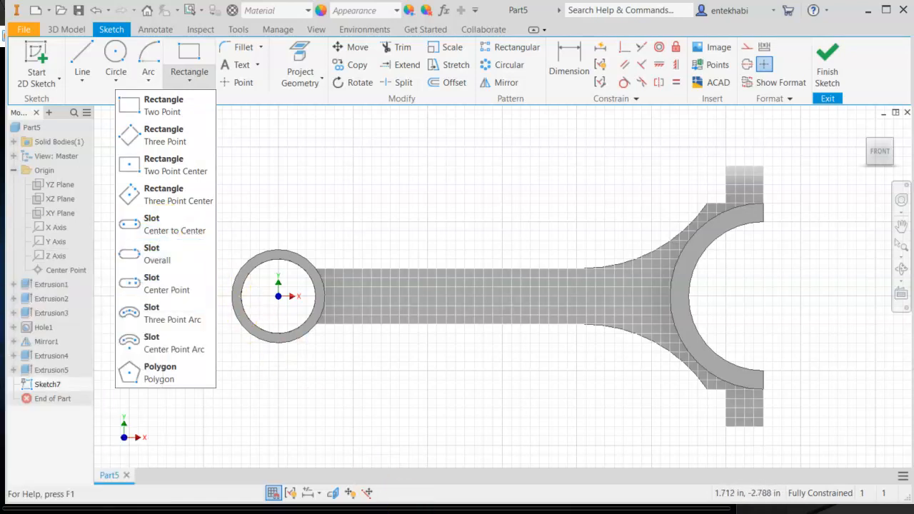
key(alt+Tab)
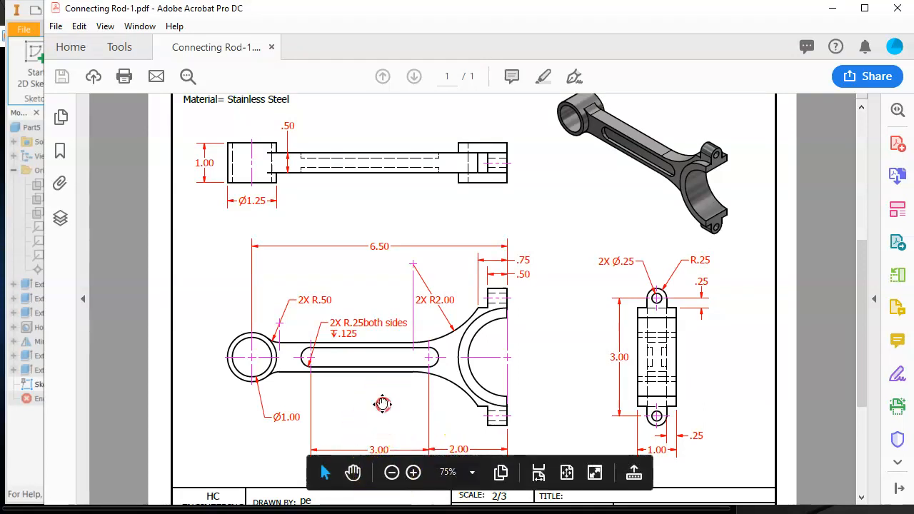
scroll(383, 405, up, 2)
scroll(389, 378, down, 3)
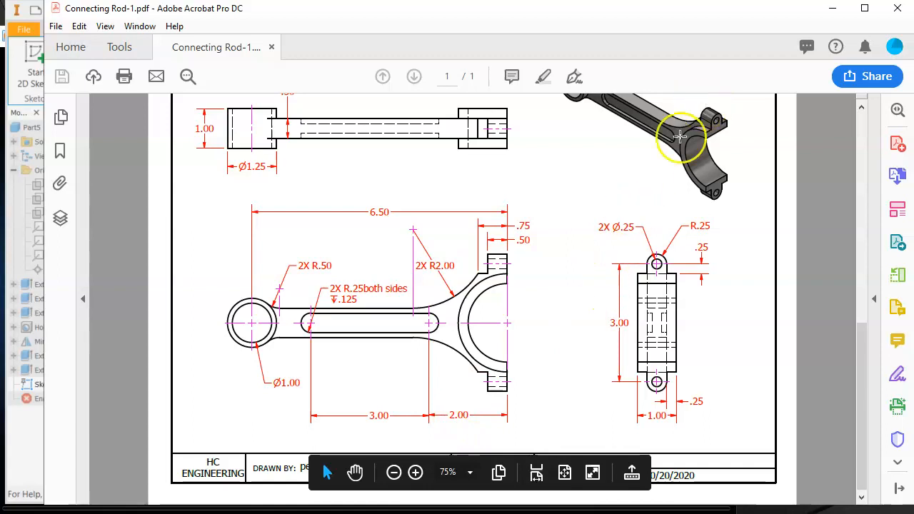
click(834, 10)
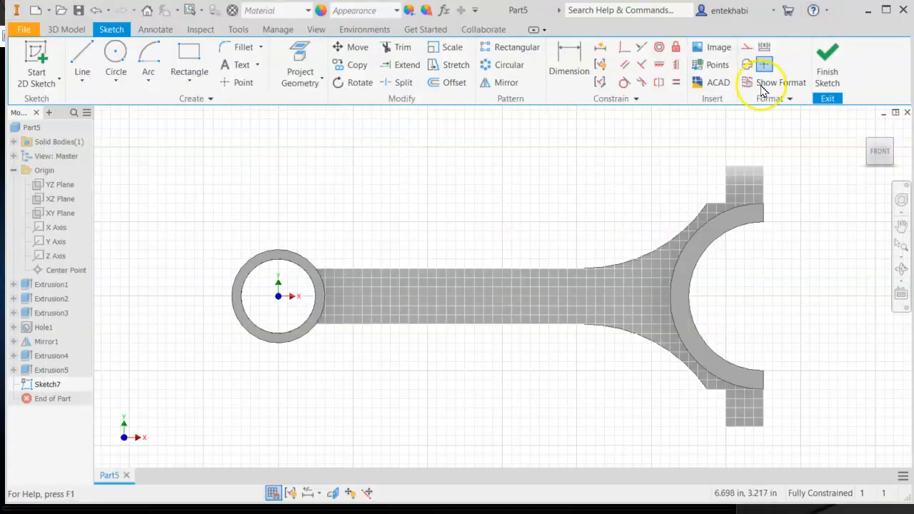
- Draw a center-to-center slot about 2.4 in long along the rod's centerline
click(189, 85)
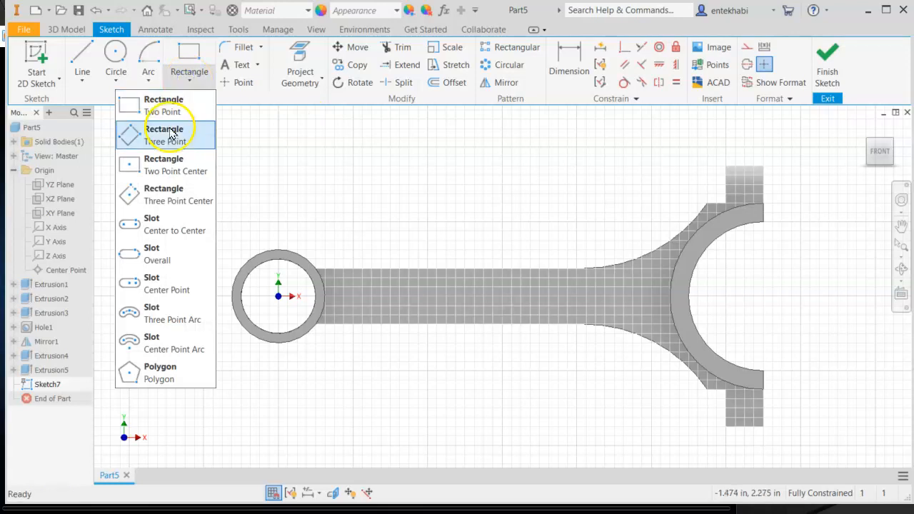
click(153, 289)
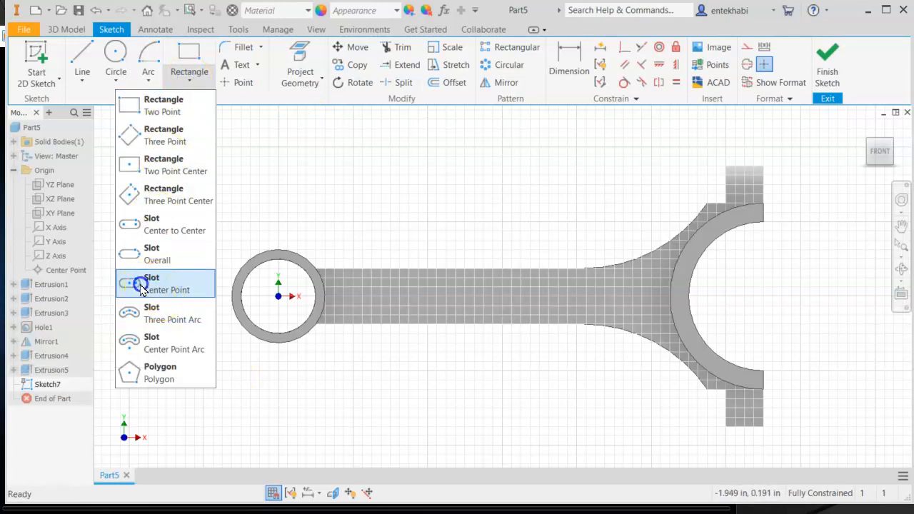
click(146, 227)
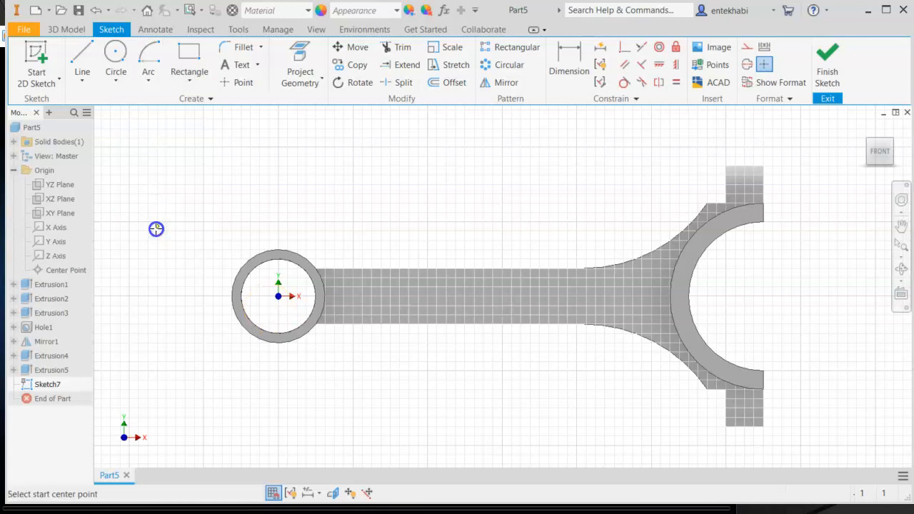
click(596, 294)
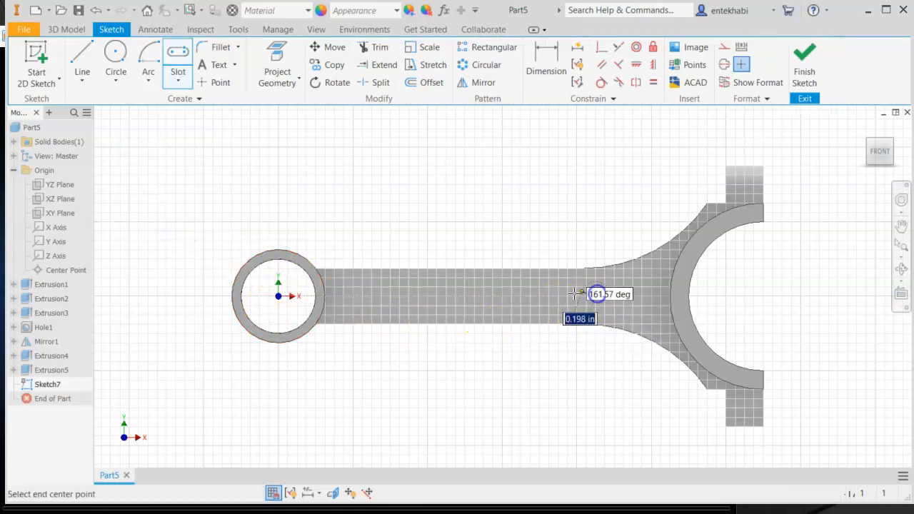
click(419, 295)
click(444, 283)
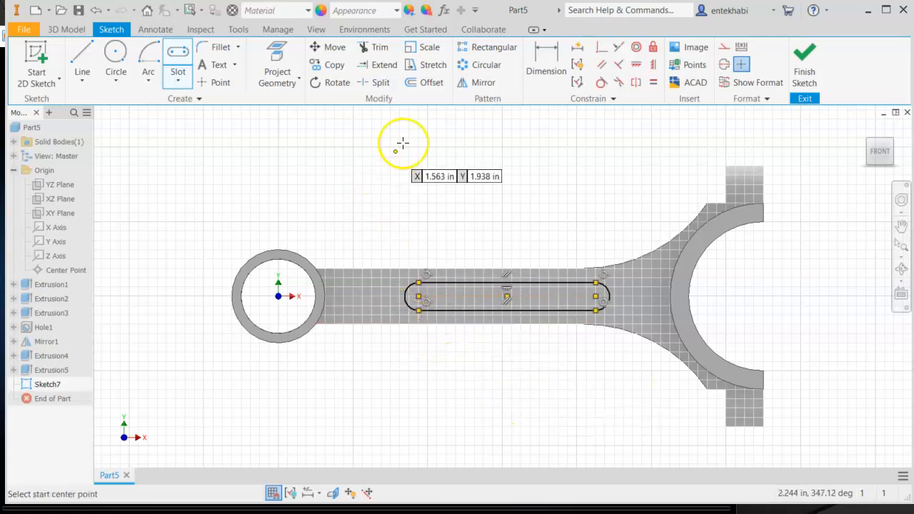
- Dimension the slot's end radius as .25
click(559, 64)
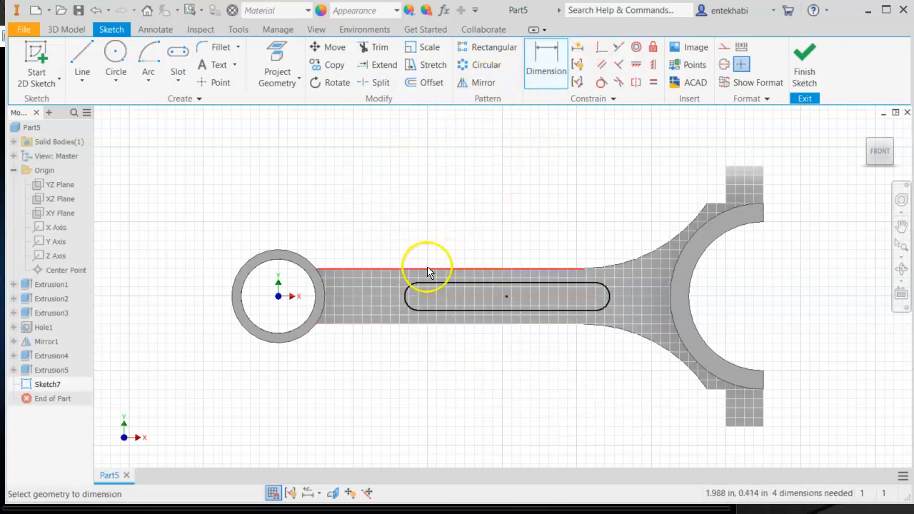
click(409, 291)
click(380, 237)
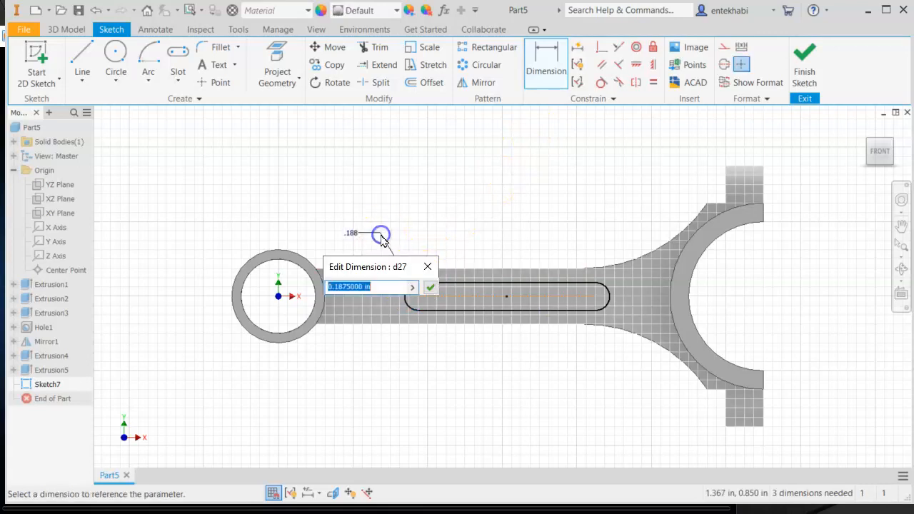
text(.25)
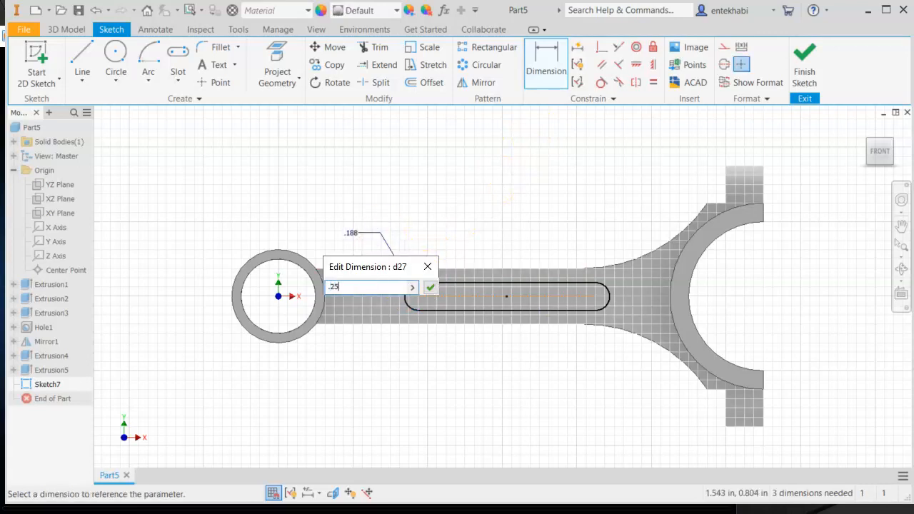
click(430, 287)
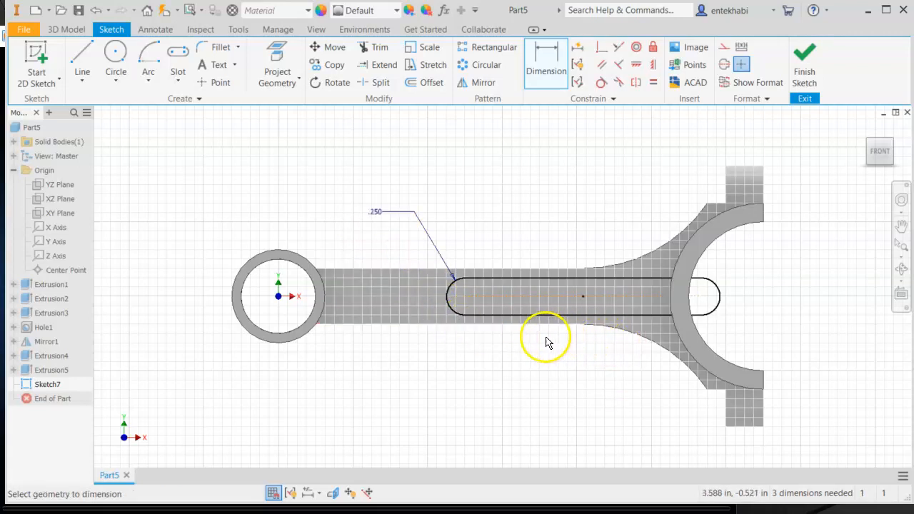
key(Escape)
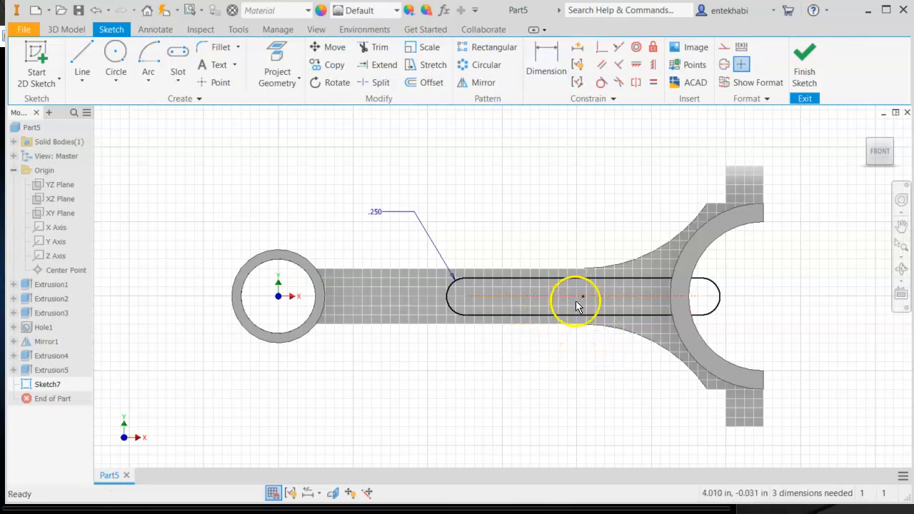
- Reposition the slot and dimension the distance from its right end center to the big end's center as 2
drag(580, 303, 500, 304)
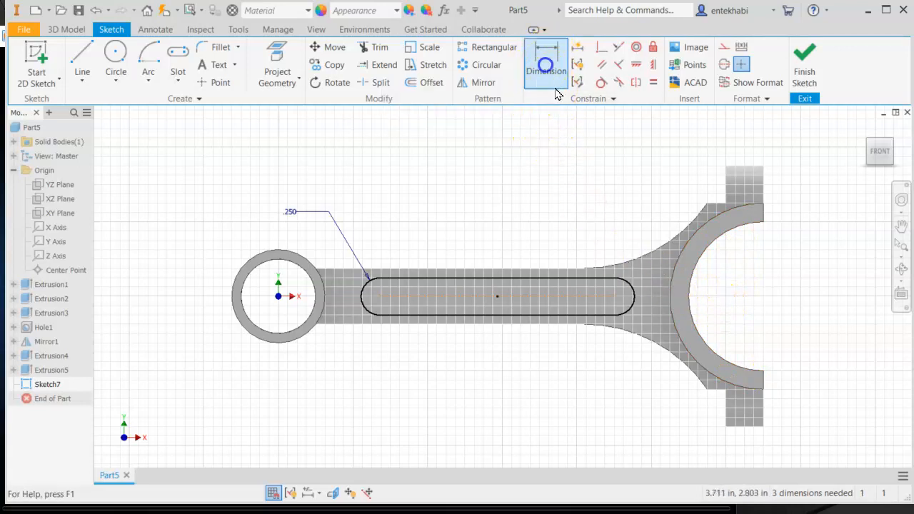
click(546, 66)
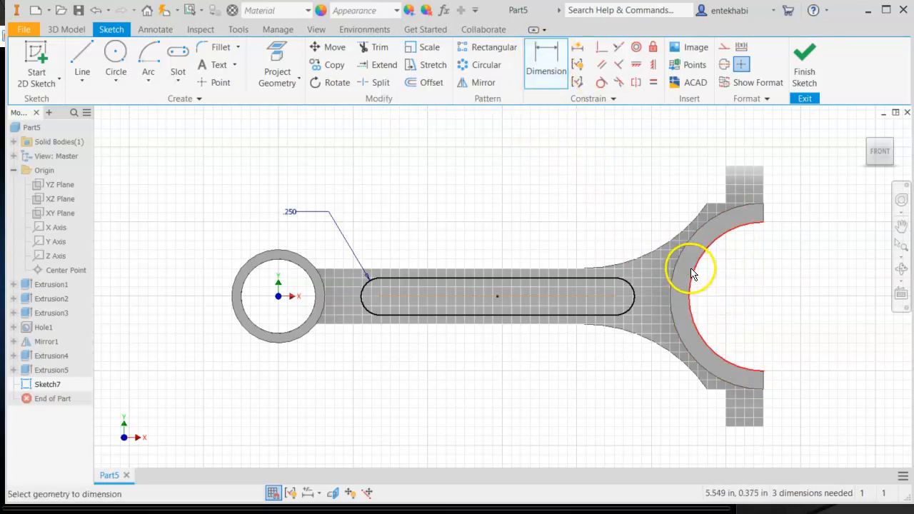
click(689, 307)
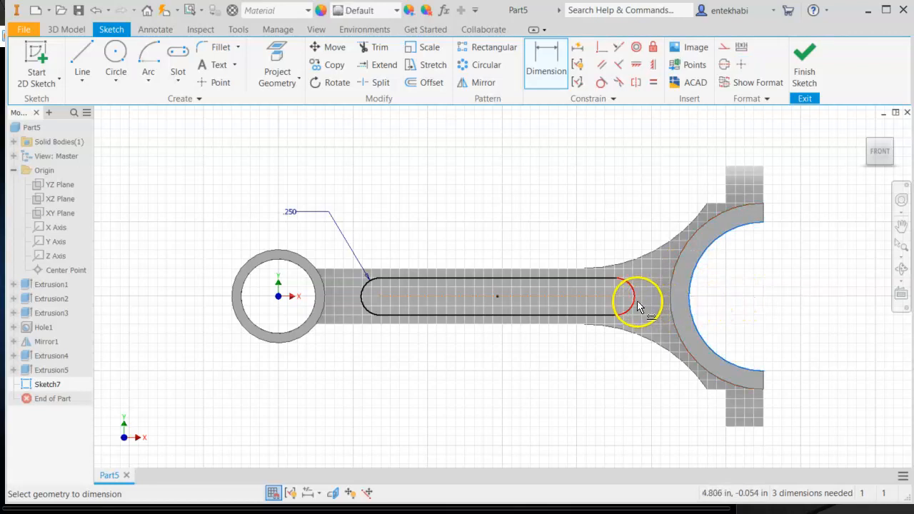
click(638, 305)
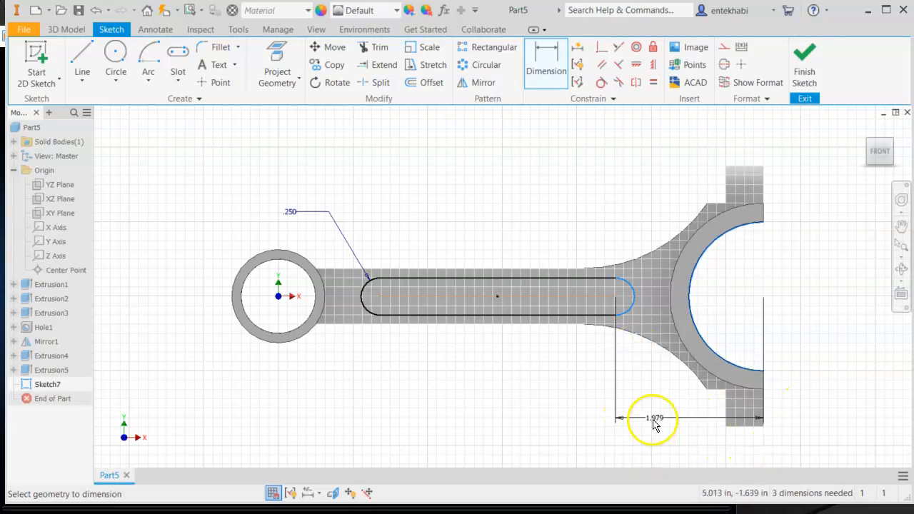
click(665, 427)
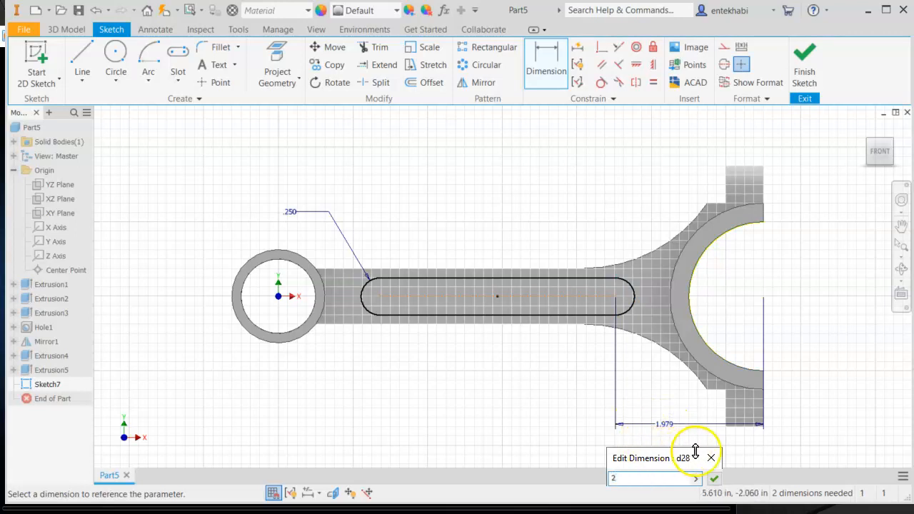
click(714, 478)
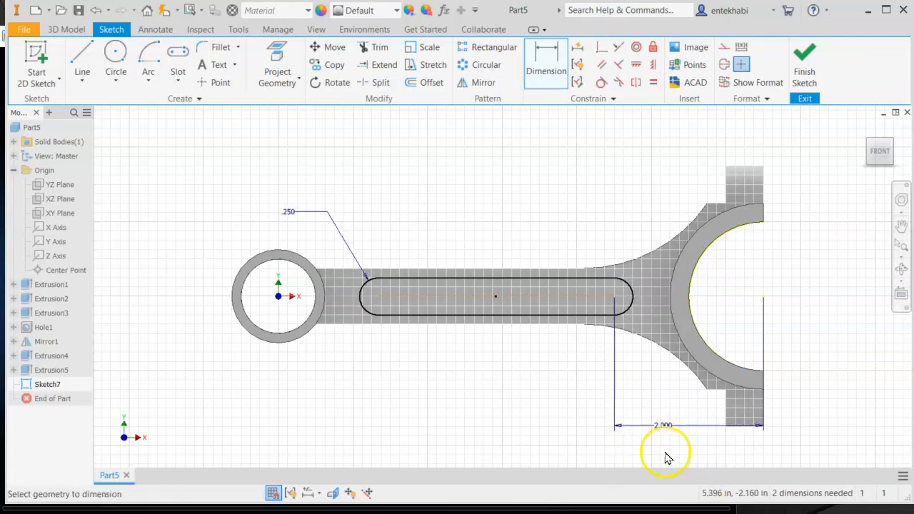
- Dimension the slot's center-to-center length as 3
click(633, 295)
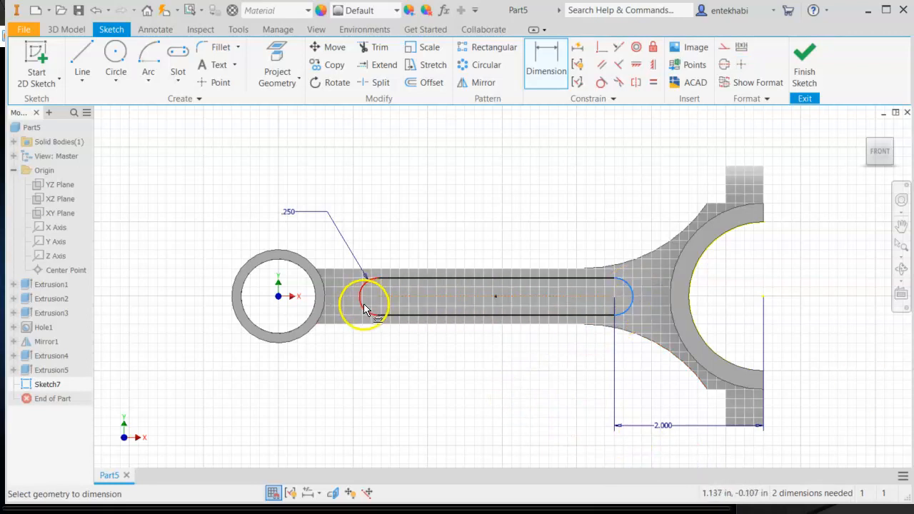
drag(384, 317, 506, 428)
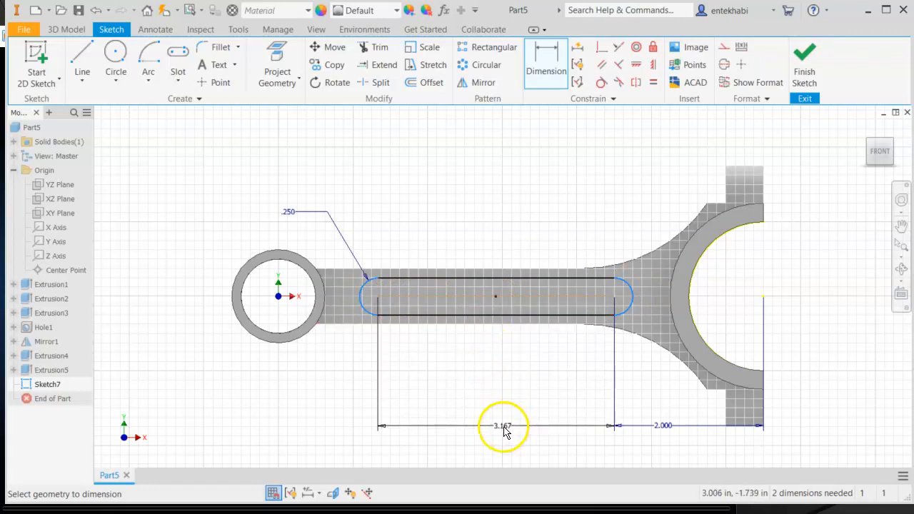
click(504, 428)
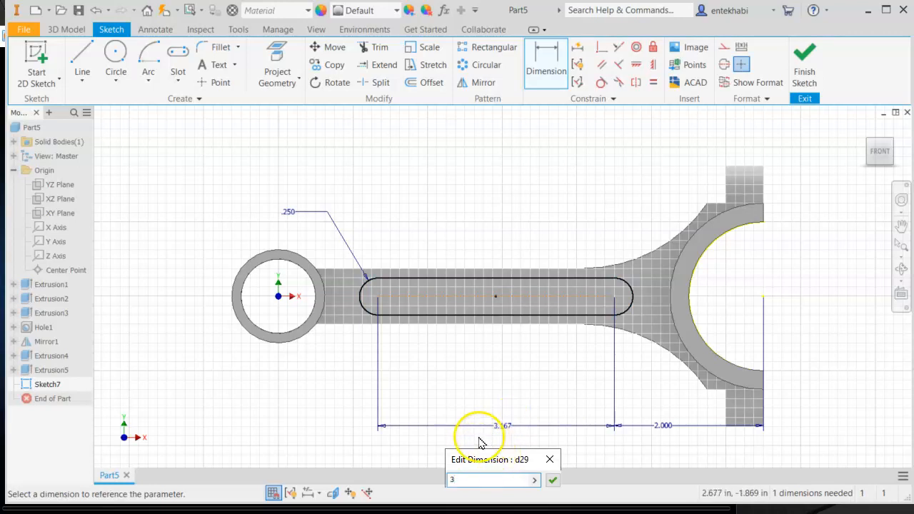
click(553, 480)
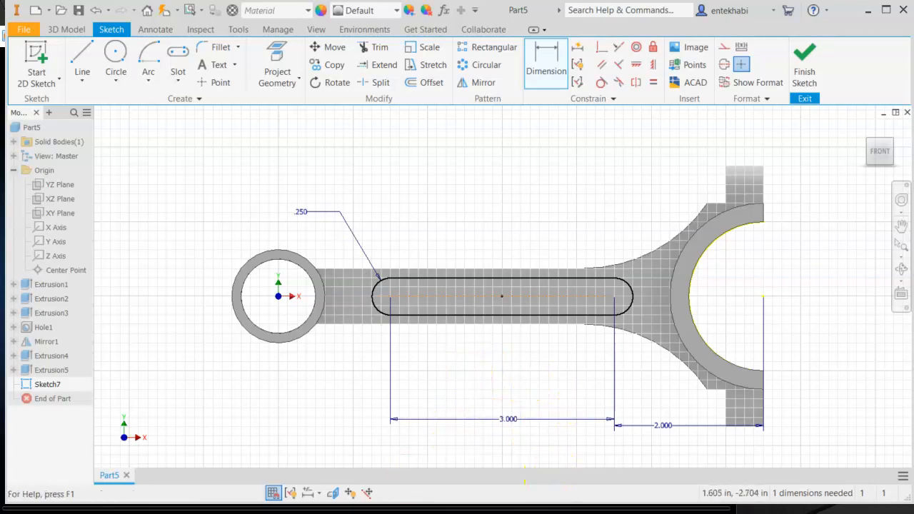
- Try to apply a horizontal constraint to the slot's centerline
key(alt+Tab)
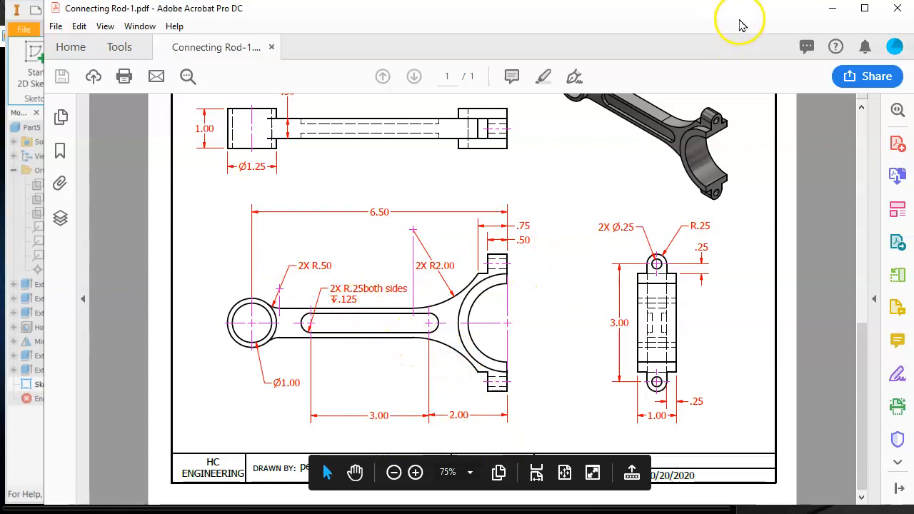
click(833, 8)
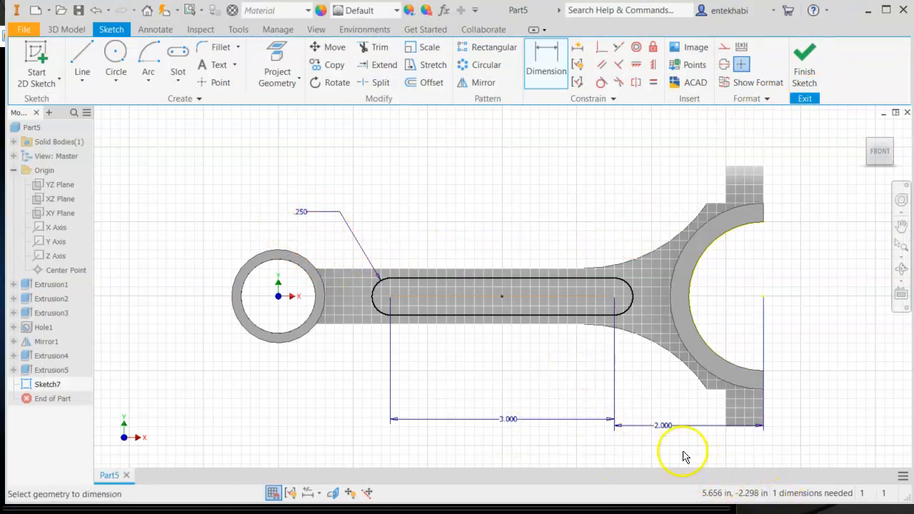
middle_drag(588, 373, 452, 305)
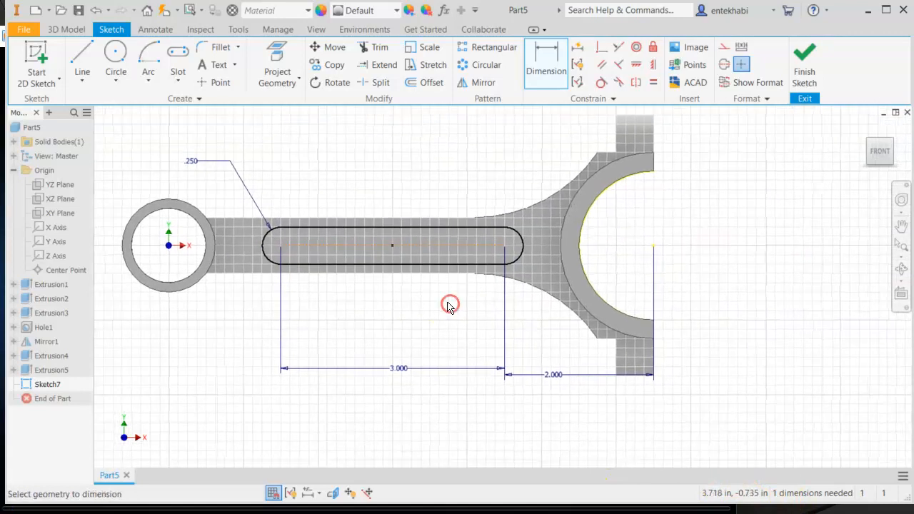
scroll(449, 304, down, 3)
scroll(450, 306, up, 4)
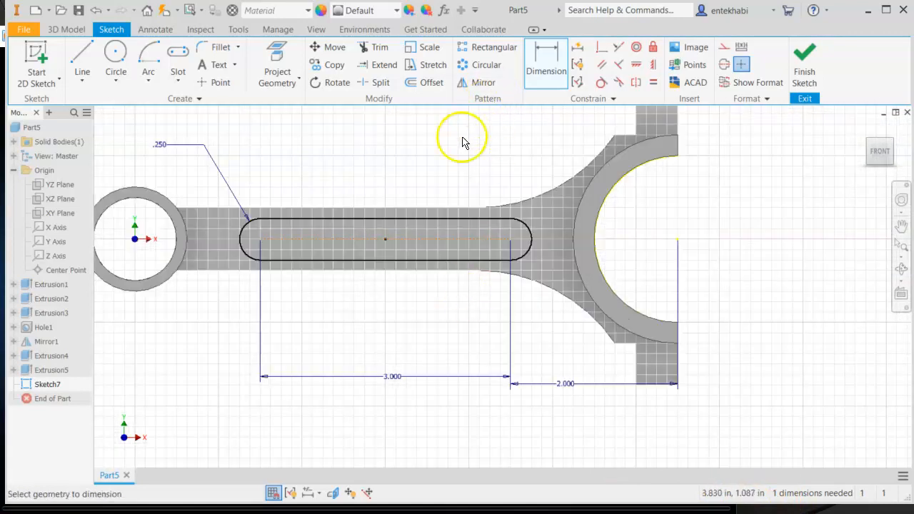
key(Escape)
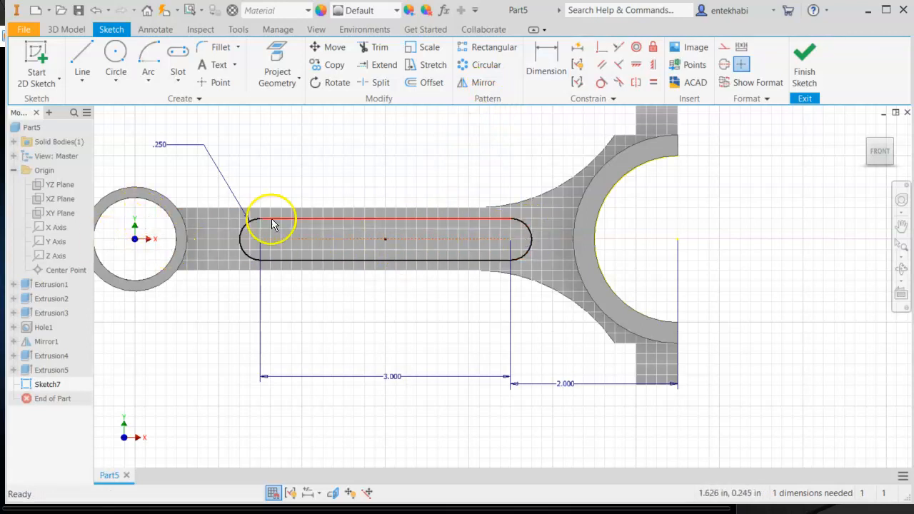
click(636, 67)
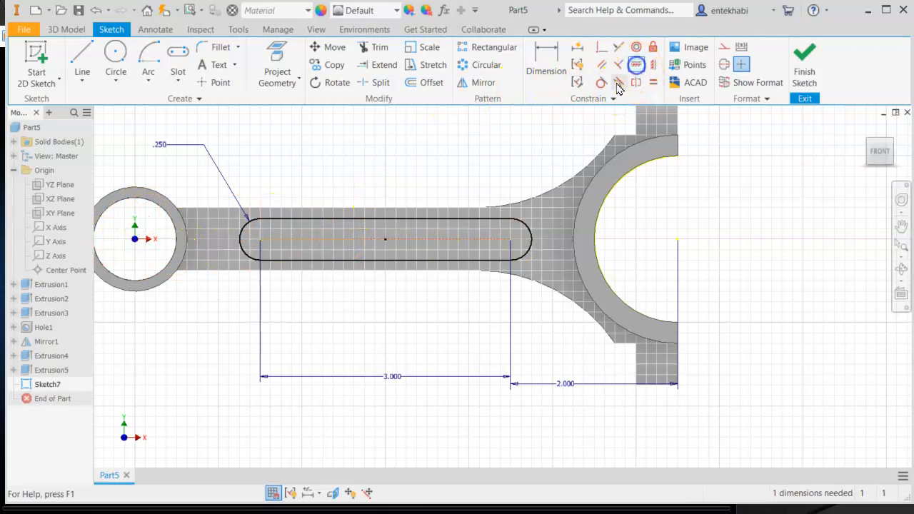
click(340, 242)
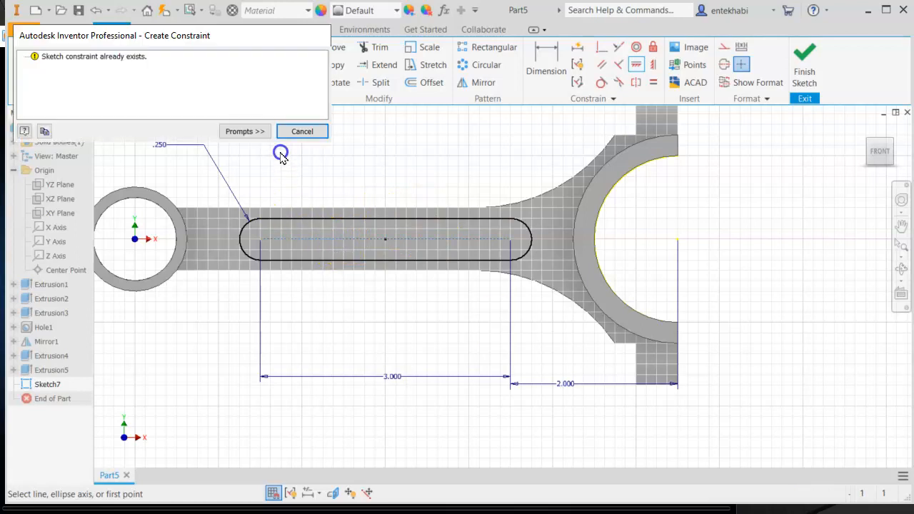
click(300, 132)
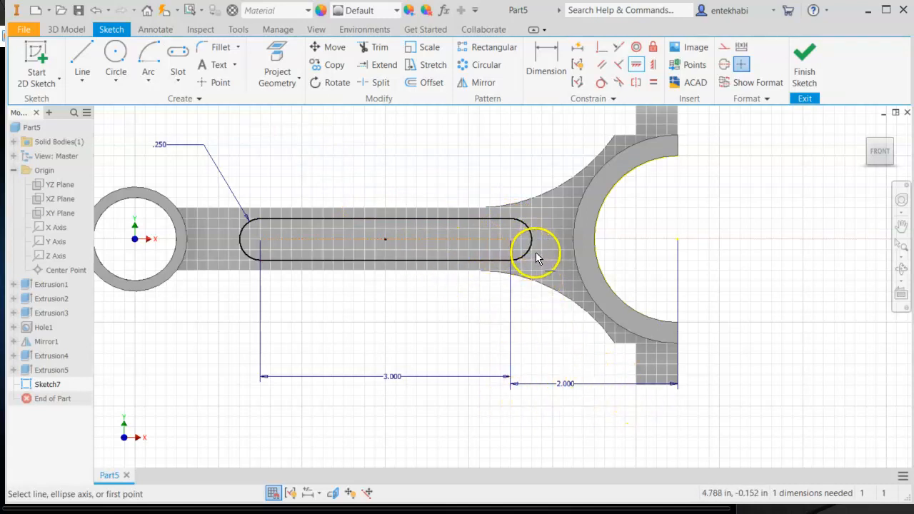
- Constrain the slot's left end center horizontally with the small end's center point
drag(532, 245, 439, 214)
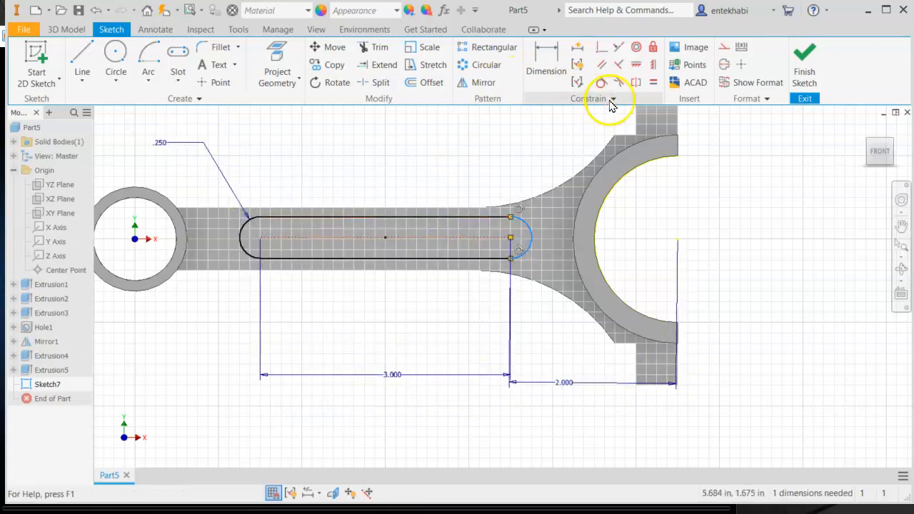
click(635, 64)
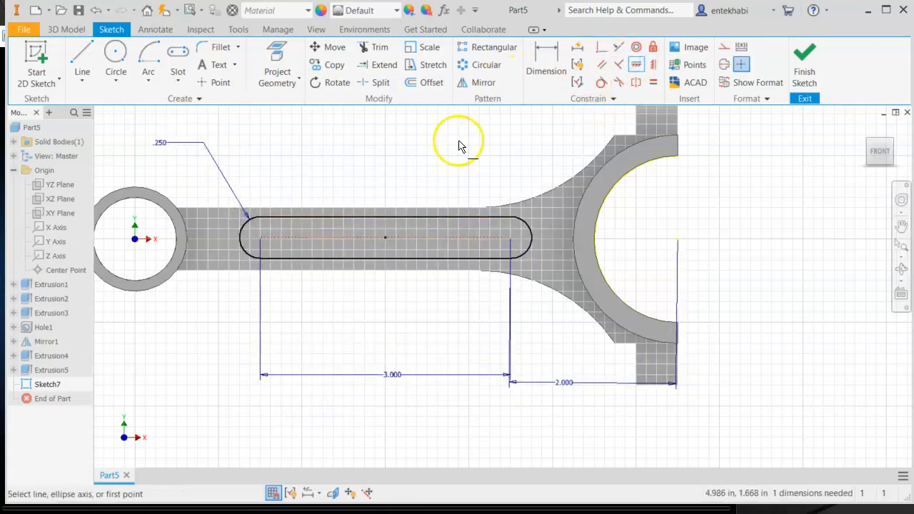
click(134, 242)
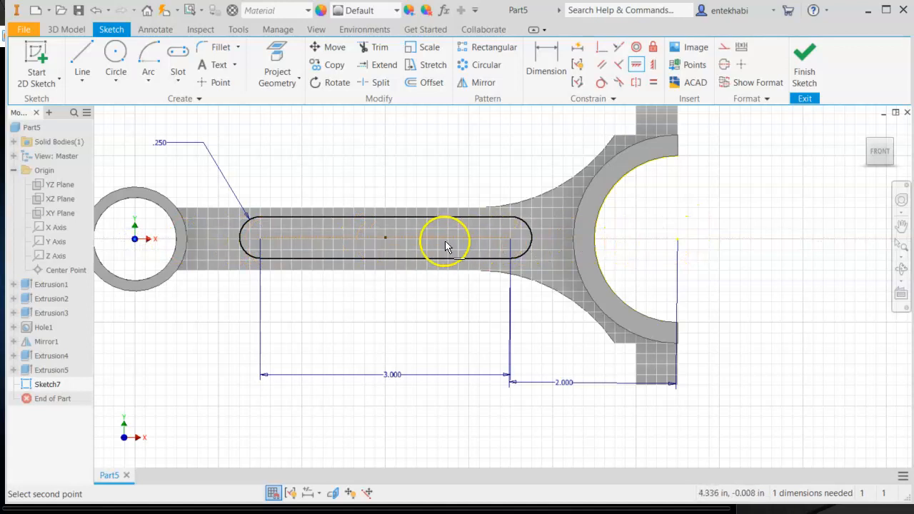
click(260, 239)
click(394, 322)
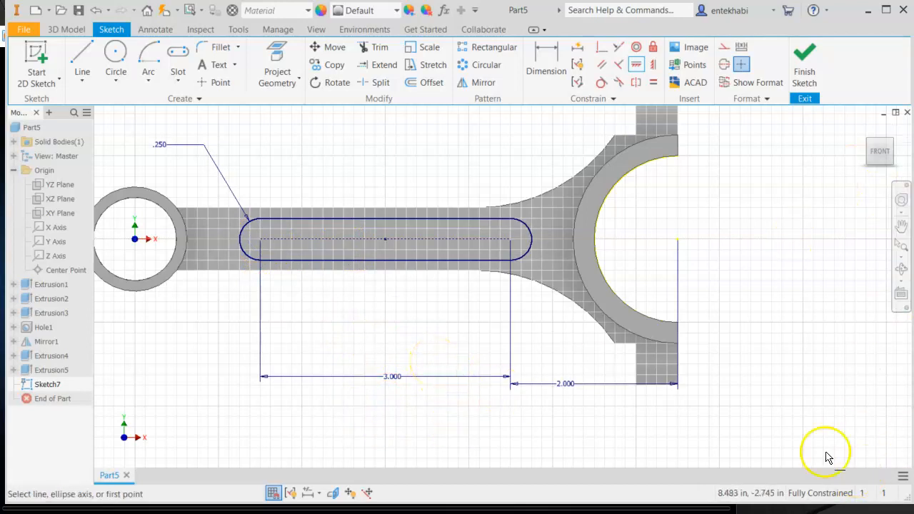
- Finish the sketch and check the slot depth on the reference drawing
click(805, 74)
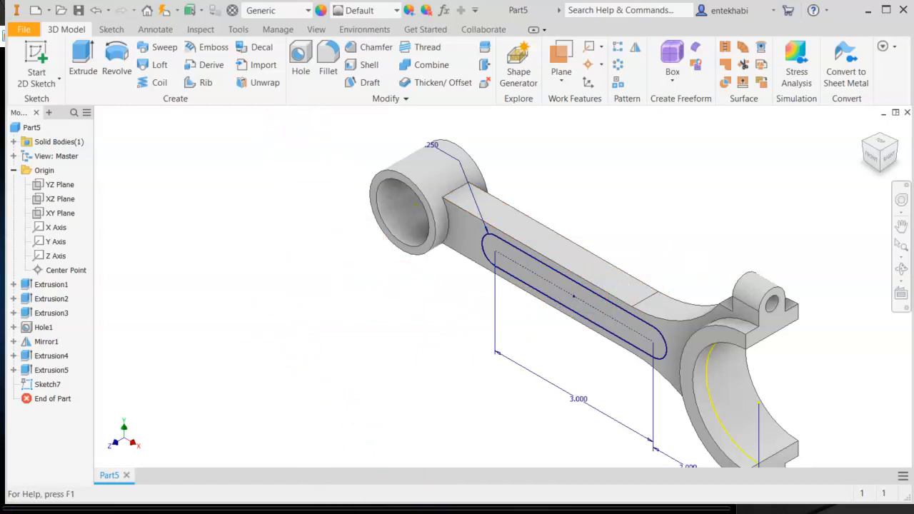
click(410, 508)
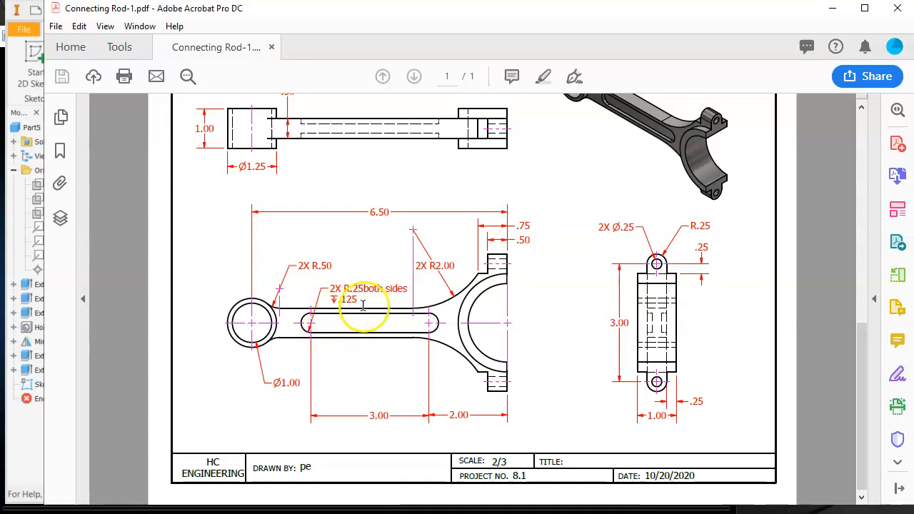
click(833, 12)
- Extrude the slot profile as a .125 deep cut into the rod's side face
click(86, 63)
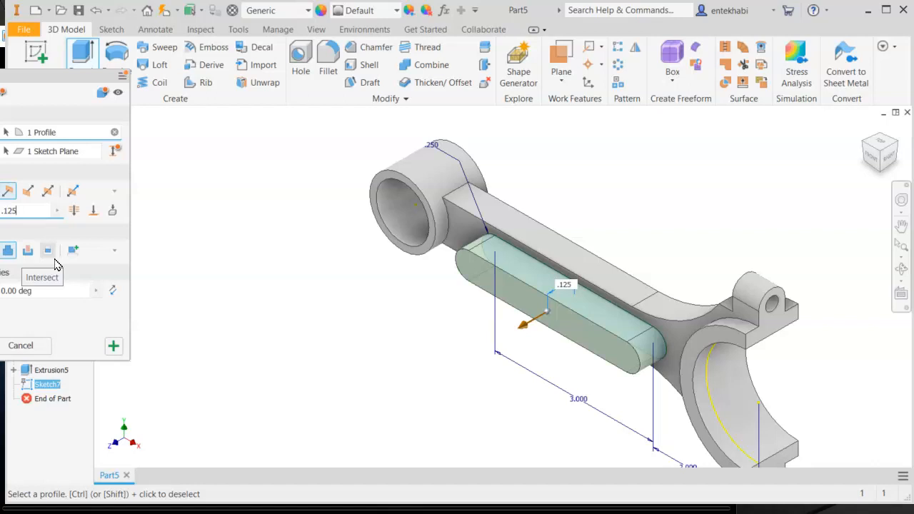
click(50, 253)
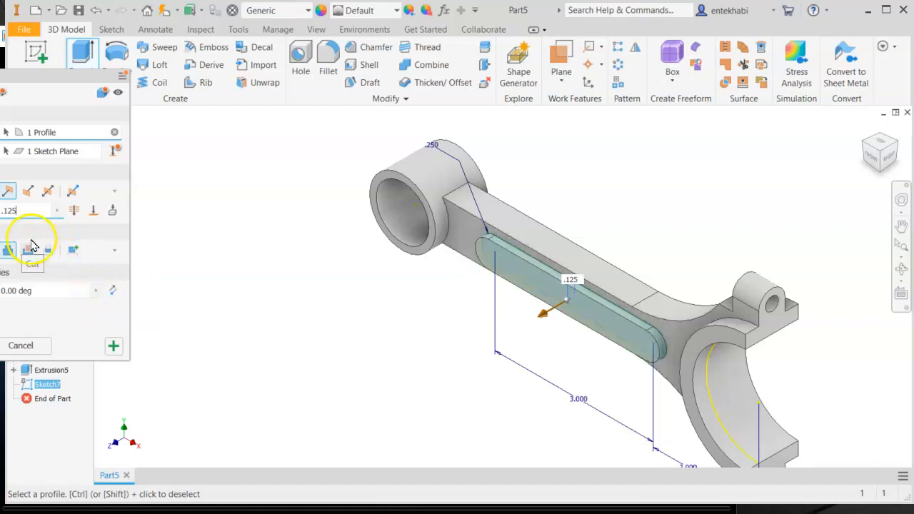
click(28, 193)
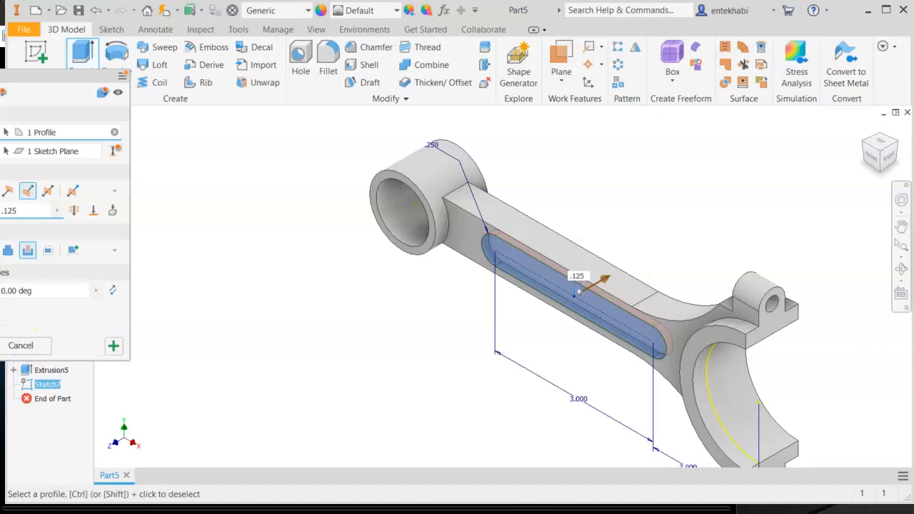
click(0, 346)
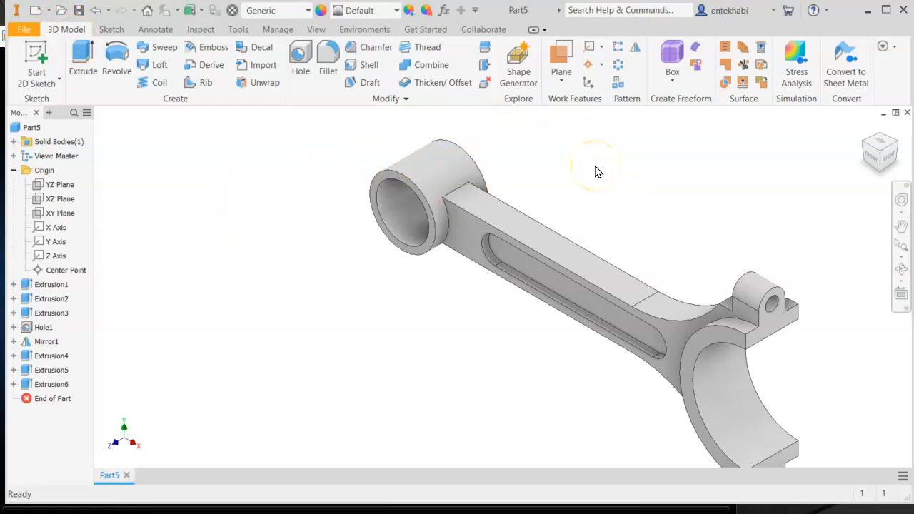
middle_drag(604, 172, 543, 169)
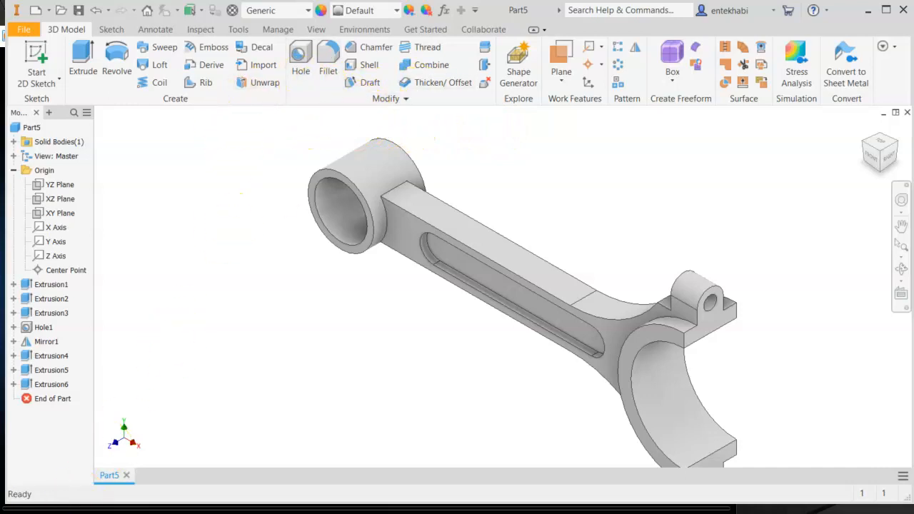
middle_drag(498, 388, 435, 374)
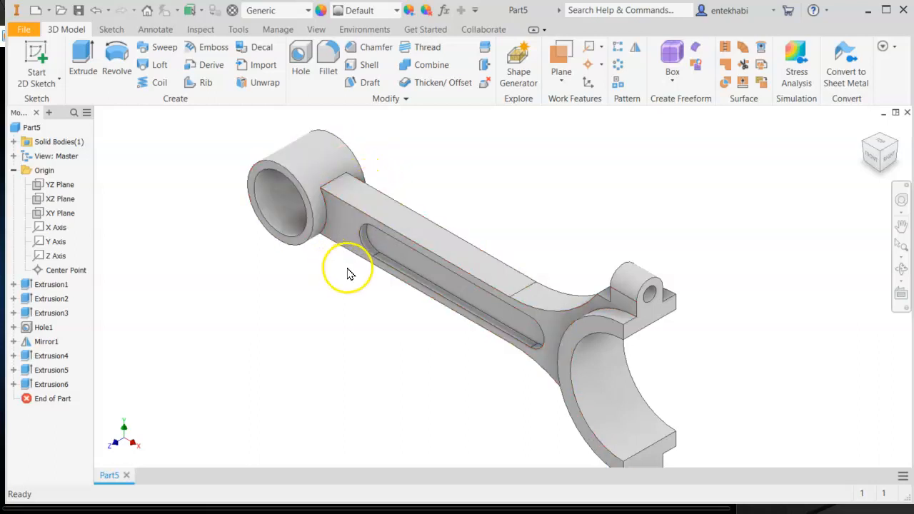
shift+middle_drag(363, 276, 380, 260)
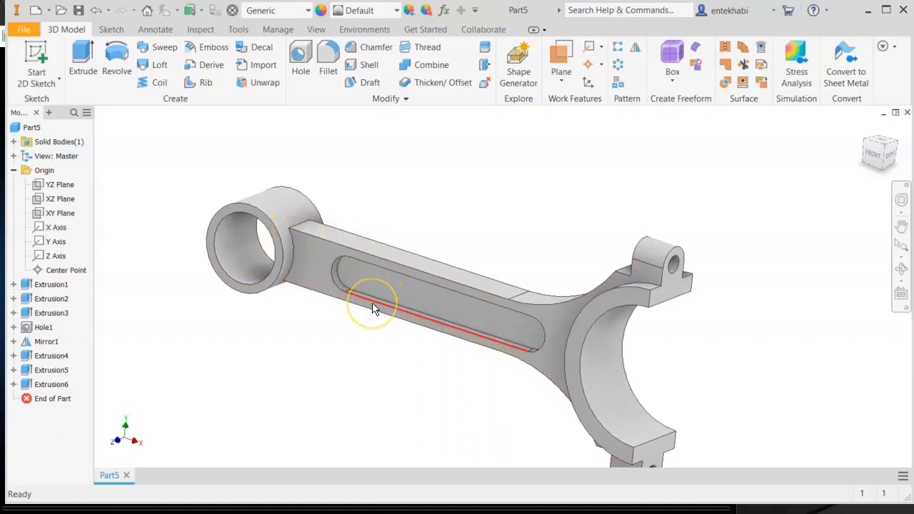
mouse_move(391, 327)
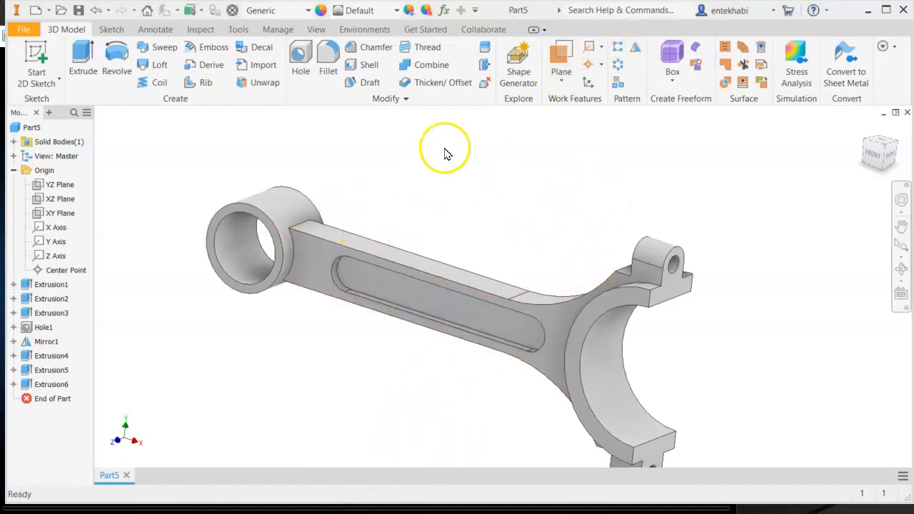
- Mirror the side slot cut feature about the XY Plane to create the matching slot on the opposite face
click(635, 58)
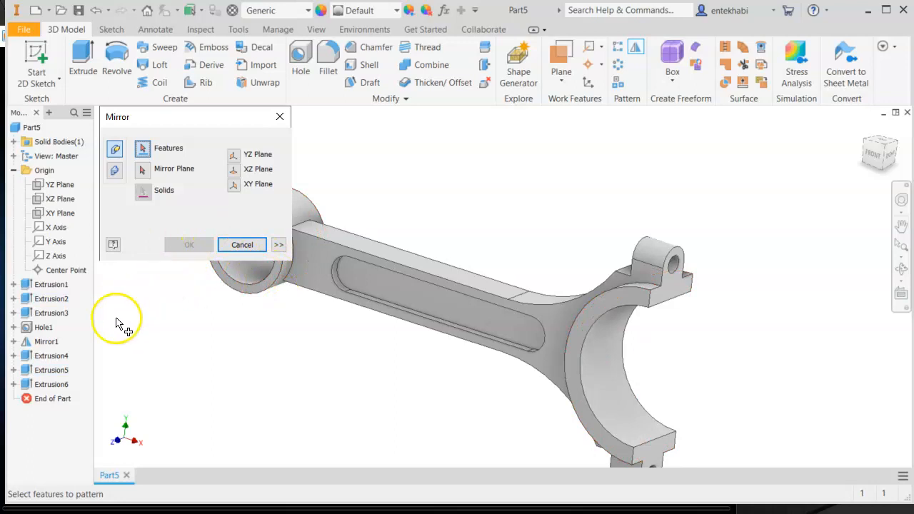
click(36, 386)
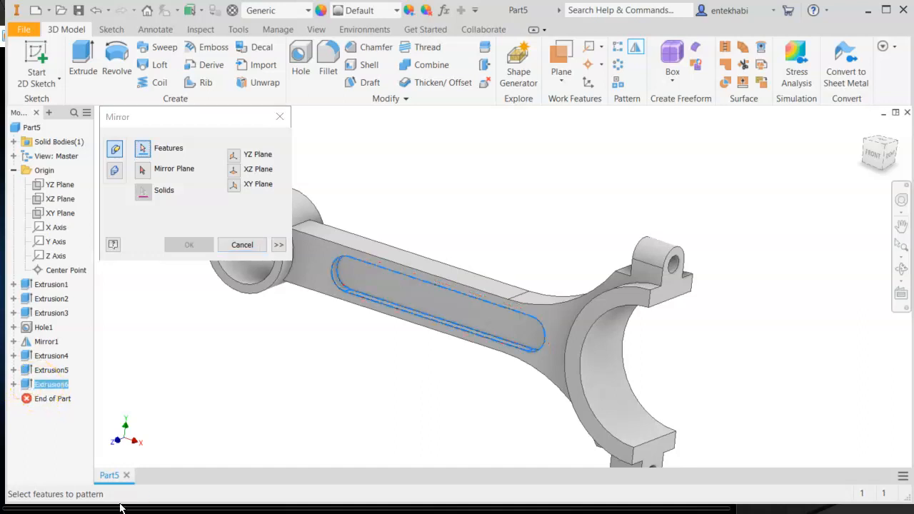
click(143, 197)
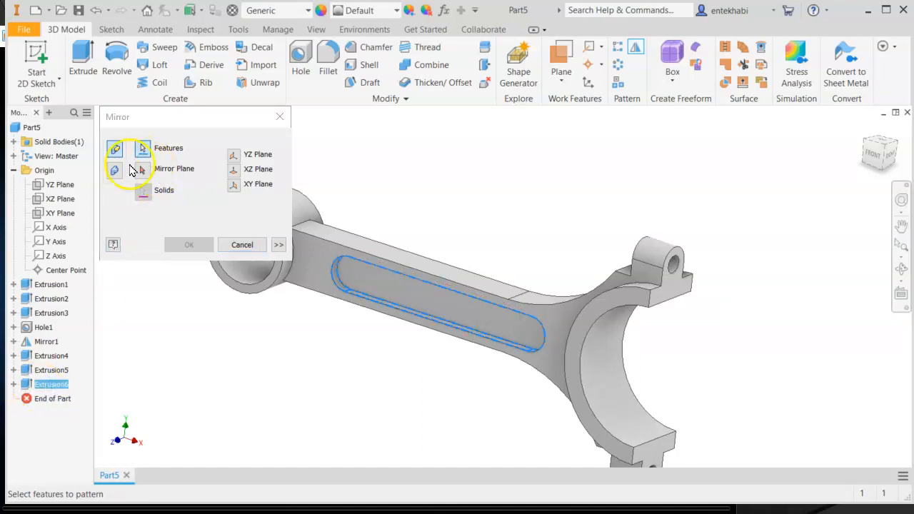
click(140, 175)
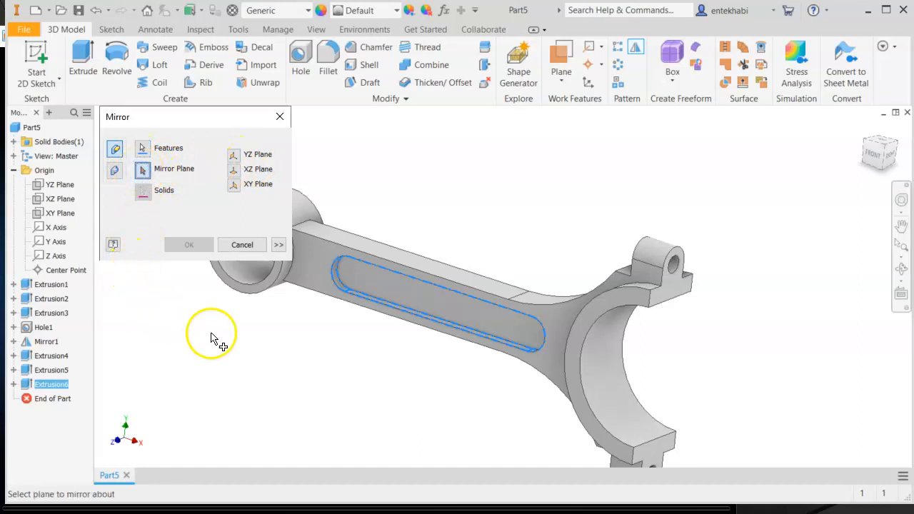
middle_drag(438, 316, 539, 308)
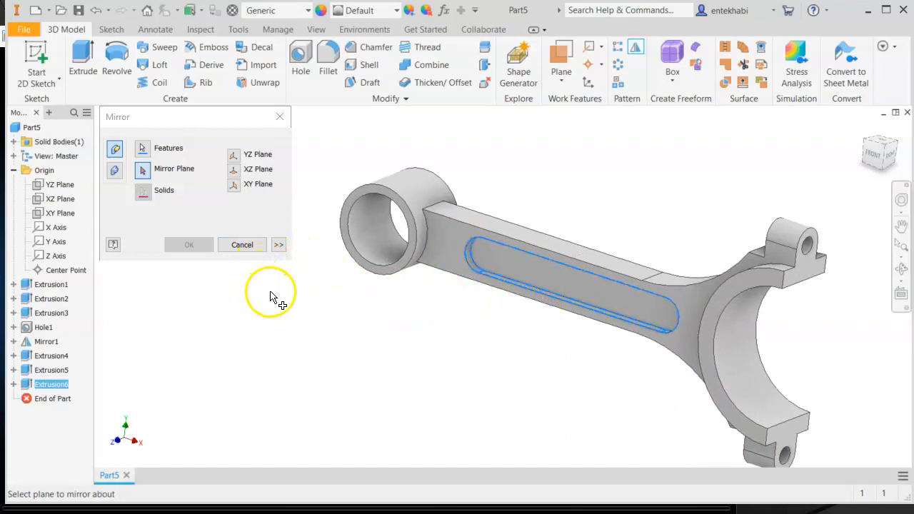
click(60, 223)
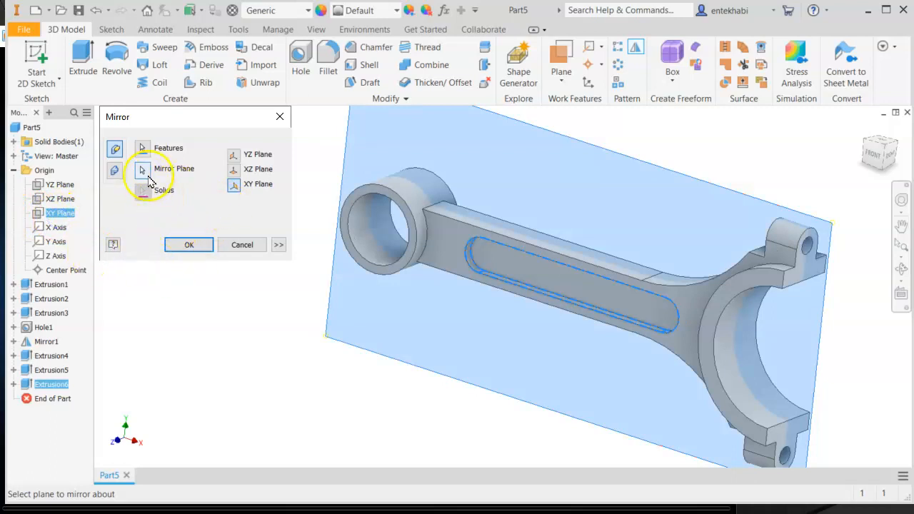
click(178, 246)
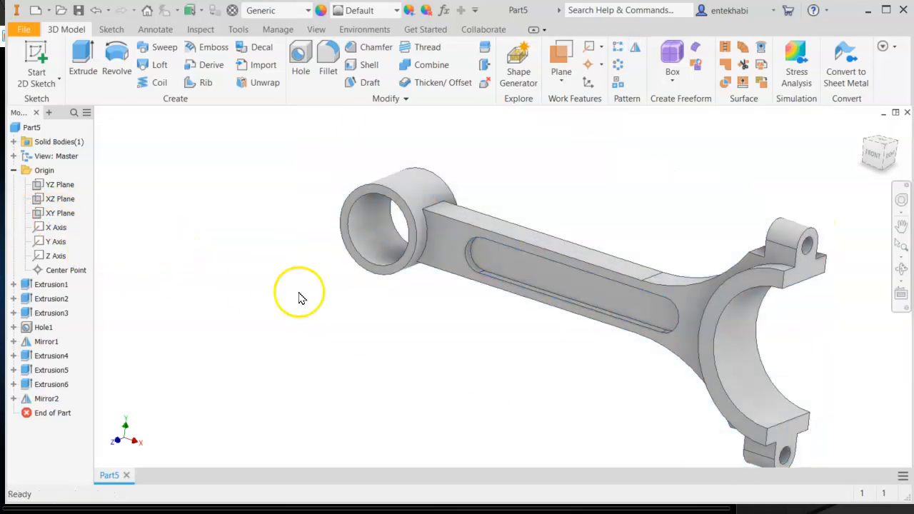
- Fillet the two edges where the rod meets the small end boss, top and bottom, with a .5 radius
shift+middle_drag(493, 297, 543, 286)
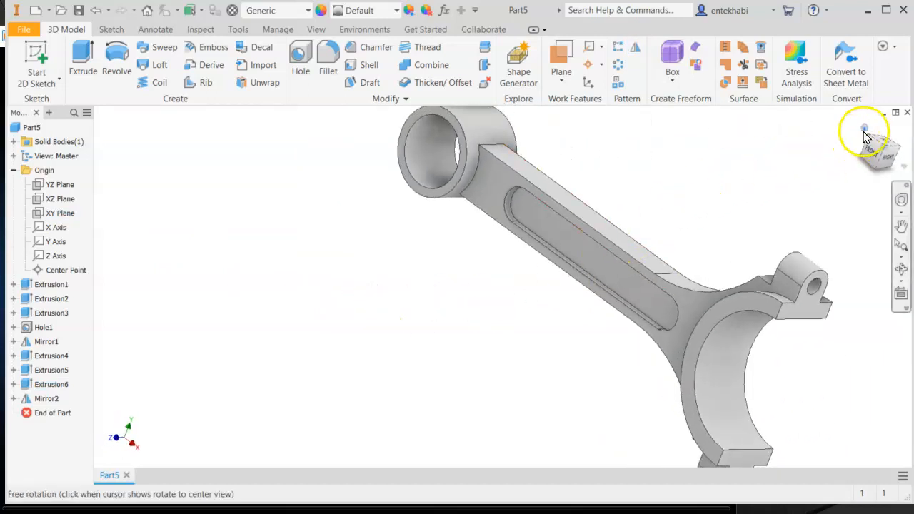
click(865, 132)
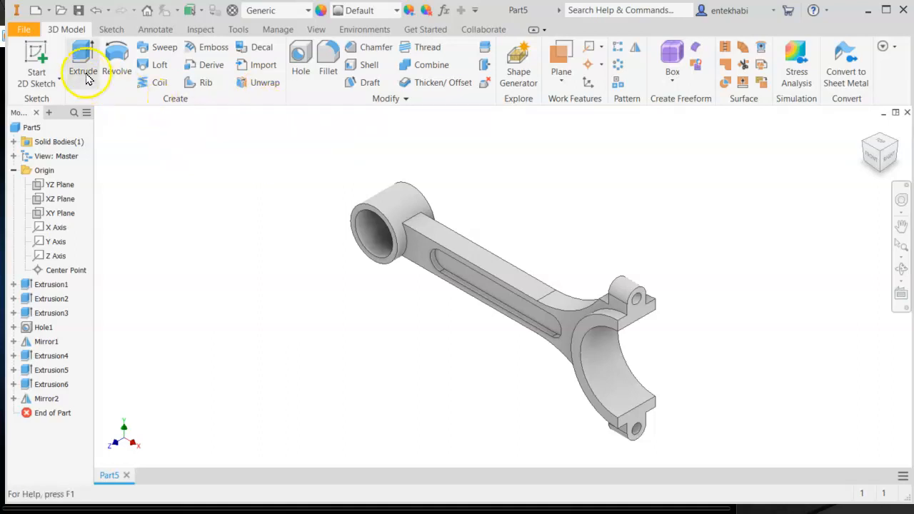
click(328, 72)
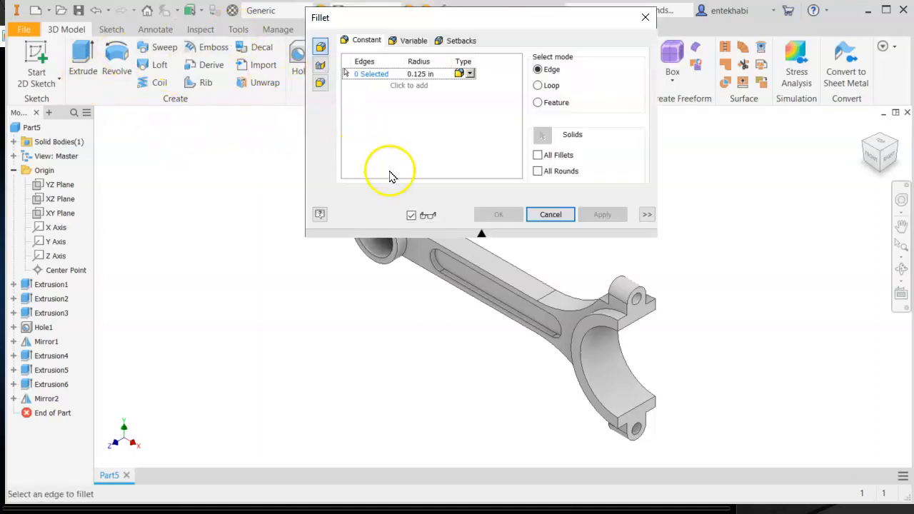
click(436, 74)
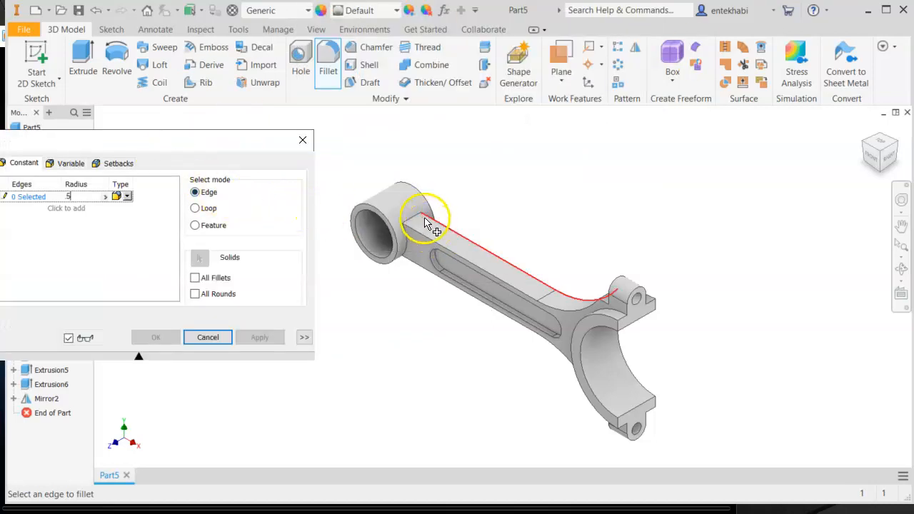
scroll(424, 223, up, 3)
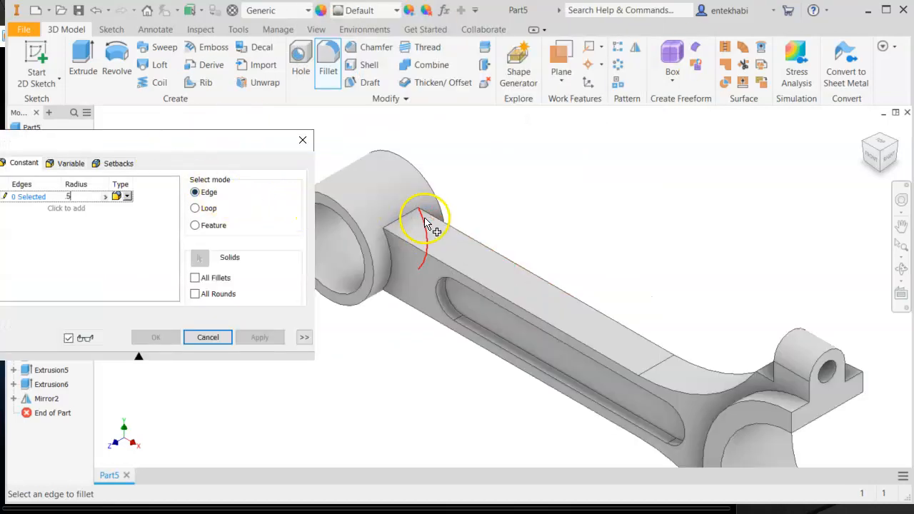
click(403, 221)
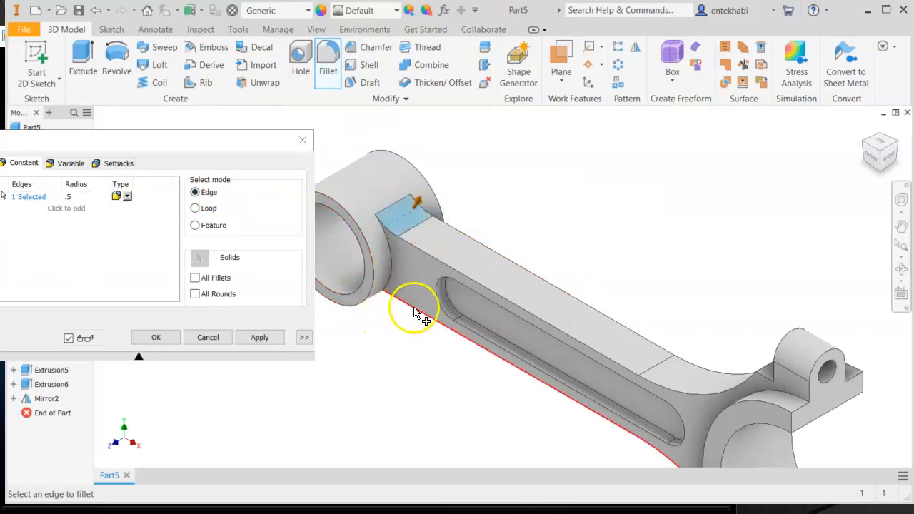
click(881, 178)
scroll(468, 382, down, 3)
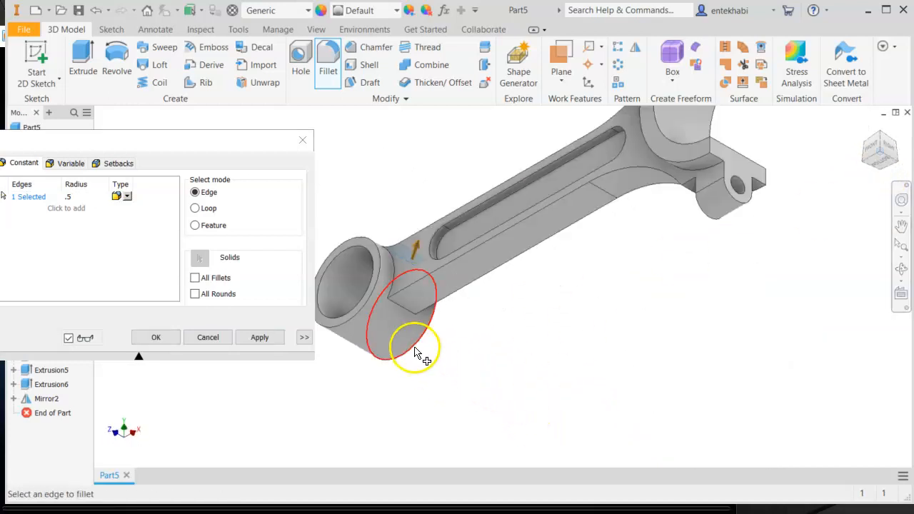
click(408, 312)
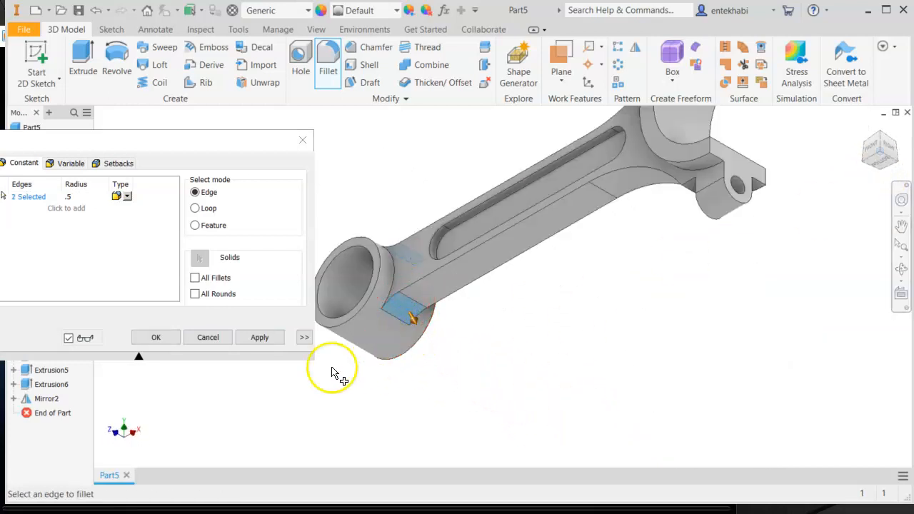
click(259, 335)
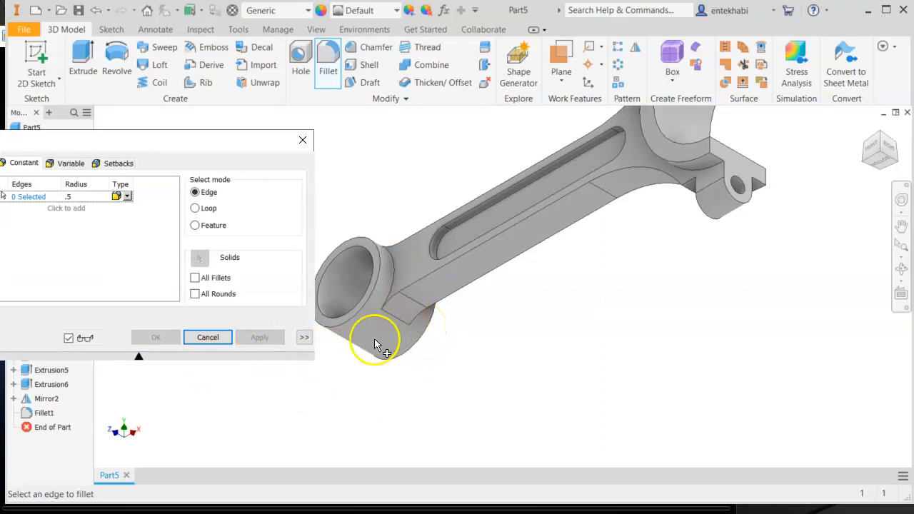
click(208, 337)
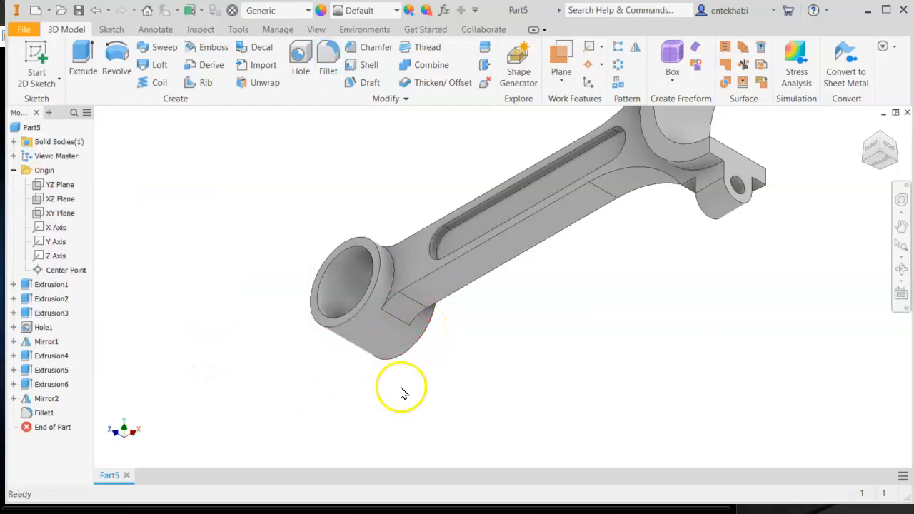
drag(865, 128, 866, 131)
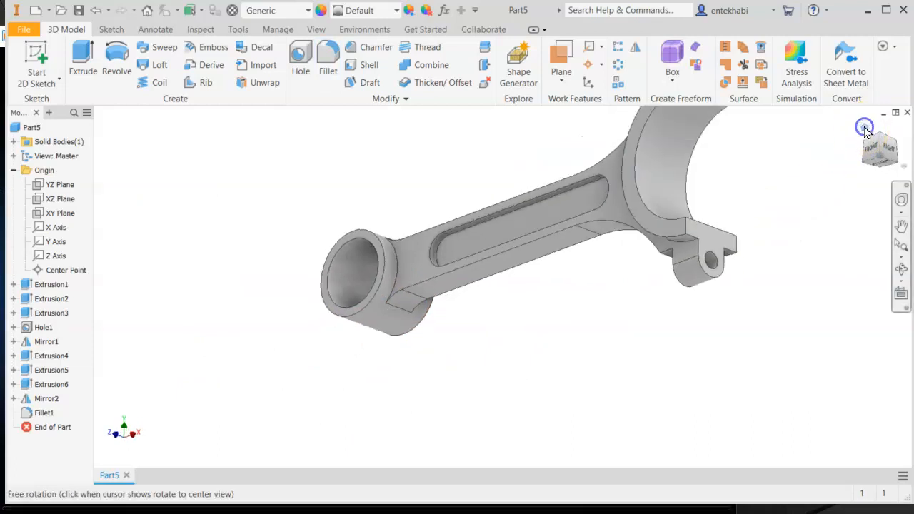
click(865, 129)
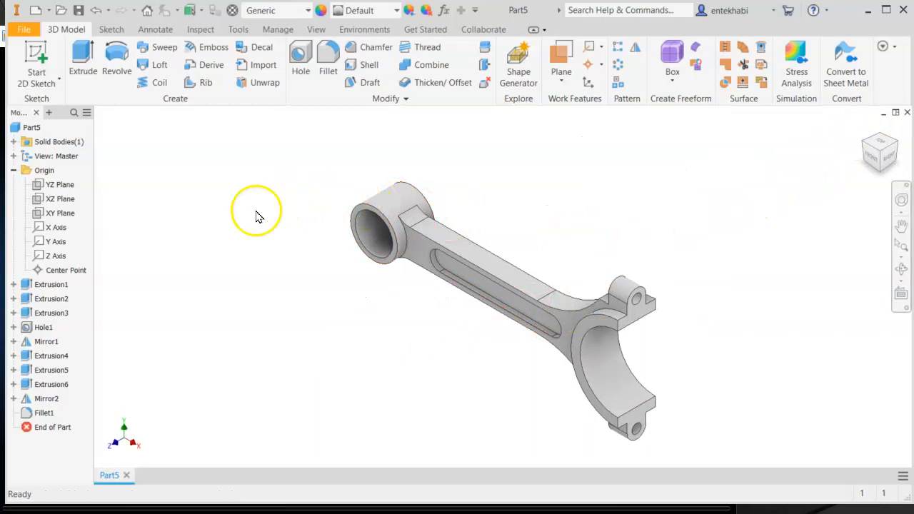